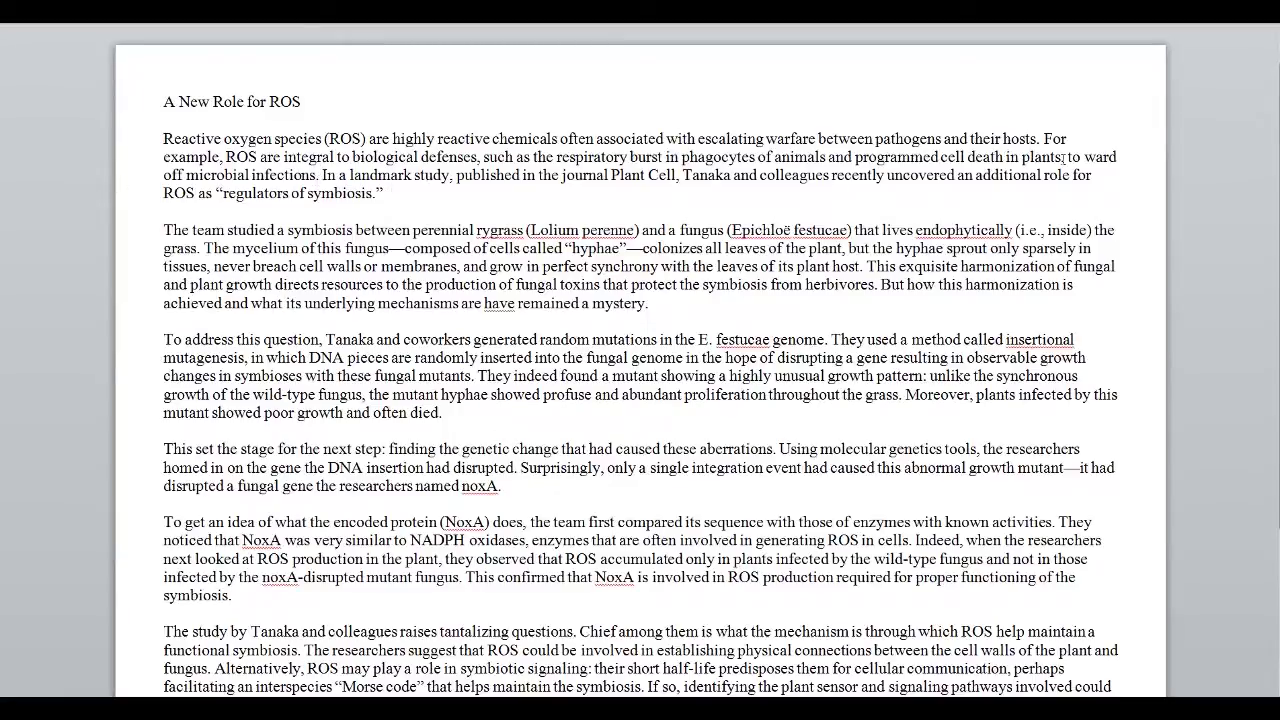
Step: In the first paragraph, replace the commas after "defenses" and after "plants" with em dashes to set off the "such as" phrase
{"action": "left_click_drag", "start_coordinate": [1066, 157], "coordinate": [317, 175]}
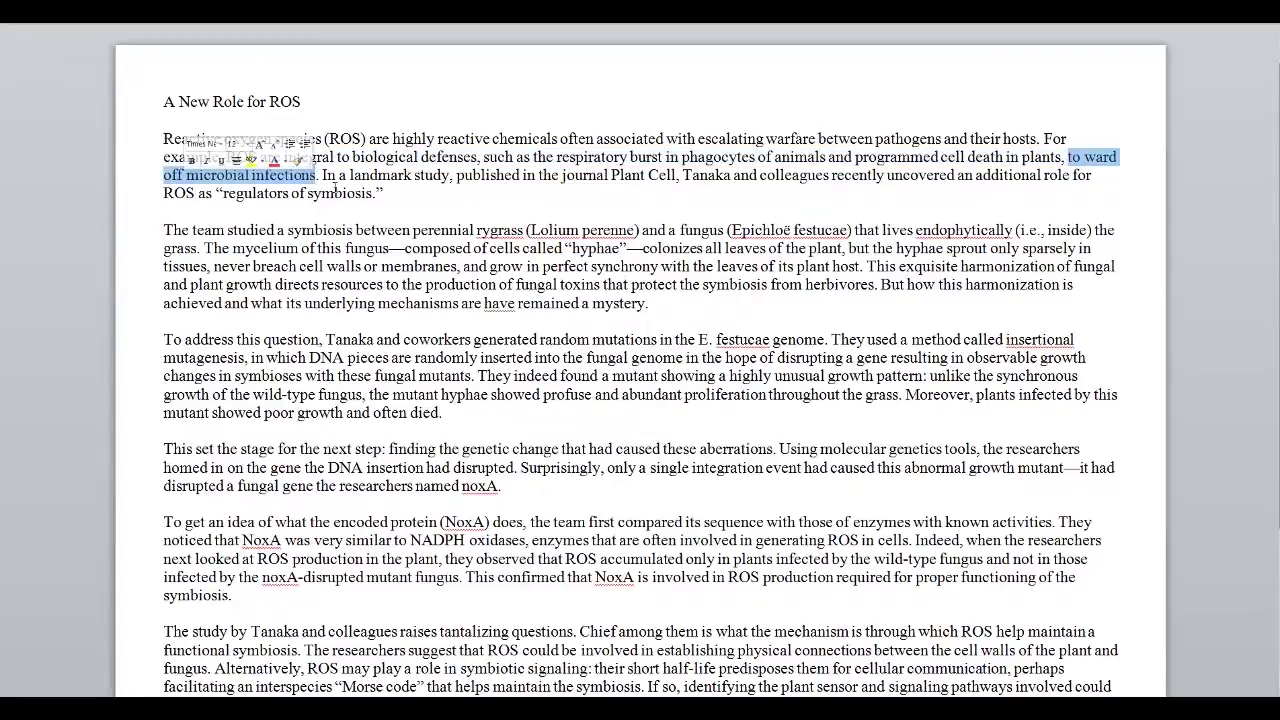
{"action": "left_click", "coordinate": [334, 157]}
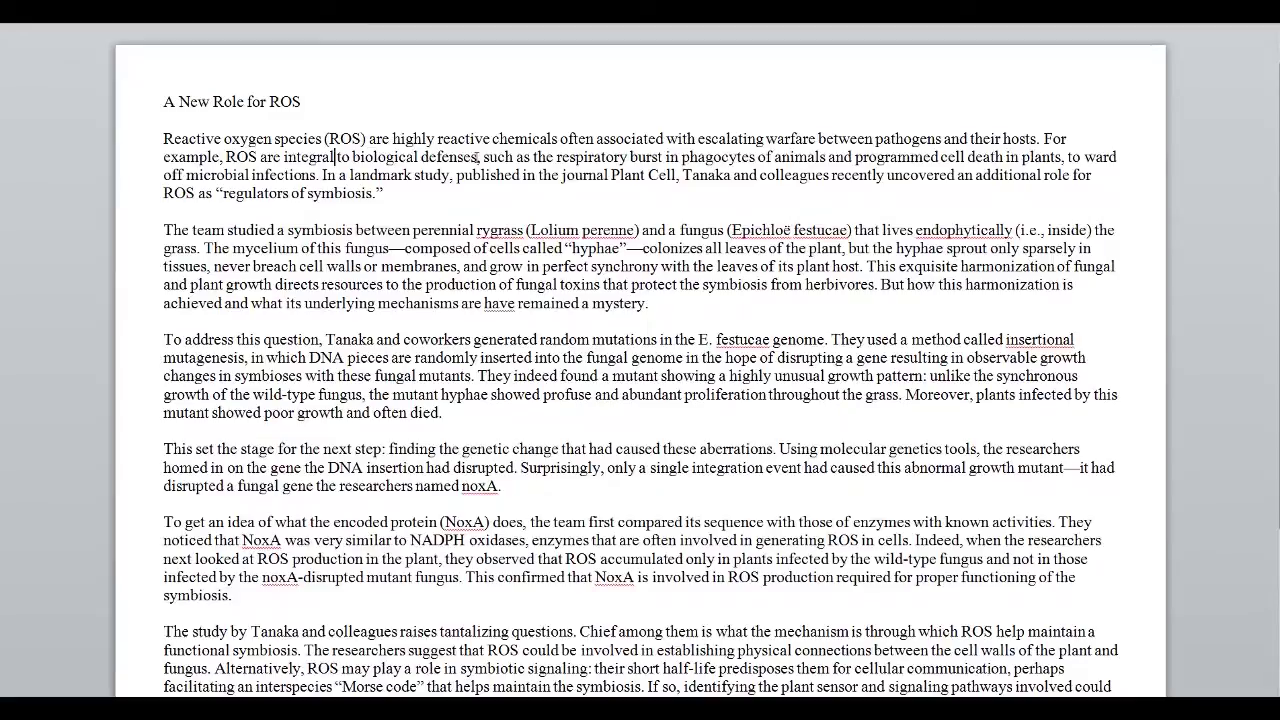
{"action": "left_click_drag", "start_coordinate": [478, 157], "coordinate": [489, 157]}
{"action": "type", "text": "—s"}
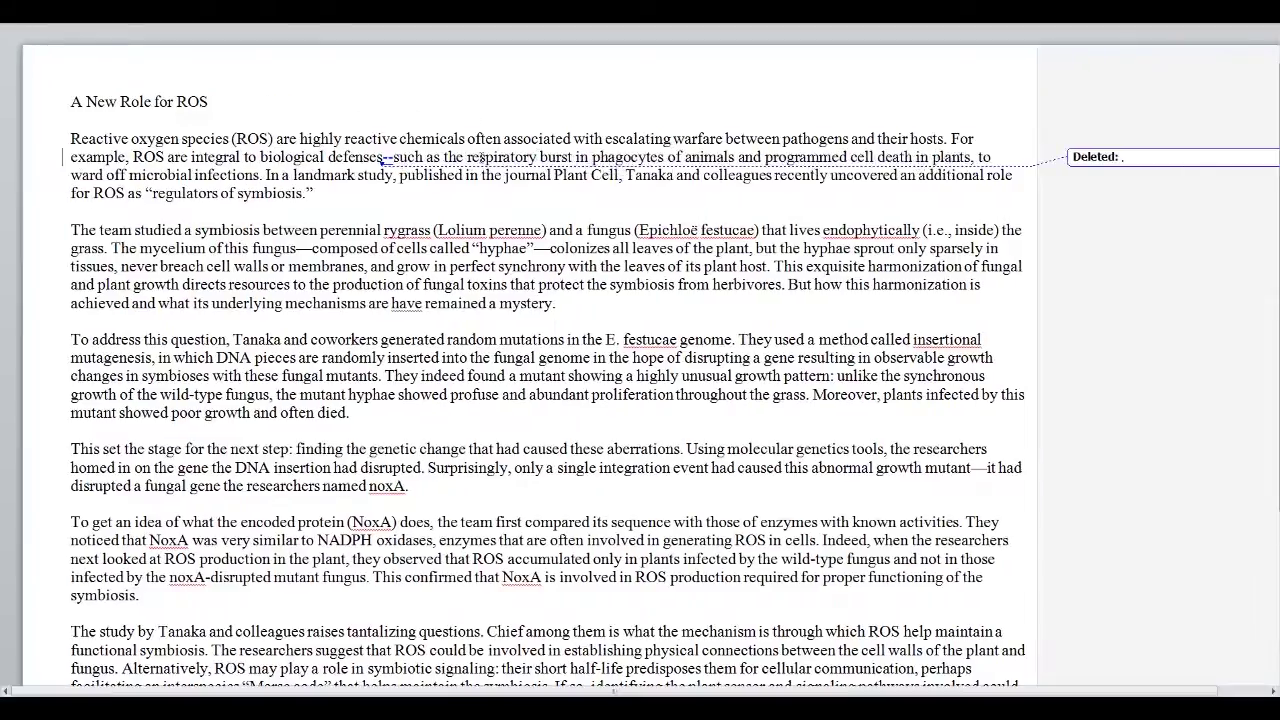
{"action": "key", "text": "BackSpace"}
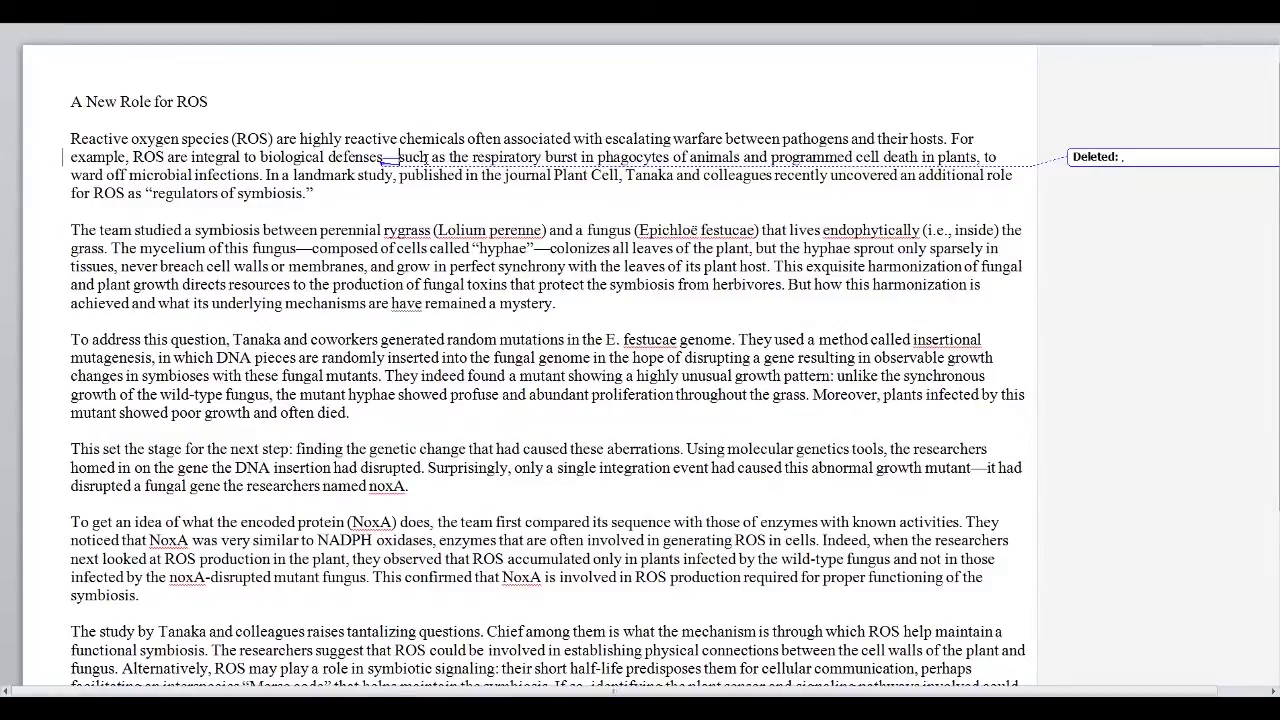
{"action": "left_click_drag", "start_coordinate": [976, 157], "coordinate": [988, 157]}
{"action": "type", "text": "--s"}
{"action": "key", "text": "BackSpace"}
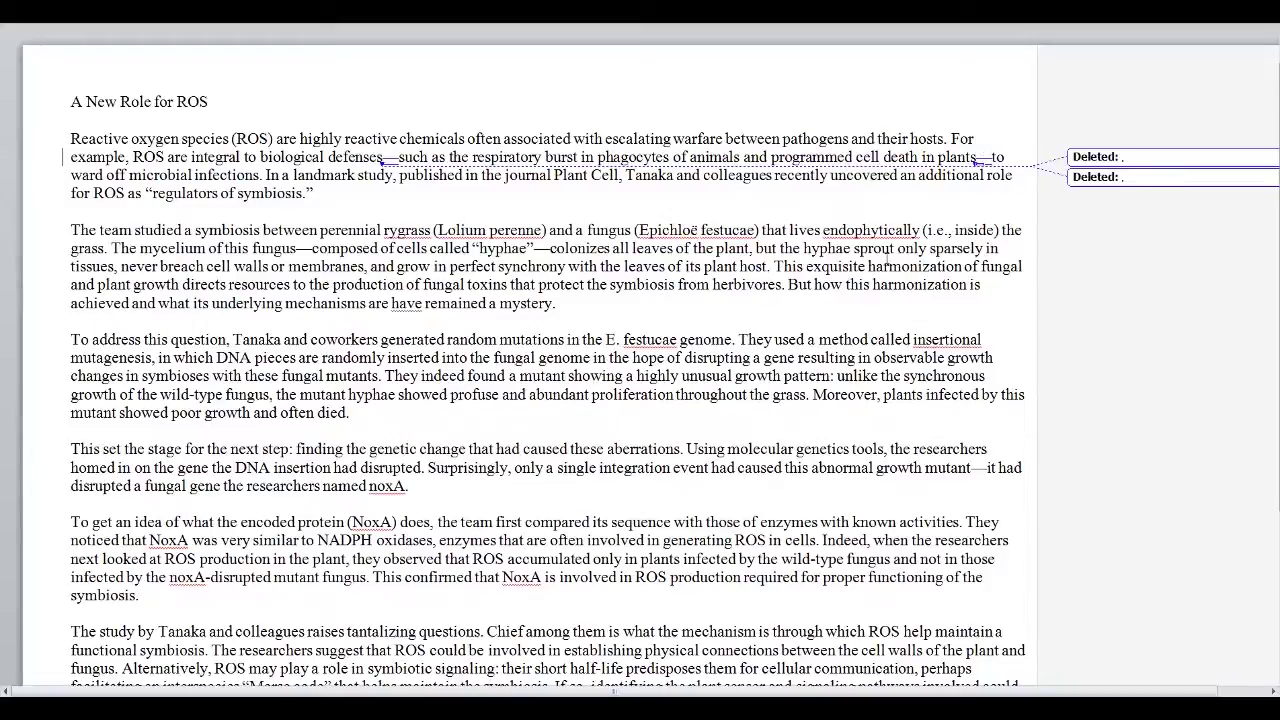
Step: Reword "to ward off microbial infections" in the first paragraph as "that ward off microbial invaders"
{"action": "double_click", "coordinate": [997, 157]}
{"action": "type", "text": "that"}
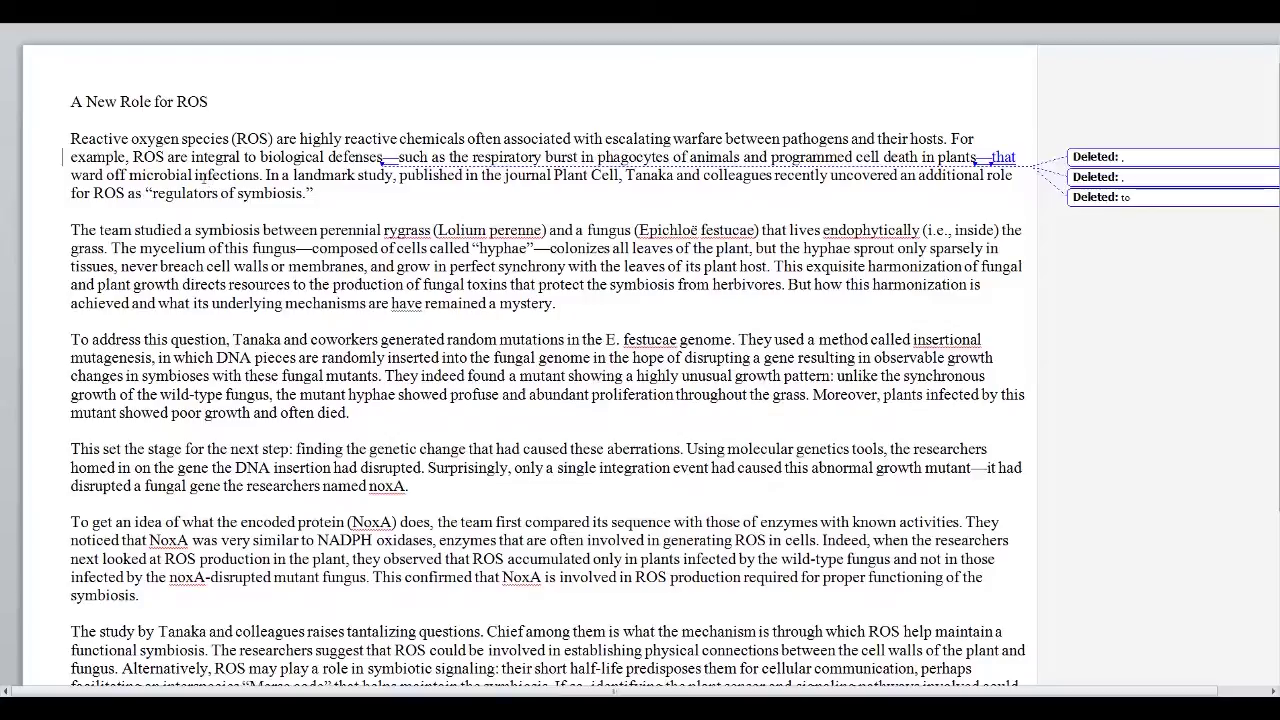
{"action": "left_click_drag", "start_coordinate": [196, 176], "coordinate": [266, 175]}
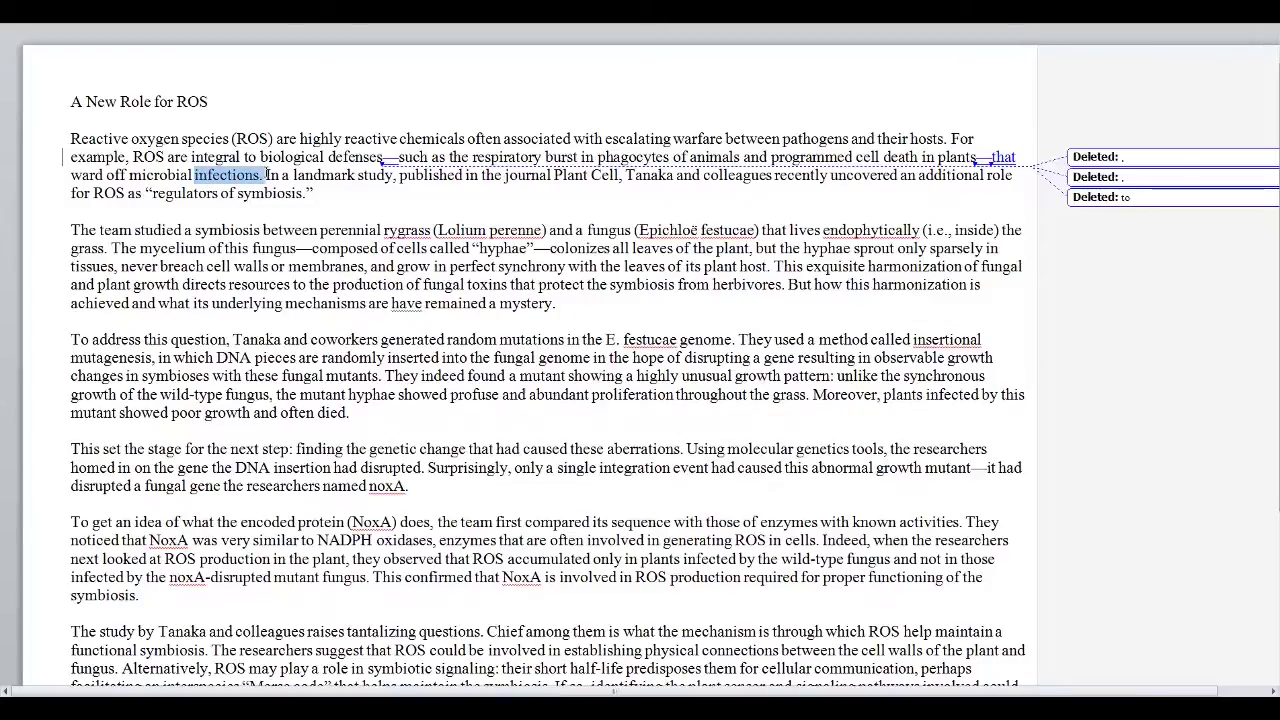
{"action": "type", "text": "invaders"}
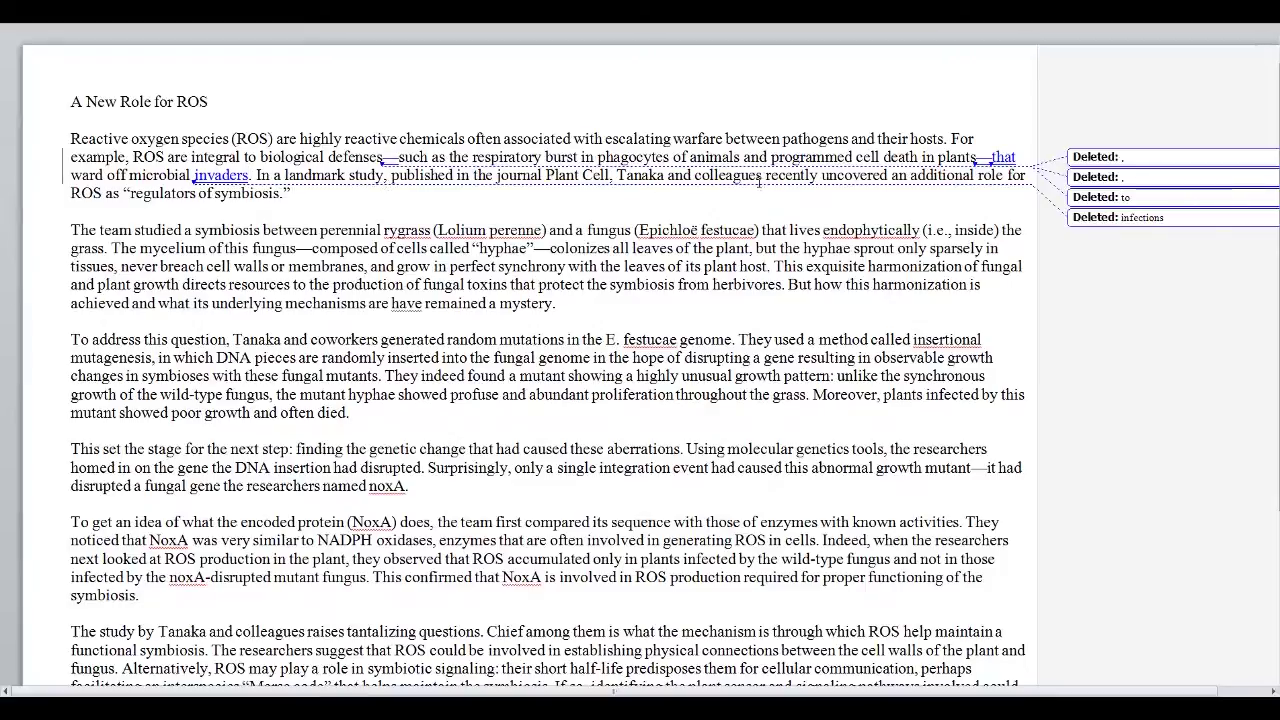
Step: Delete "recently" before "uncovered" and insert "2006" before "study" in the first paragraph's last sentence
{"action": "left_click_drag", "start_coordinate": [765, 177], "coordinate": [820, 177]}
{"action": "key", "text": "Delete"}
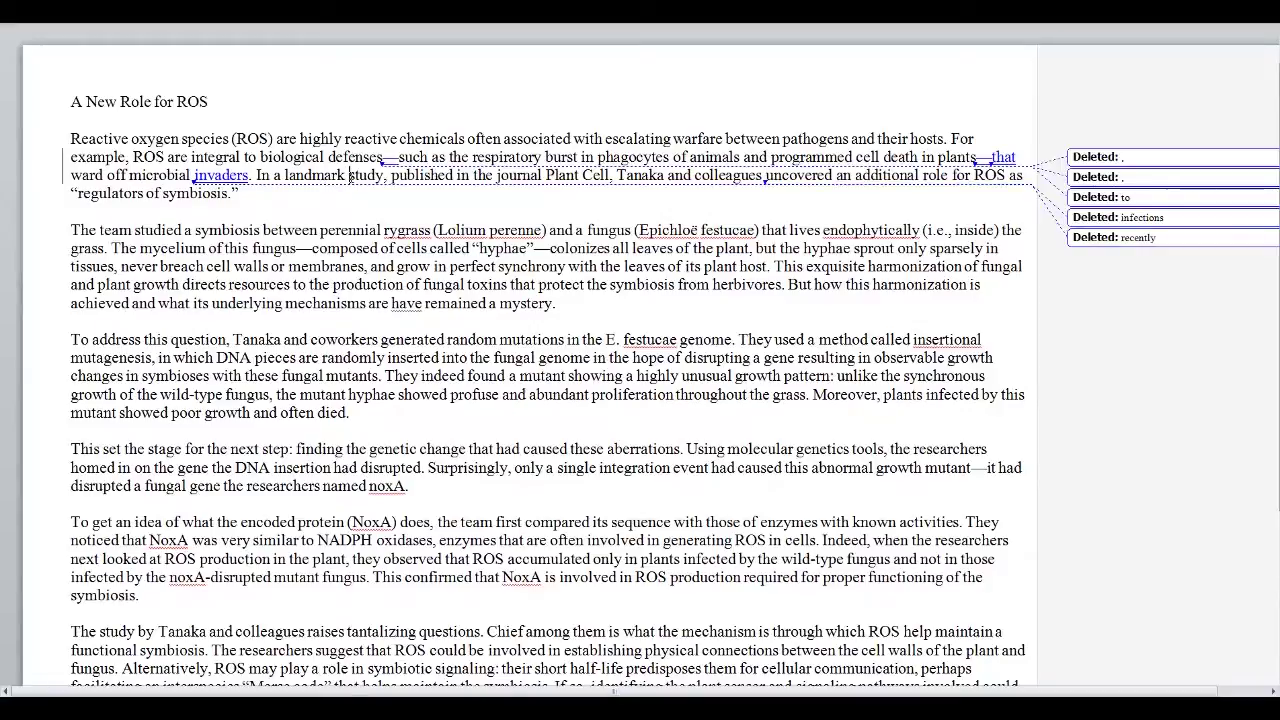
{"action": "type", "text": "2006"}
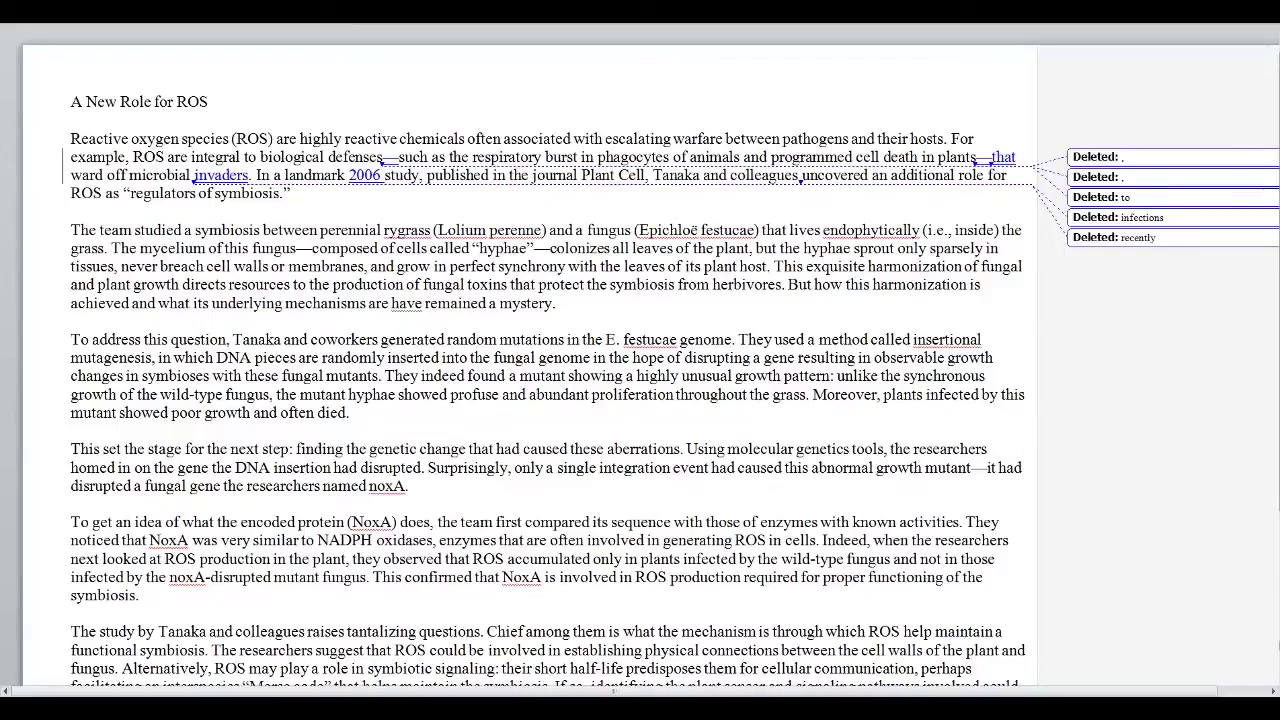
Step: Simplify "lives endophytically (i.e., inside) the grass" in the second paragraph to "lives inside the grass"
{"action": "scroll", "coordinate": [530, 360], "scroll_direction": "down", "scroll_amount": 2}
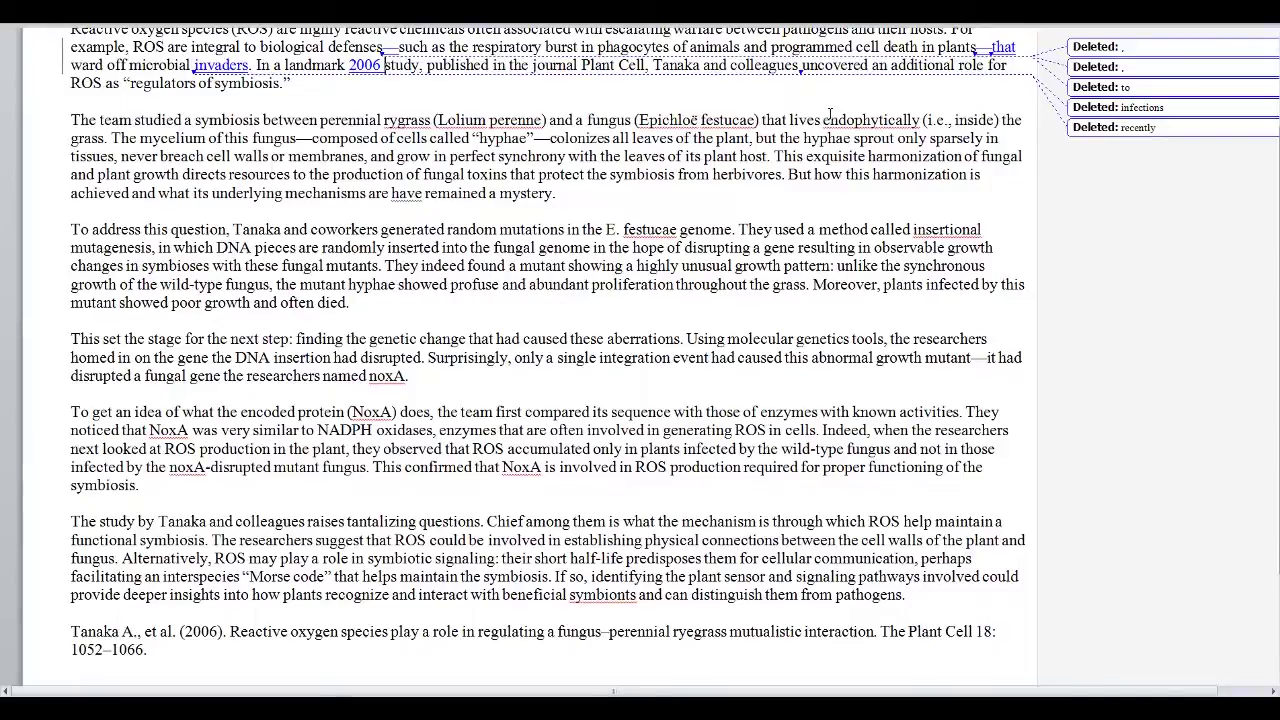
{"action": "left_click_drag", "start_coordinate": [822, 119], "coordinate": [952, 121]}
{"action": "key", "text": "Delete"}
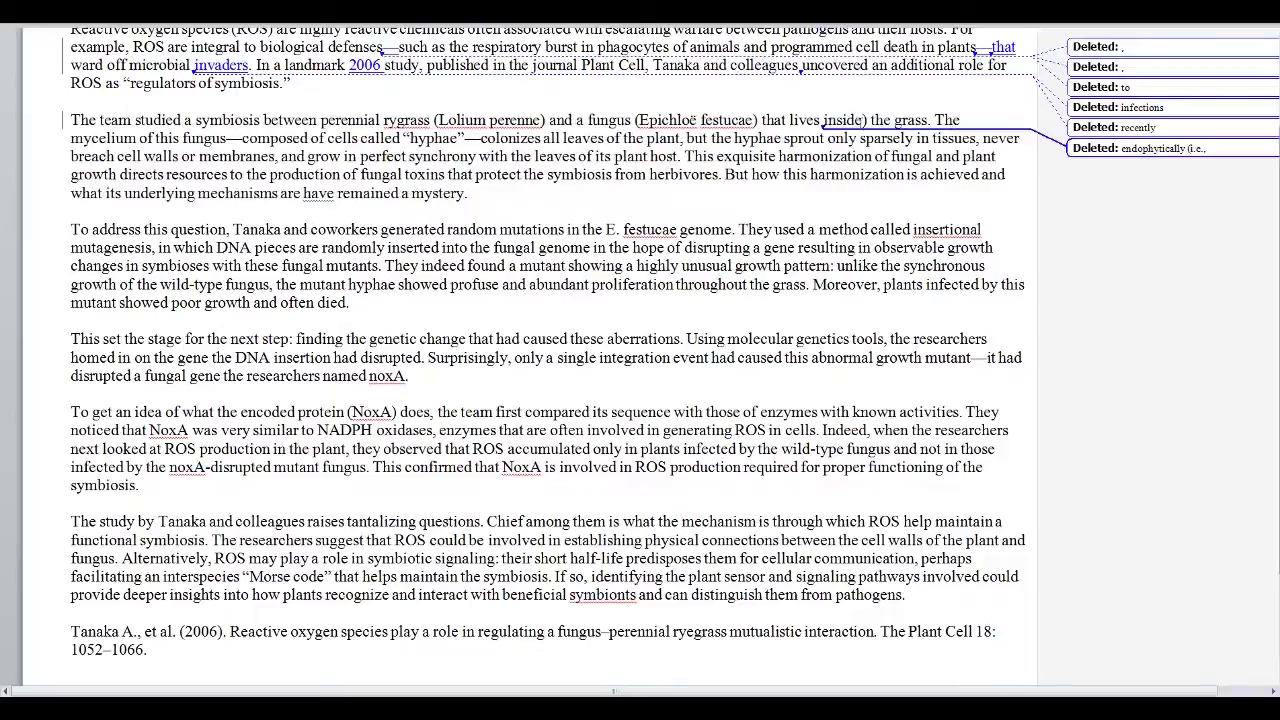
{"action": "left_click_drag", "start_coordinate": [862, 120], "coordinate": [870, 121]}
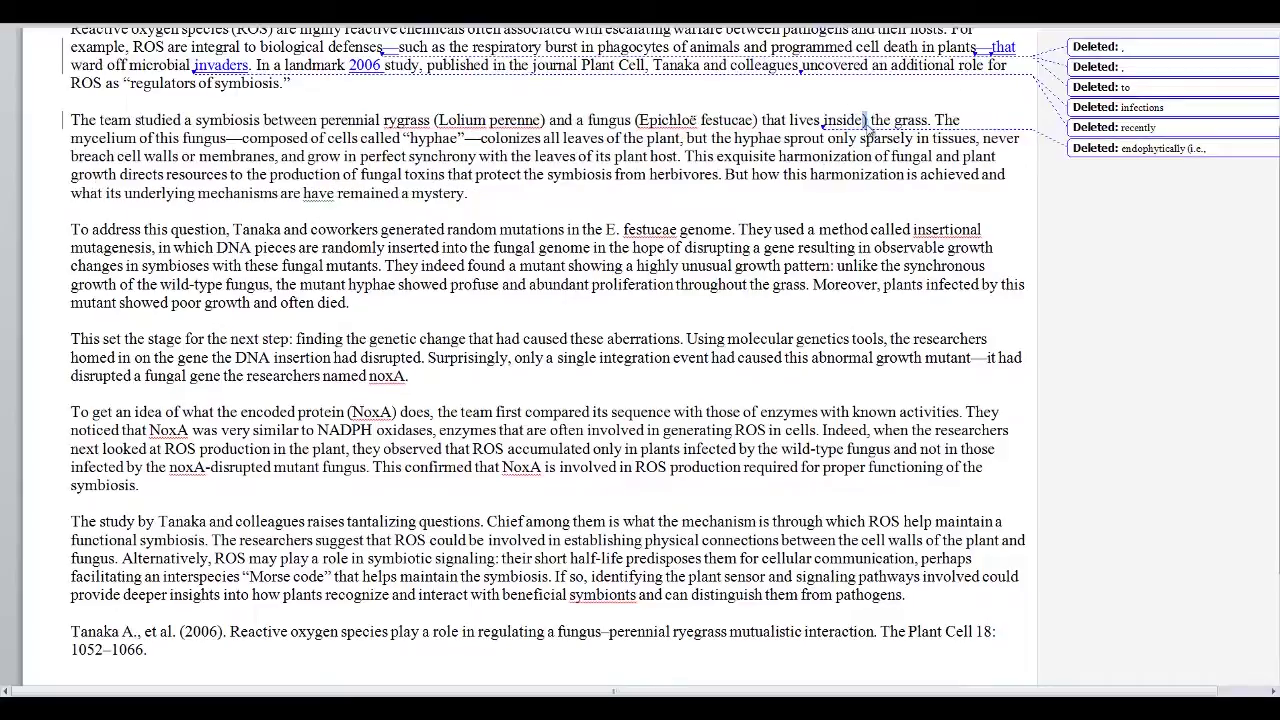
{"action": "key", "text": "Delete"}
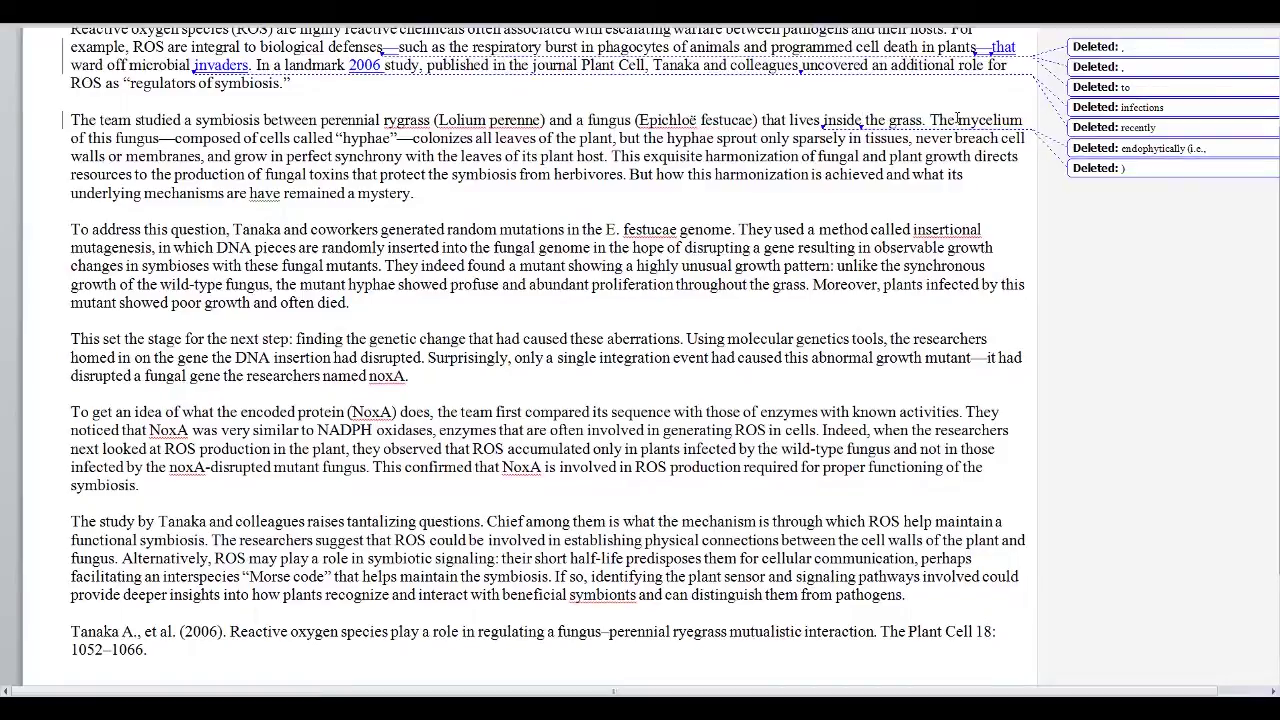
Step: Shorten the second paragraph's opening "The mycelium of this fungus—composed of cells called 'hyphae'—" to "The fungus"
{"action": "left_click_drag", "start_coordinate": [932, 120], "coordinate": [116, 142]}
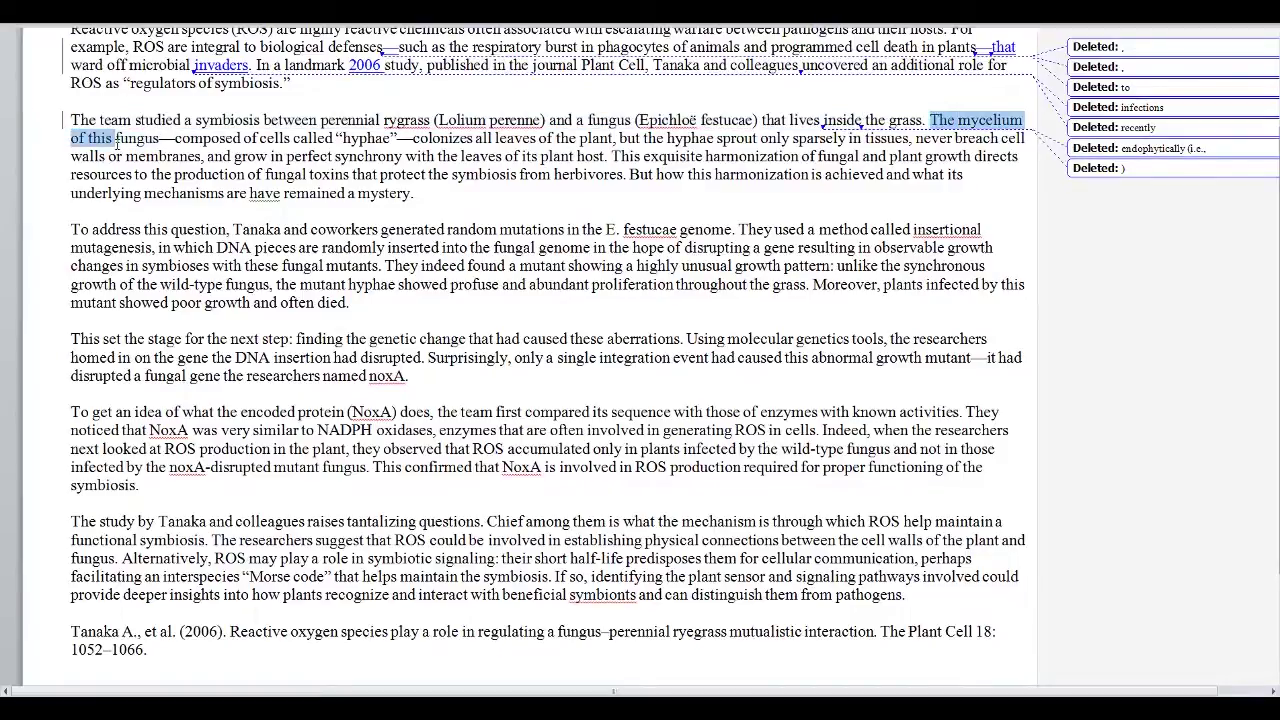
{"action": "left_click", "coordinate": [958, 118]}
{"action": "left_click_drag", "start_coordinate": [958, 118], "coordinate": [122, 142]}
{"action": "key", "text": "Delete"}
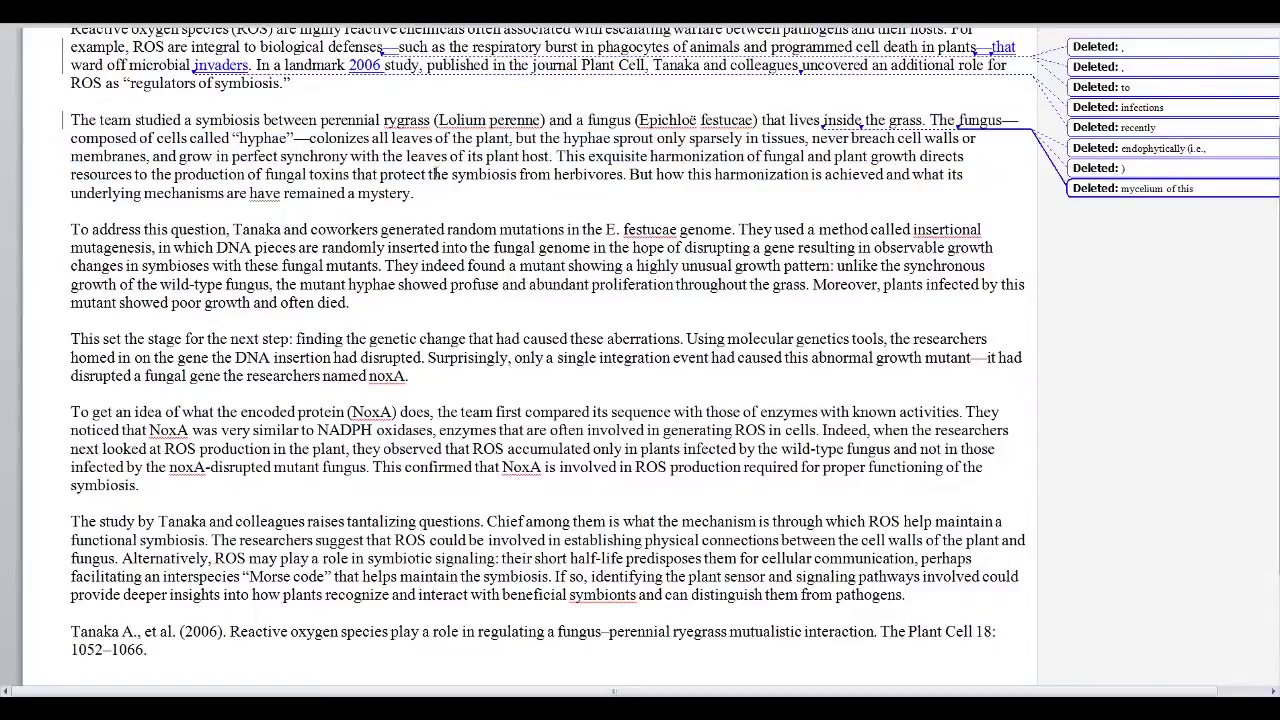
{"action": "left_click_drag", "start_coordinate": [1003, 123], "coordinate": [300, 138]}
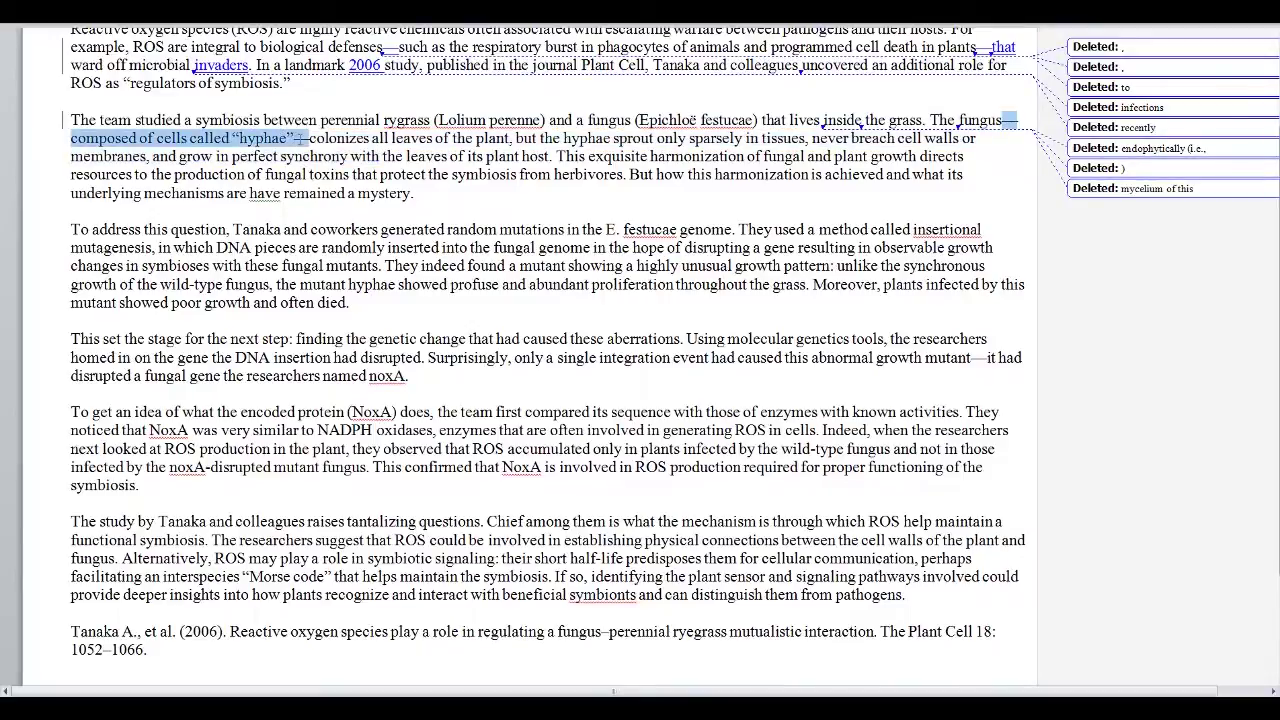
{"action": "key", "text": "Delete"}
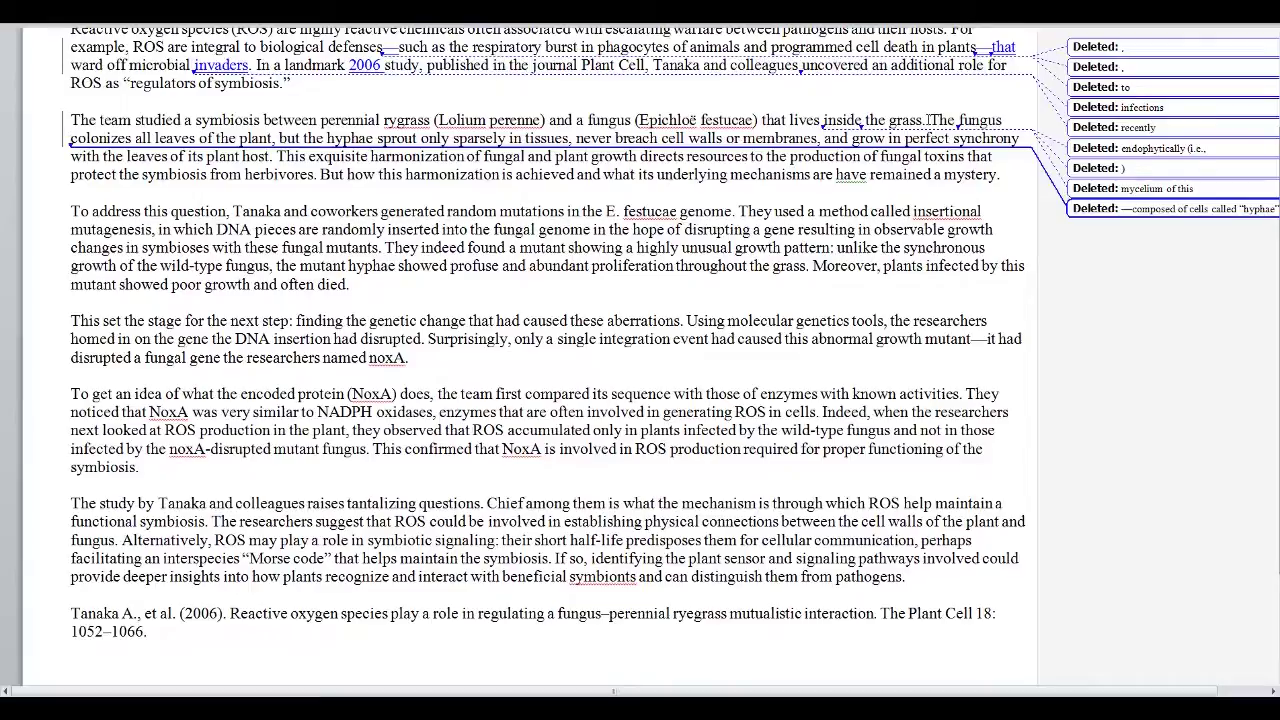
Step: Move "and grow in perfect synchrony with the leaves of its plant host" from the sentence's end to right after "The fungus"
{"action": "left_click", "coordinate": [829, 140]}
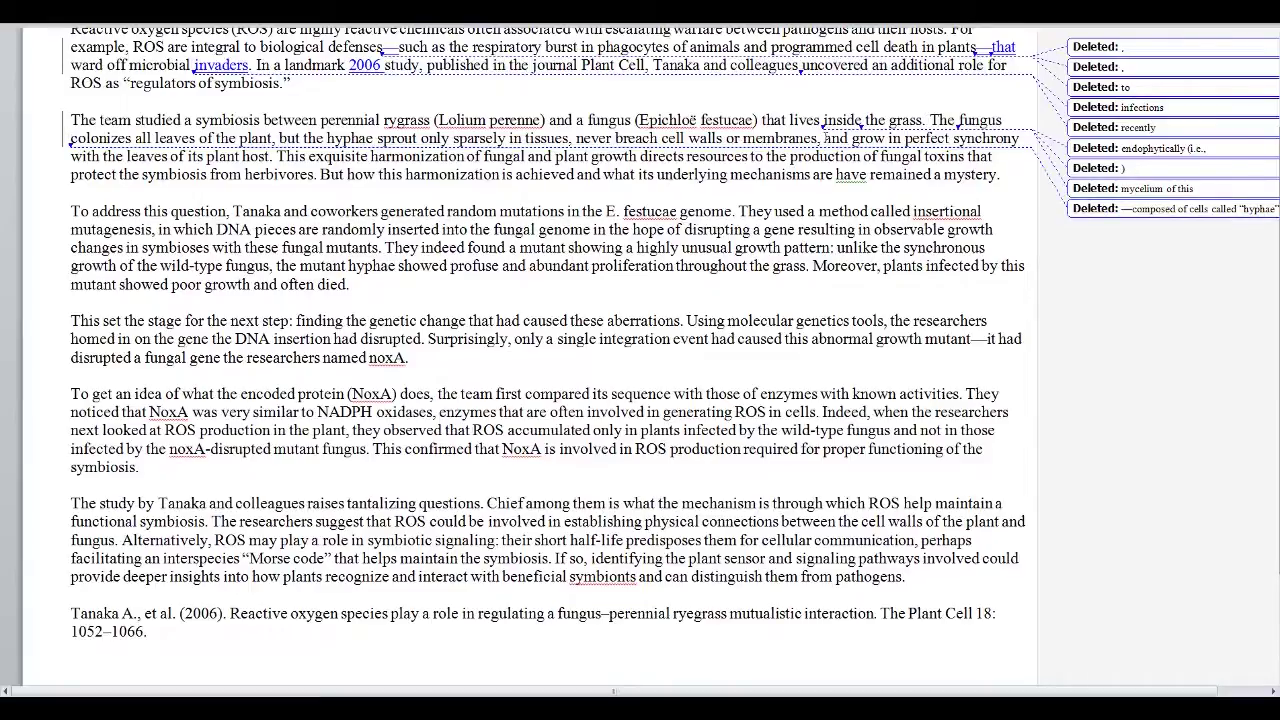
{"action": "left_click_drag", "start_coordinate": [826, 140], "coordinate": [271, 158]}
{"action": "key", "text": "ctrl+c"}
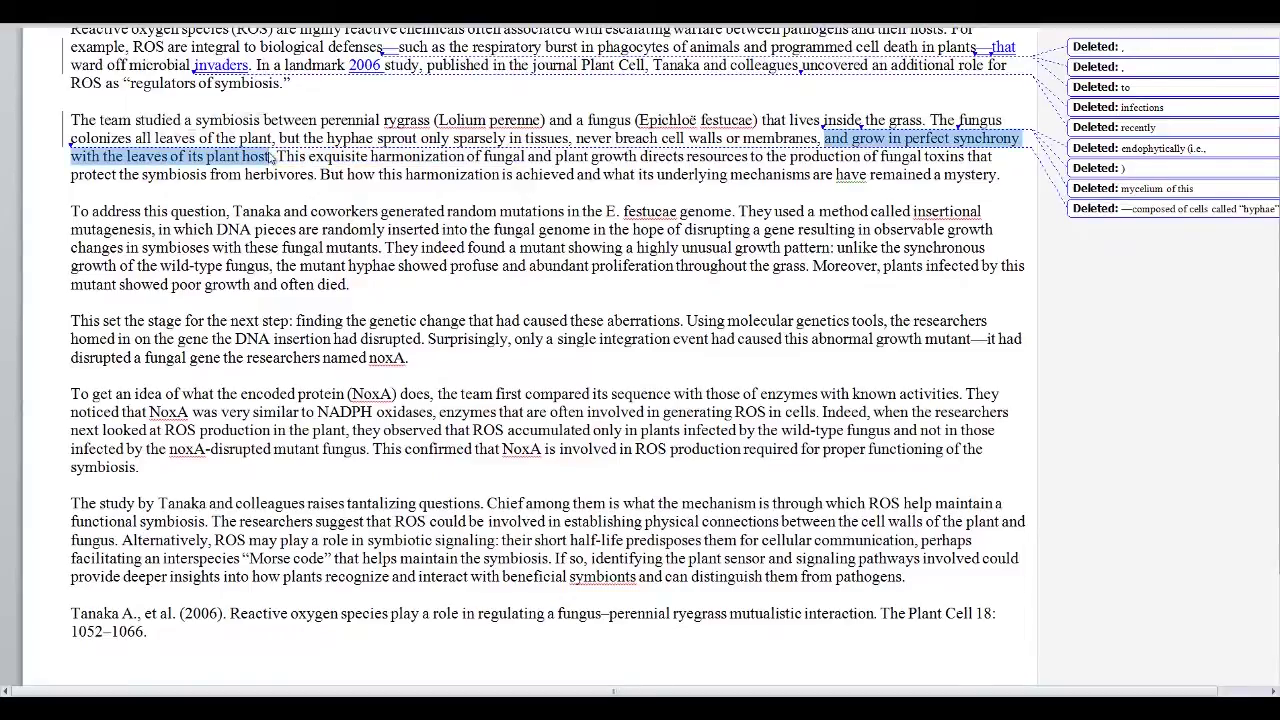
{"action": "key", "text": "Delete"}
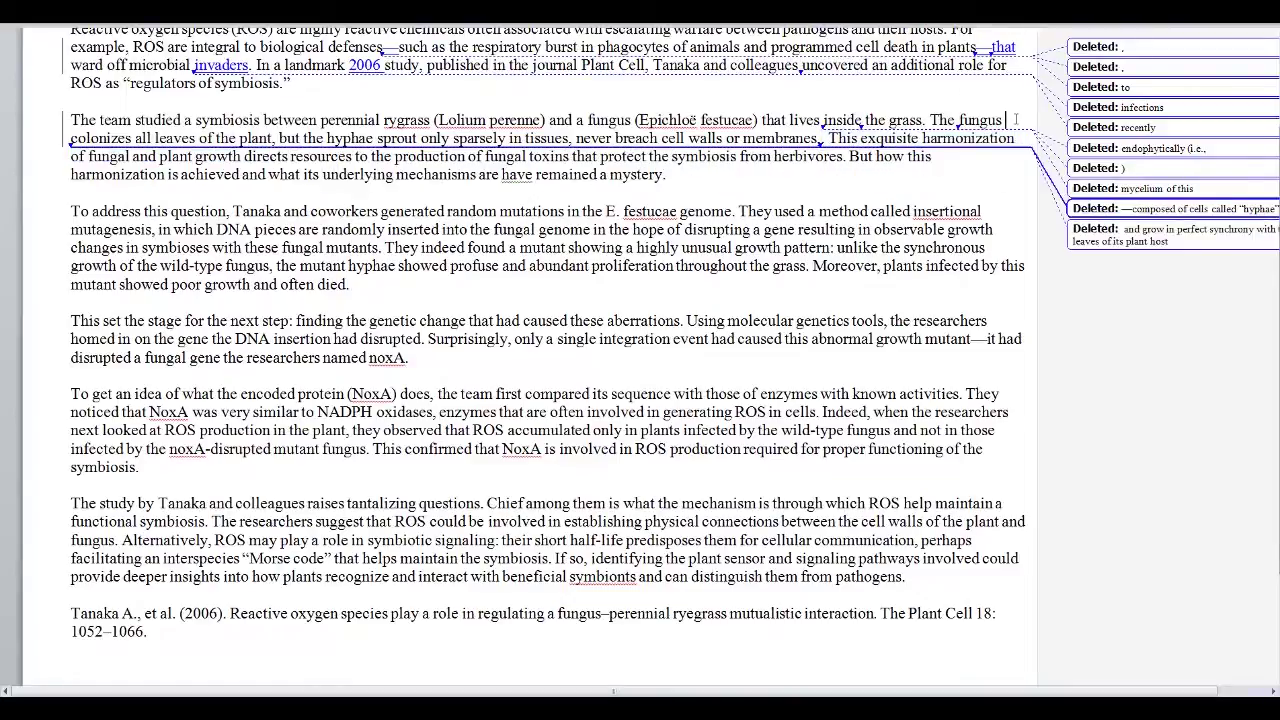
{"action": "key", "text": "ctrl+v"}
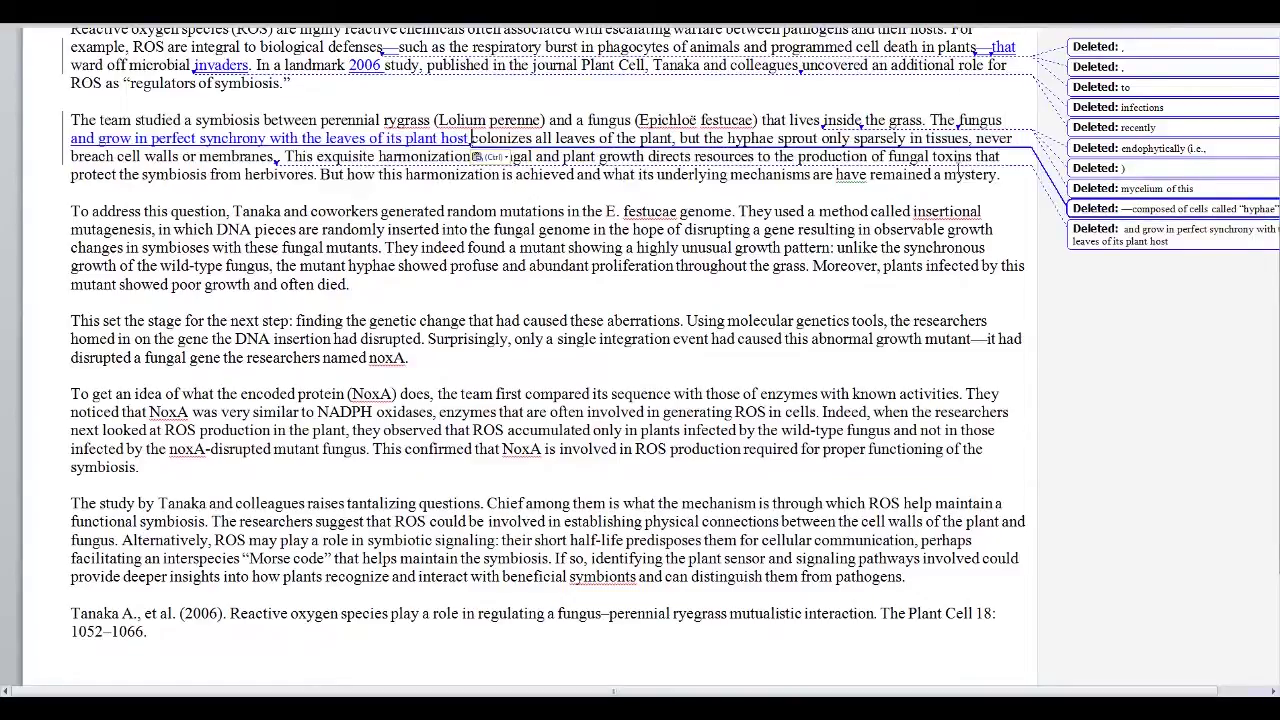
Step: Reword the moved phrase after "The fungus" as "grows in perfect synchrony with the plant,"
{"action": "left_click_drag", "start_coordinate": [100, 142], "coordinate": [47, 150]}
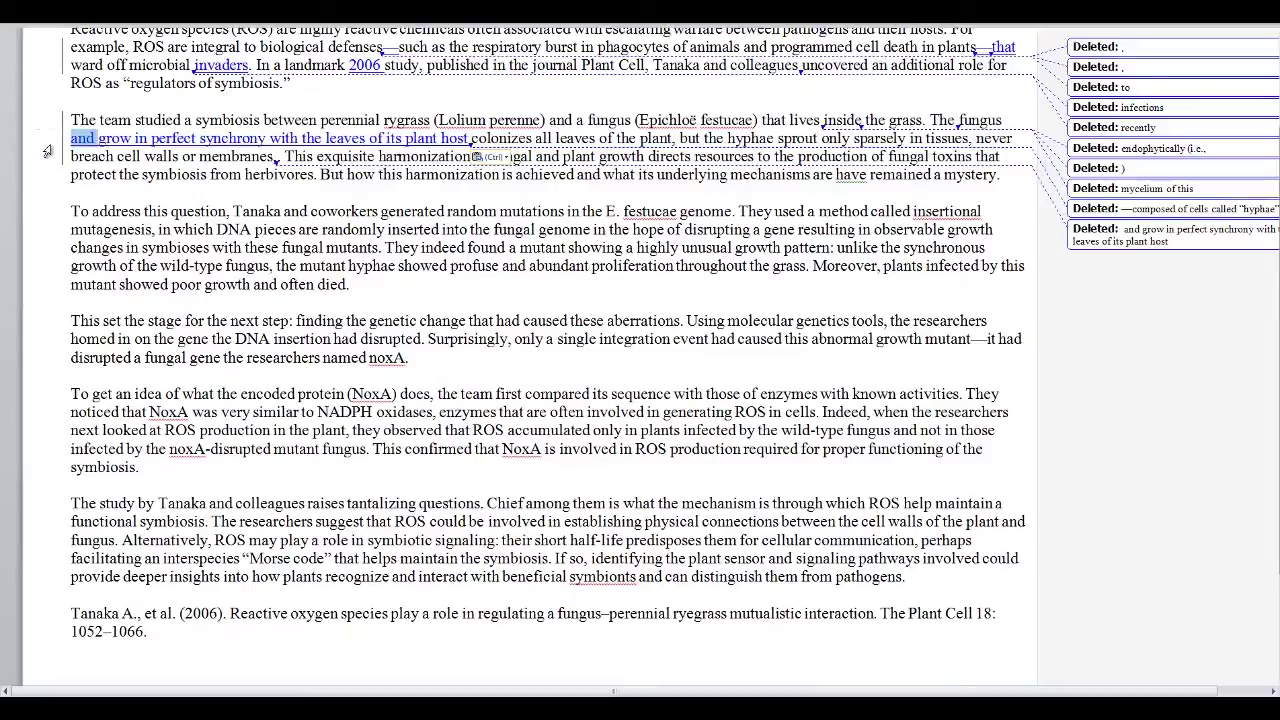
{"action": "key", "text": "Delete"}
{"action": "left_click", "coordinate": [98, 140]}
{"action": "type", "text": "s"}
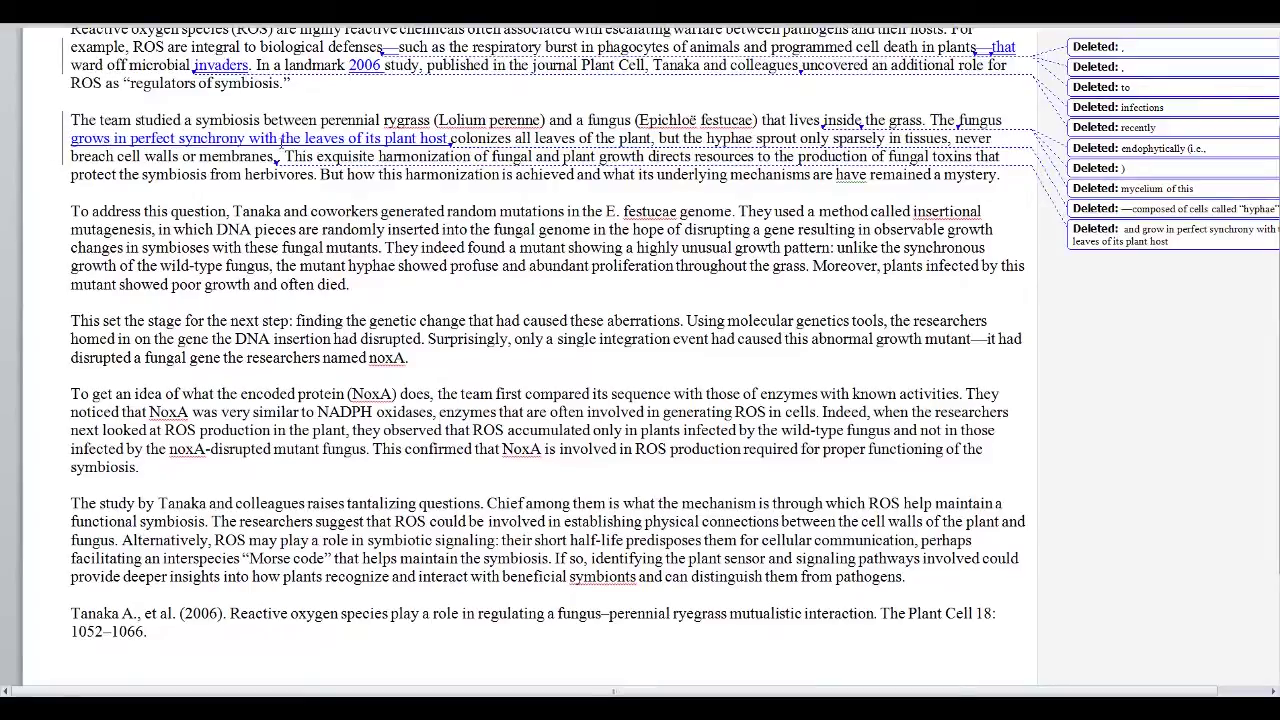
{"action": "left_click_drag", "start_coordinate": [248, 140], "coordinate": [382, 140]}
{"action": "type", "text": "w"}
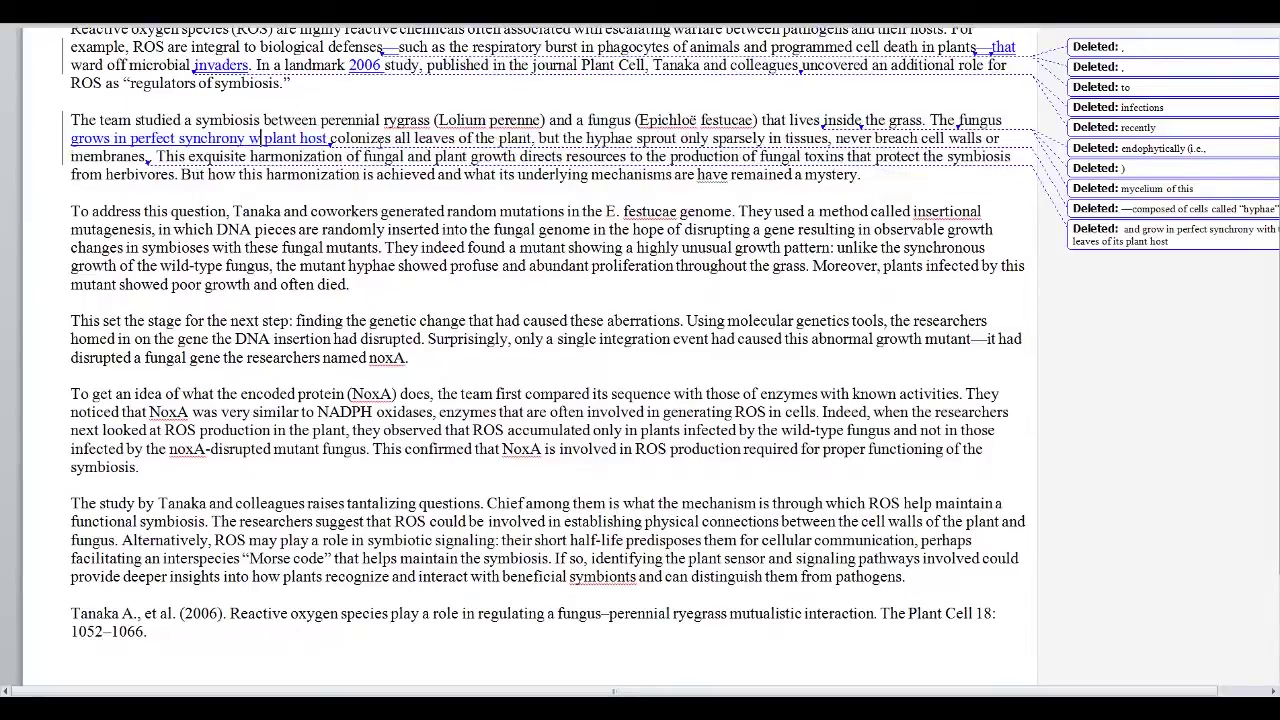
{"action": "type", "text": "ith the"}
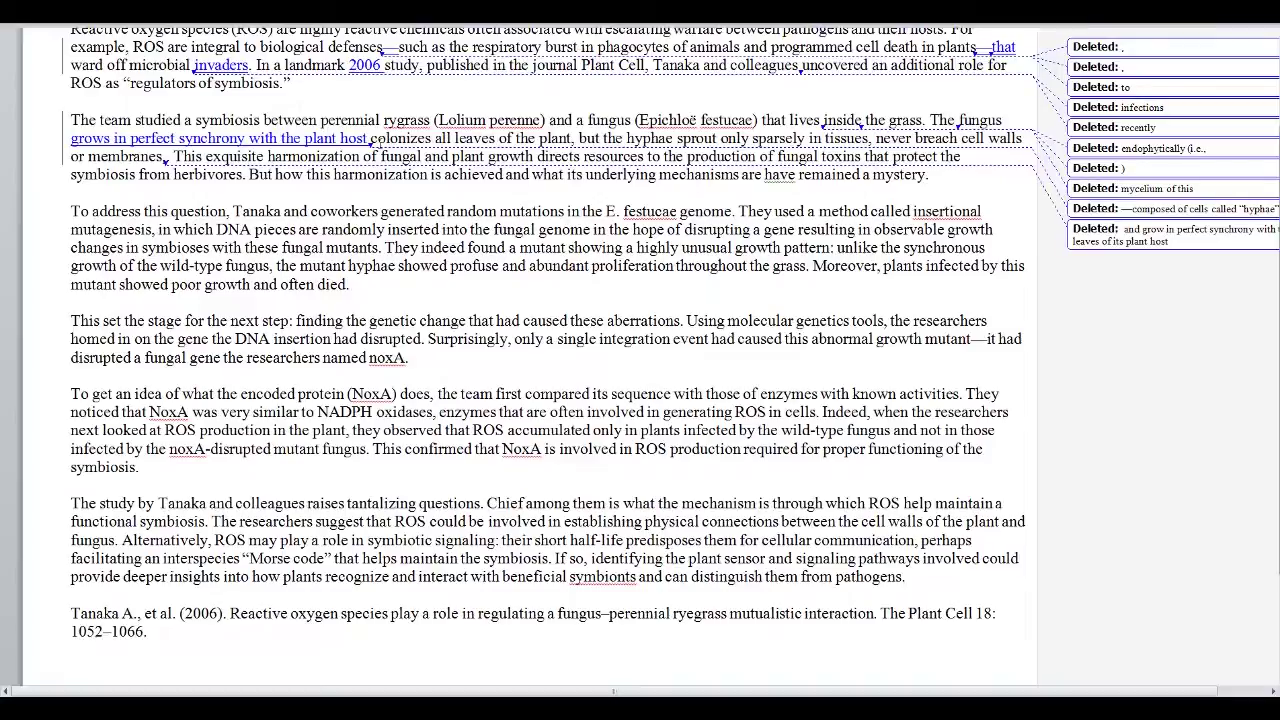
{"action": "left_click_drag", "start_coordinate": [338, 138], "coordinate": [368, 142]}
{"action": "key", "text": "BackSpace"}
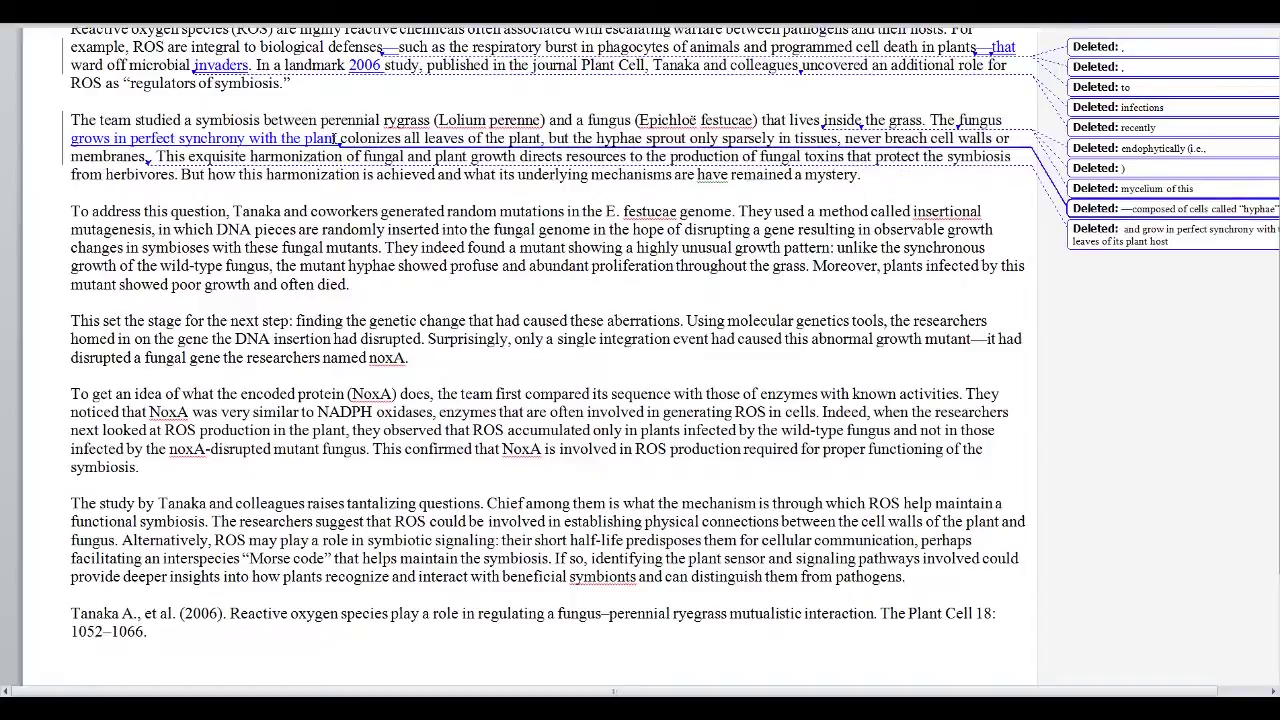
{"action": "type", "text": "."}
Step: Change "colonizes all leaves of the plant" in the second paragraph to "colonizing all its leaves"
{"action": "left_click_drag", "start_coordinate": [404, 138], "coordinate": [396, 138]}
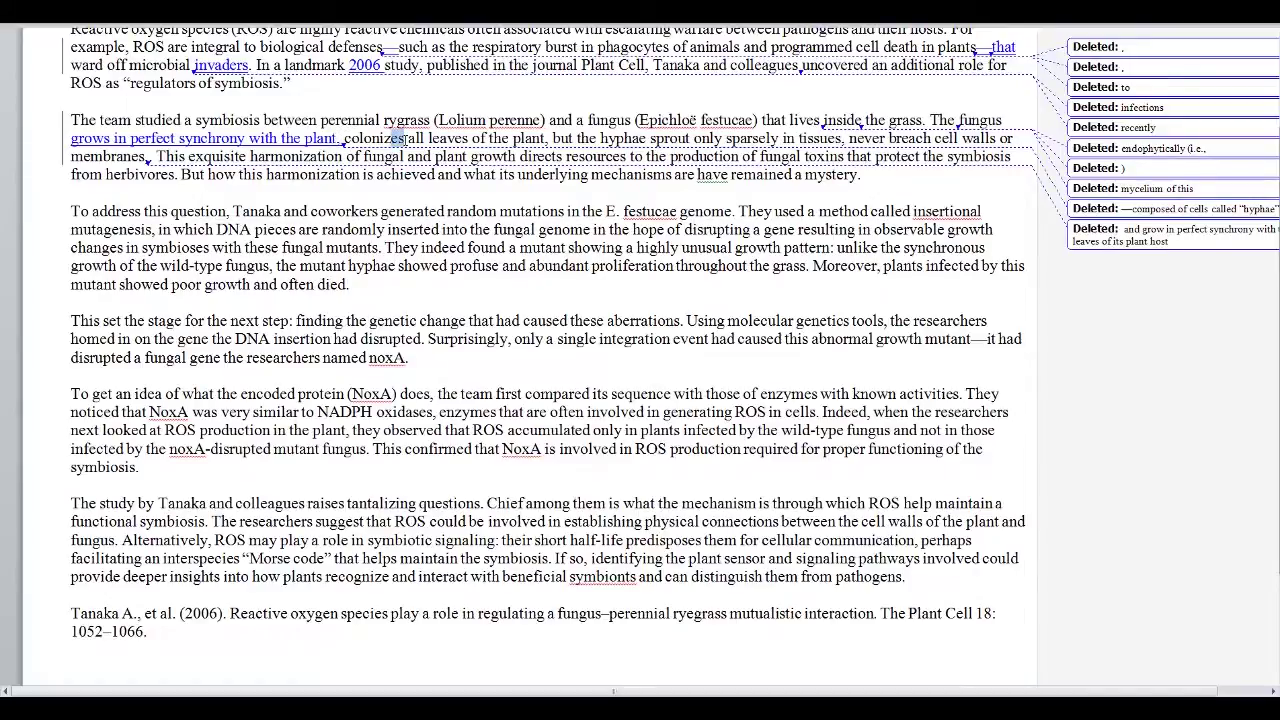
{"action": "type", "text": "ing"}
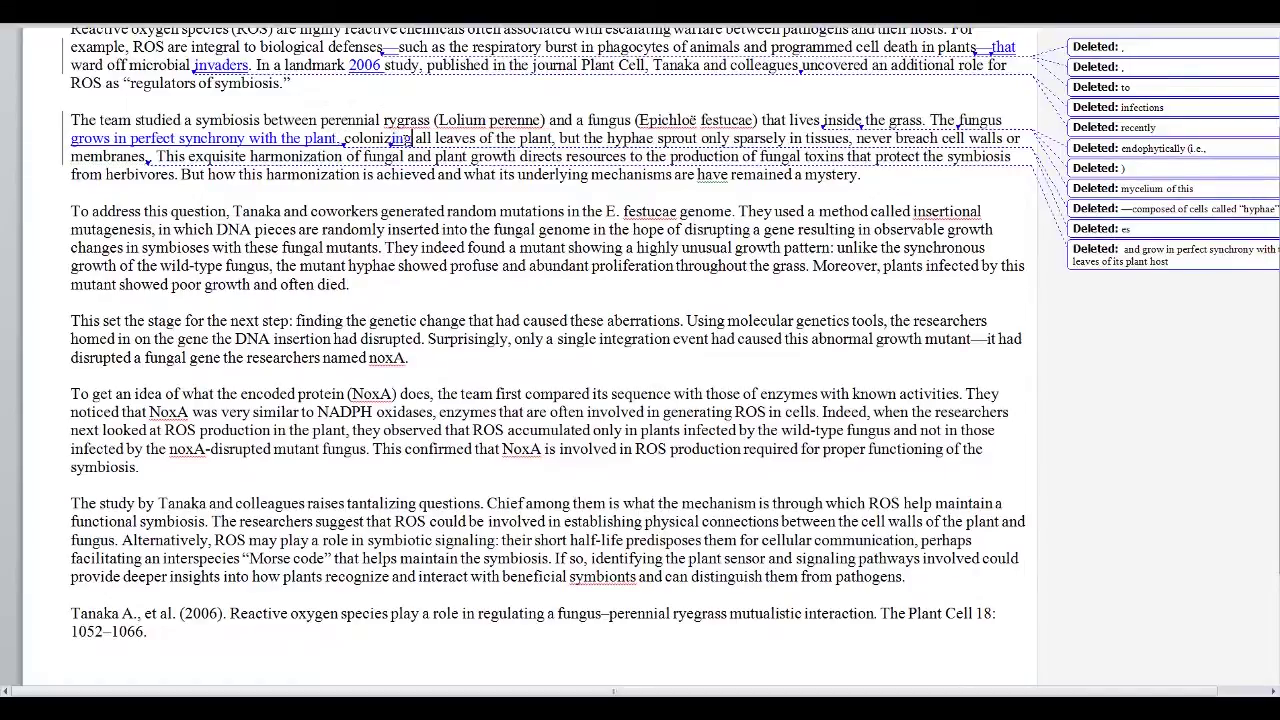
{"action": "left_click", "coordinate": [435, 138]}
{"action": "type", "text": "its"}
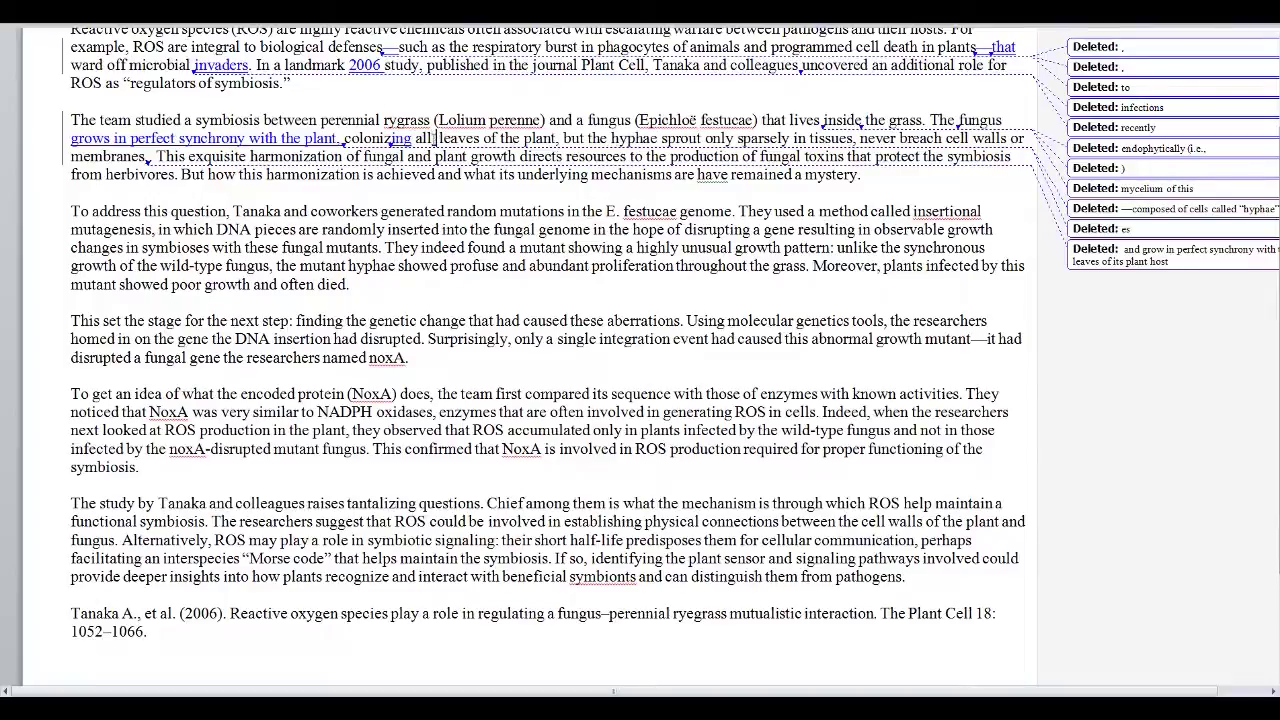
{"action": "left_click_drag", "start_coordinate": [497, 139], "coordinate": [574, 143]}
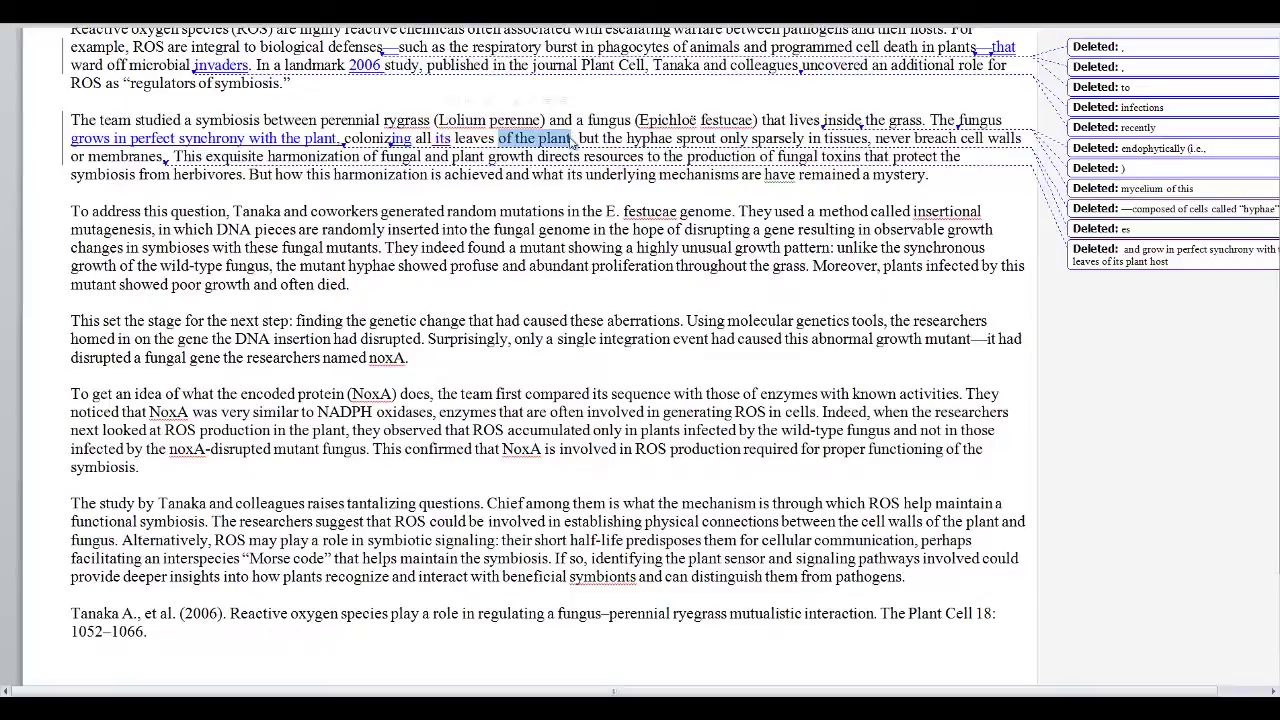
{"action": "key", "text": "Delete"}
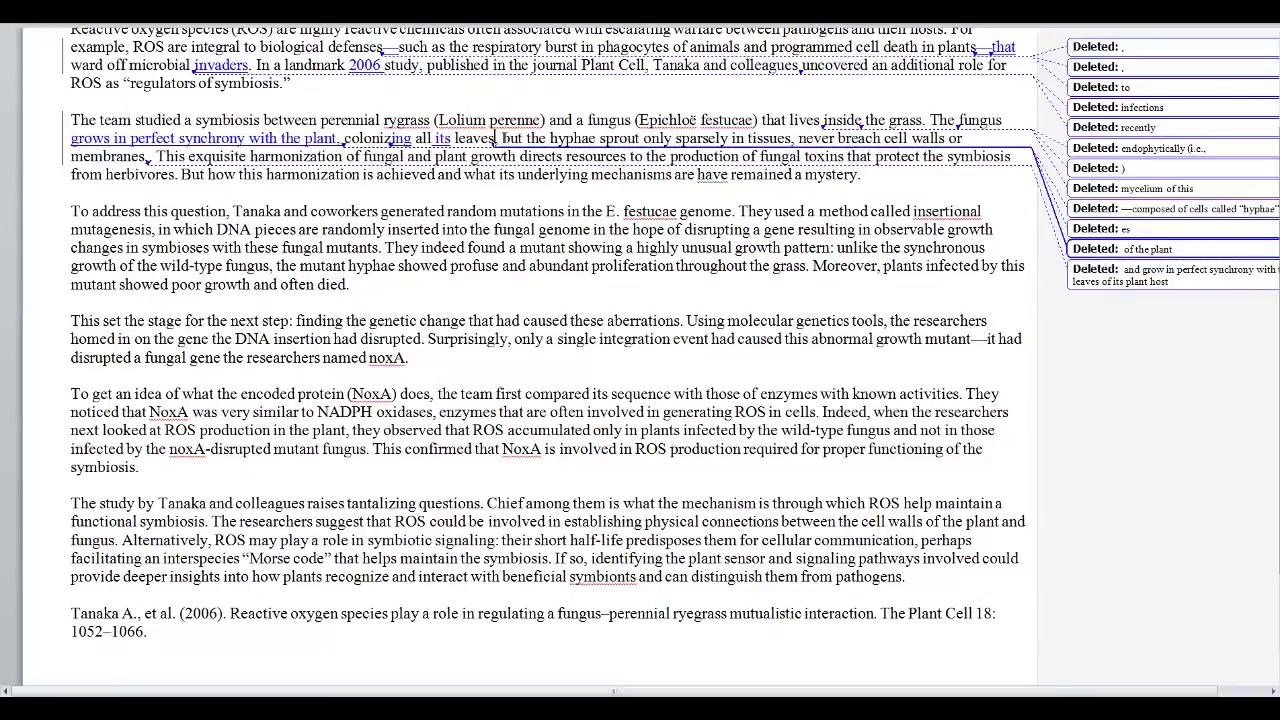
Step: Remove "the hyphae sprout only sparsely in tissues," and reword the sentence's ending as "but never breaching its cell walls or membranes."
{"action": "left_click_drag", "start_coordinate": [527, 138], "coordinate": [770, 140]}
{"action": "key", "text": "Delete"}
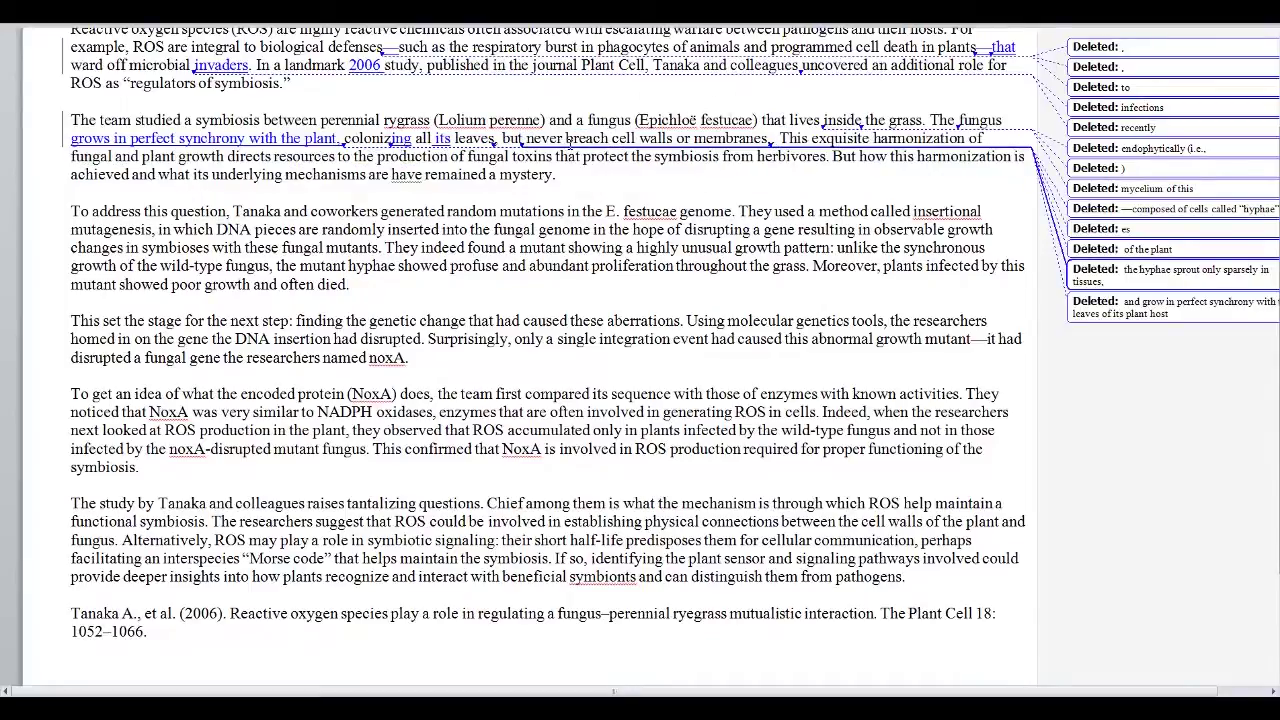
{"action": "left_click", "coordinate": [606, 139]}
{"action": "type", "text": "ing its"}
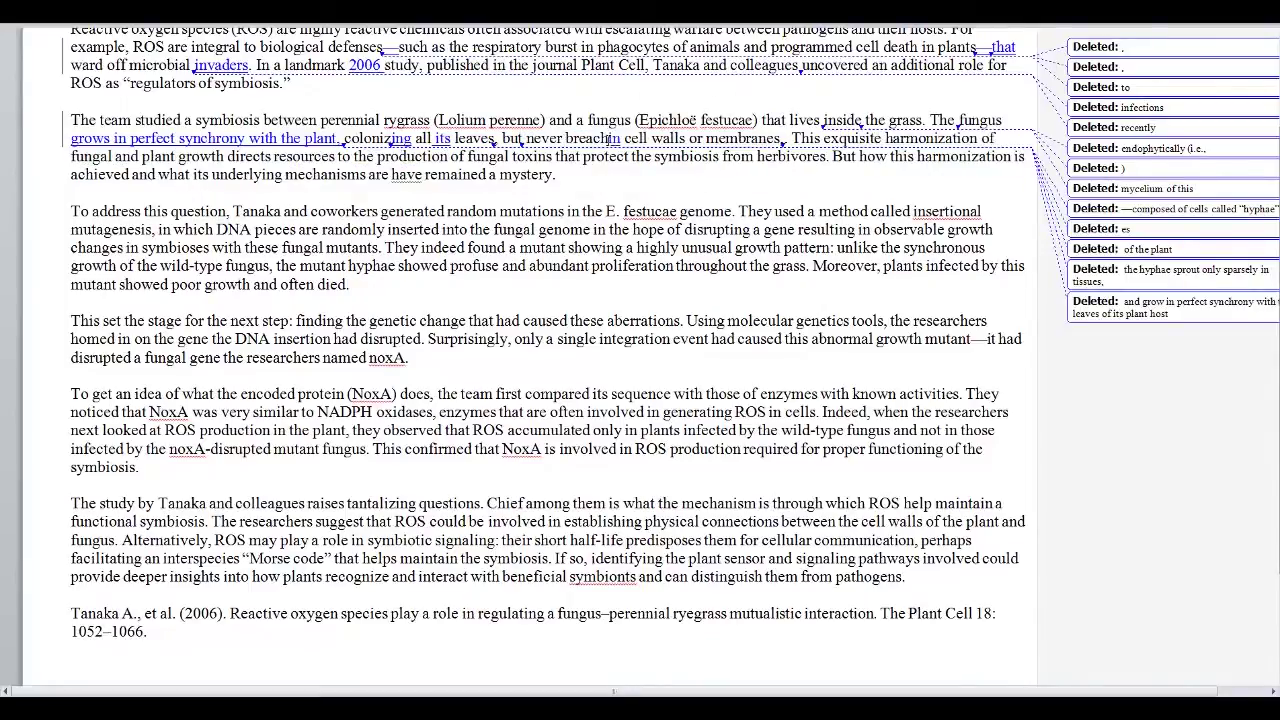
{"action": "left_click", "coordinate": [810, 138]}
{"action": "key", "text": "Delete"}
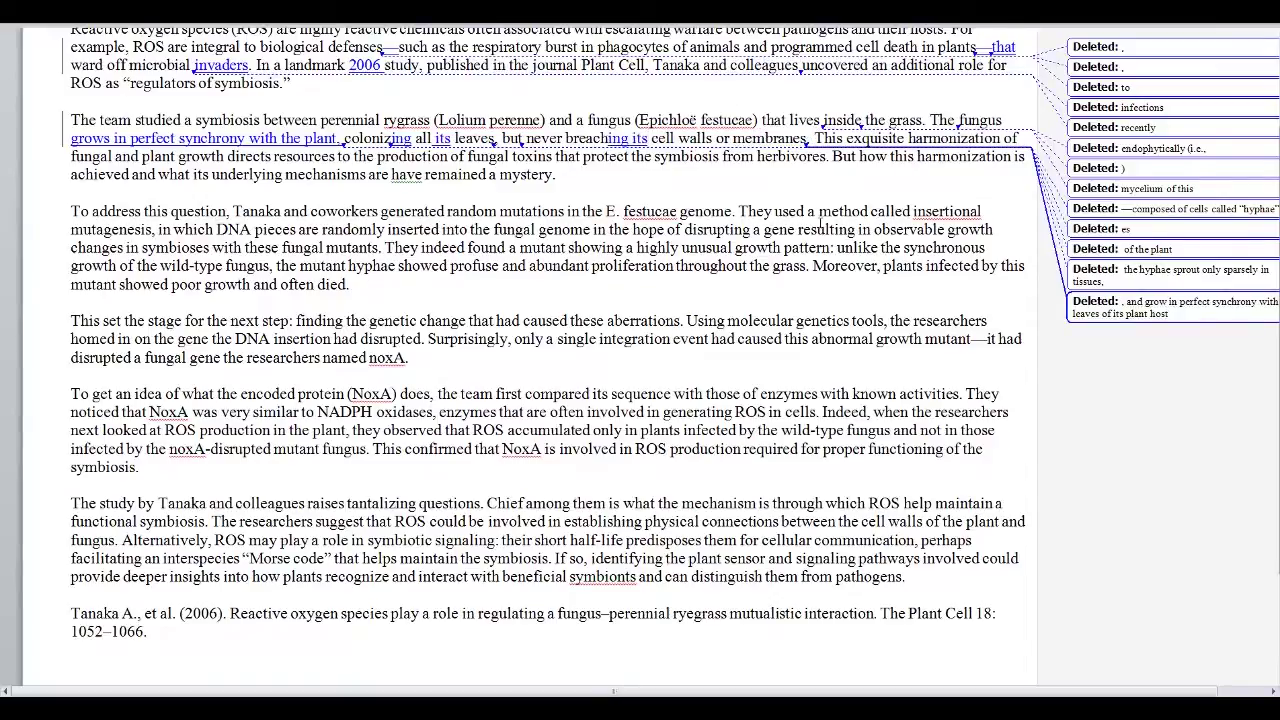
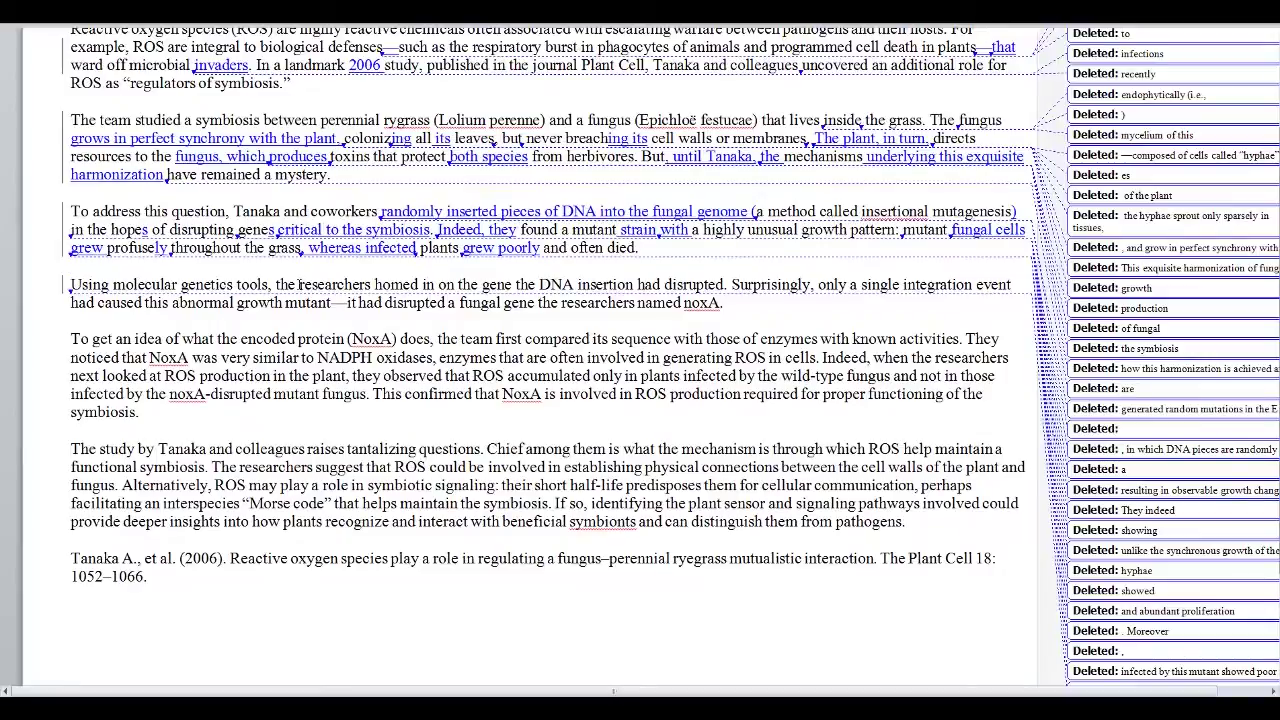
Step: Replace the text from "homed in on the gene" through "only a single integration" with "found that an insertional"
{"action": "left_click_drag", "start_coordinate": [373, 284], "coordinate": [852, 288]}
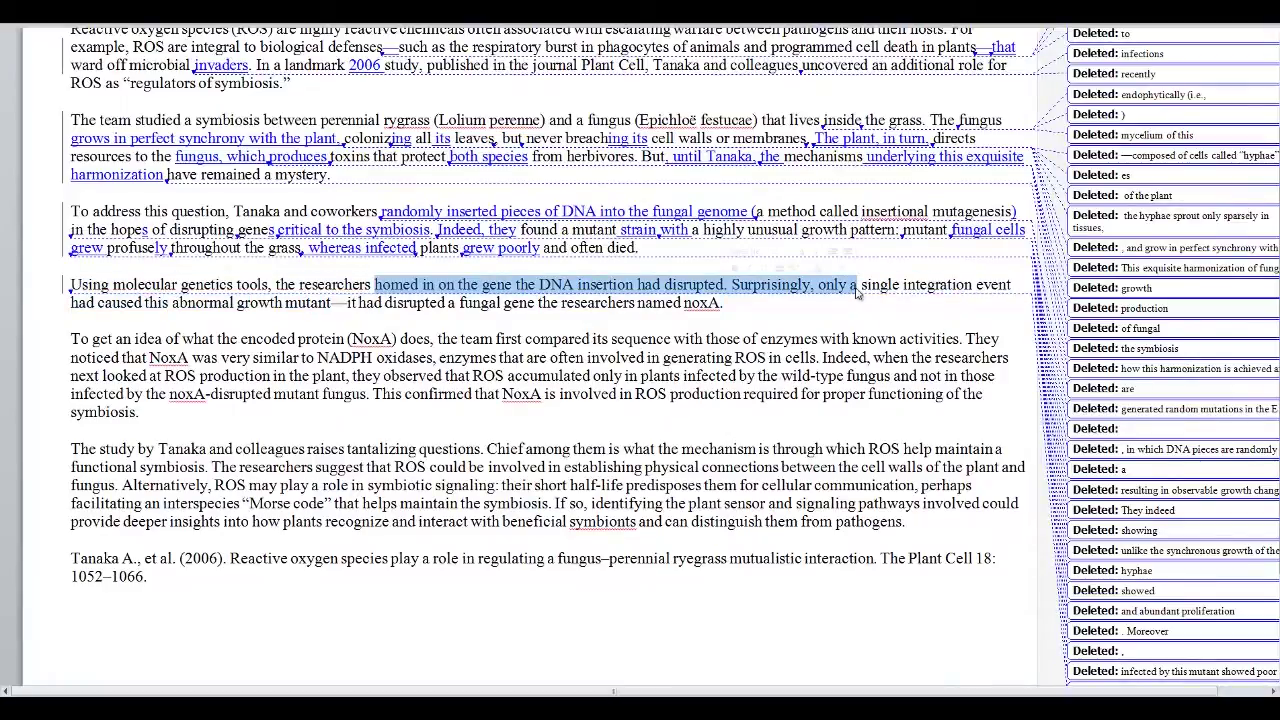
{"action": "type", "text": "found that an"}
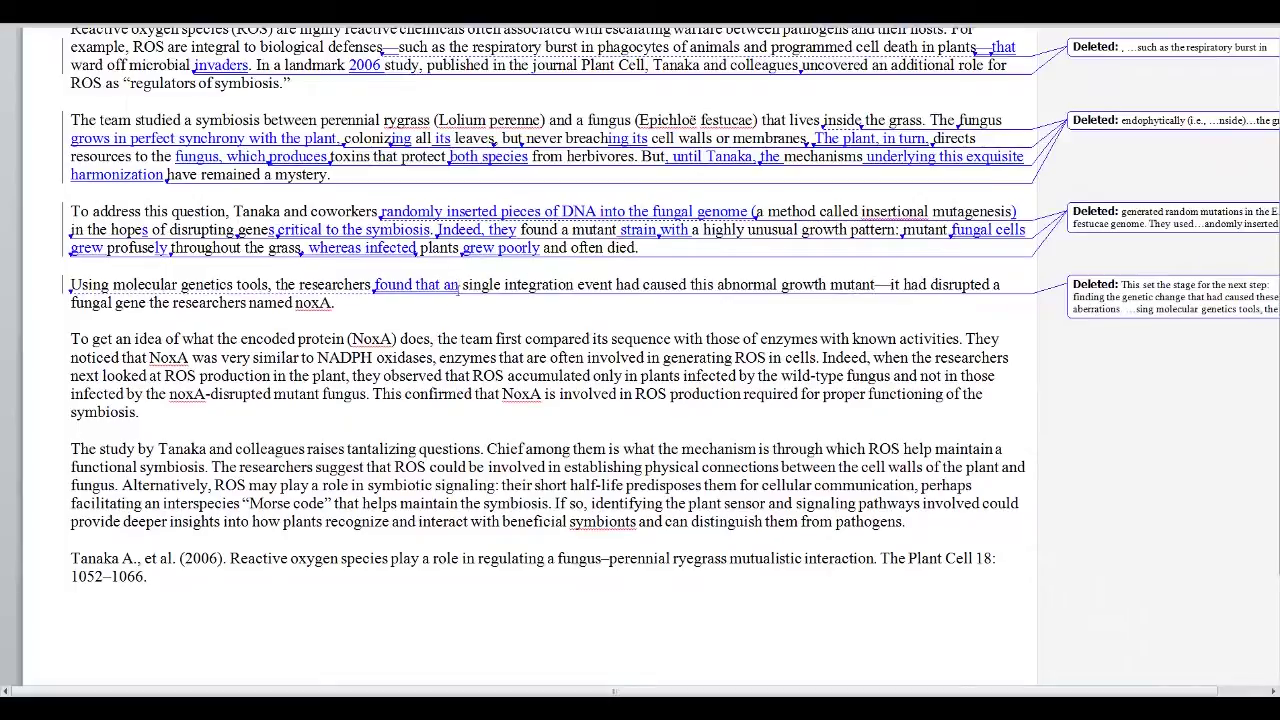
{"action": "left_click_drag", "start_coordinate": [462, 285], "coordinate": [576, 285]}
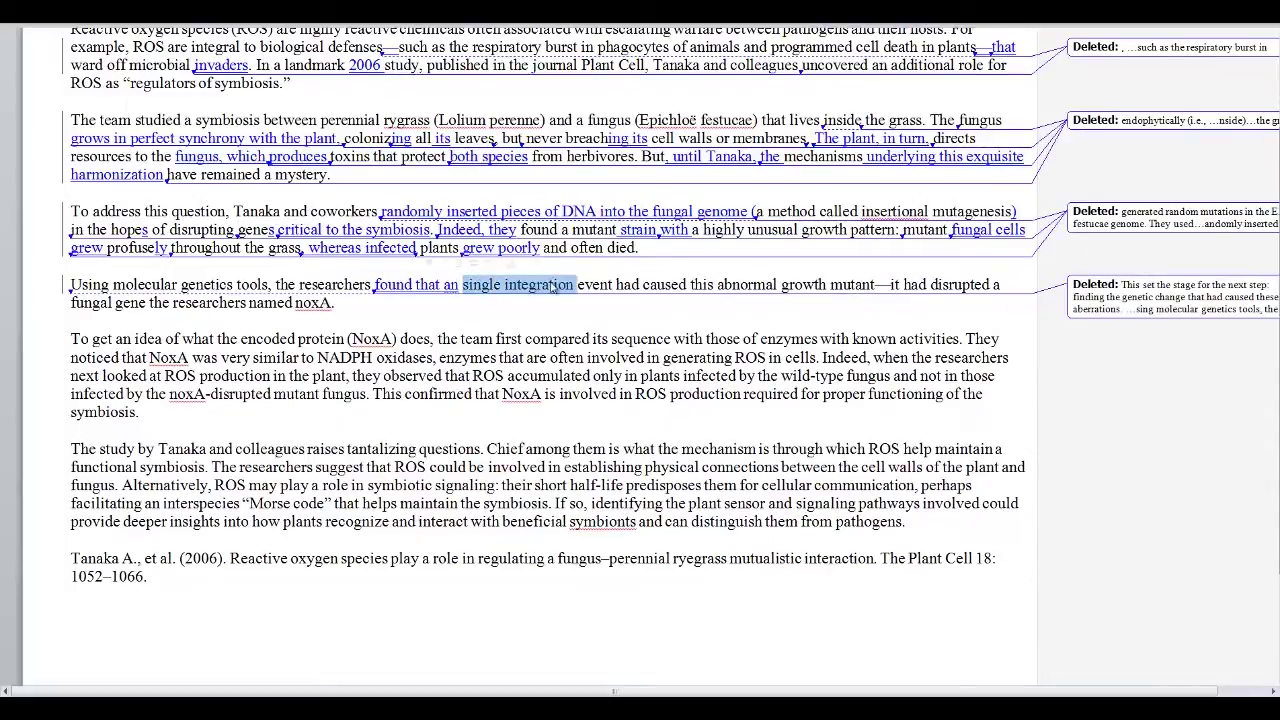
{"action": "type", "text": "insertional"}
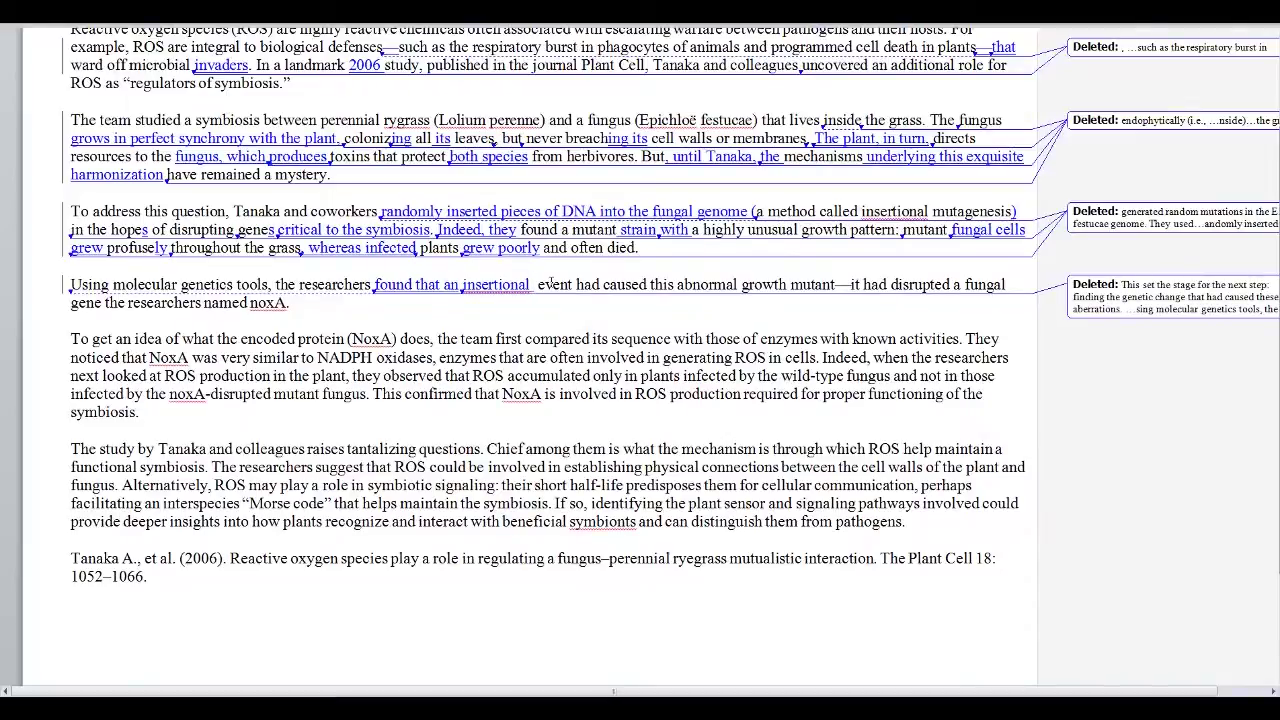
{"action": "key", "text": "BackSpace"}
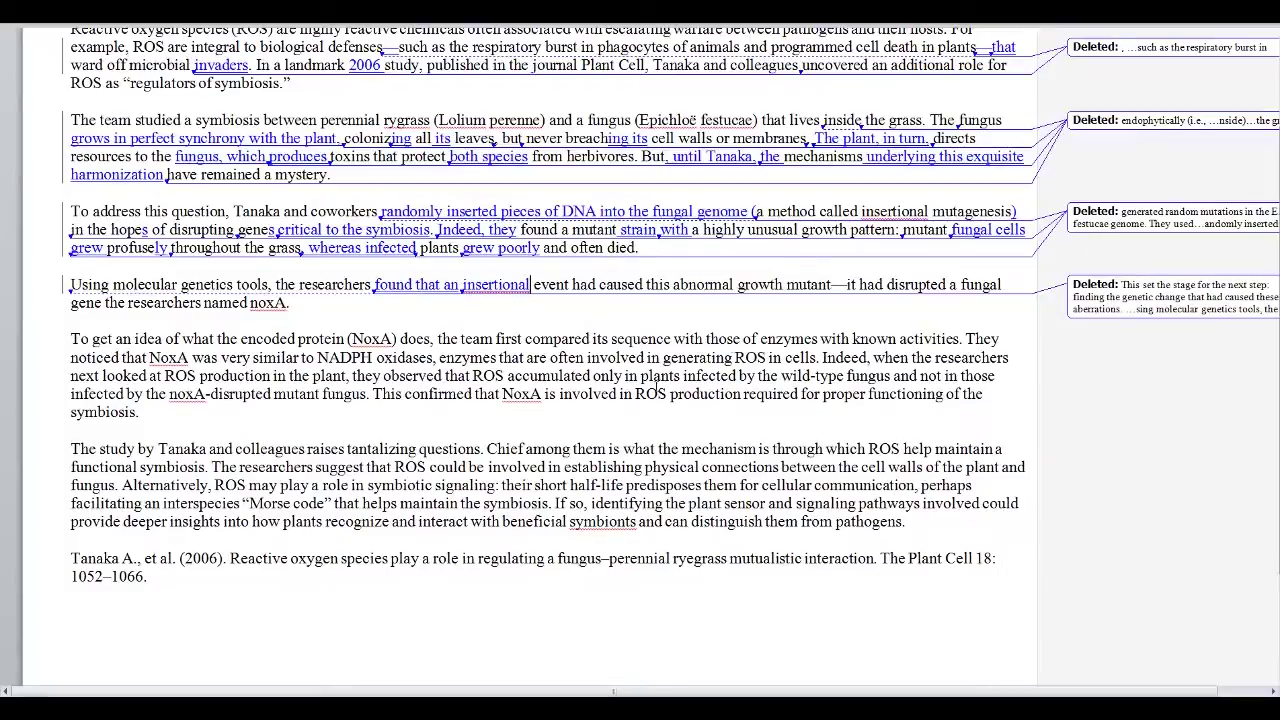
Step: Insert "in a single gene" after "event" and replace "this abnormal growth mutant" with "the aberrant growth."
{"action": "left_click", "coordinate": [572, 284]}
{"action": "type", "text": "in a single "}
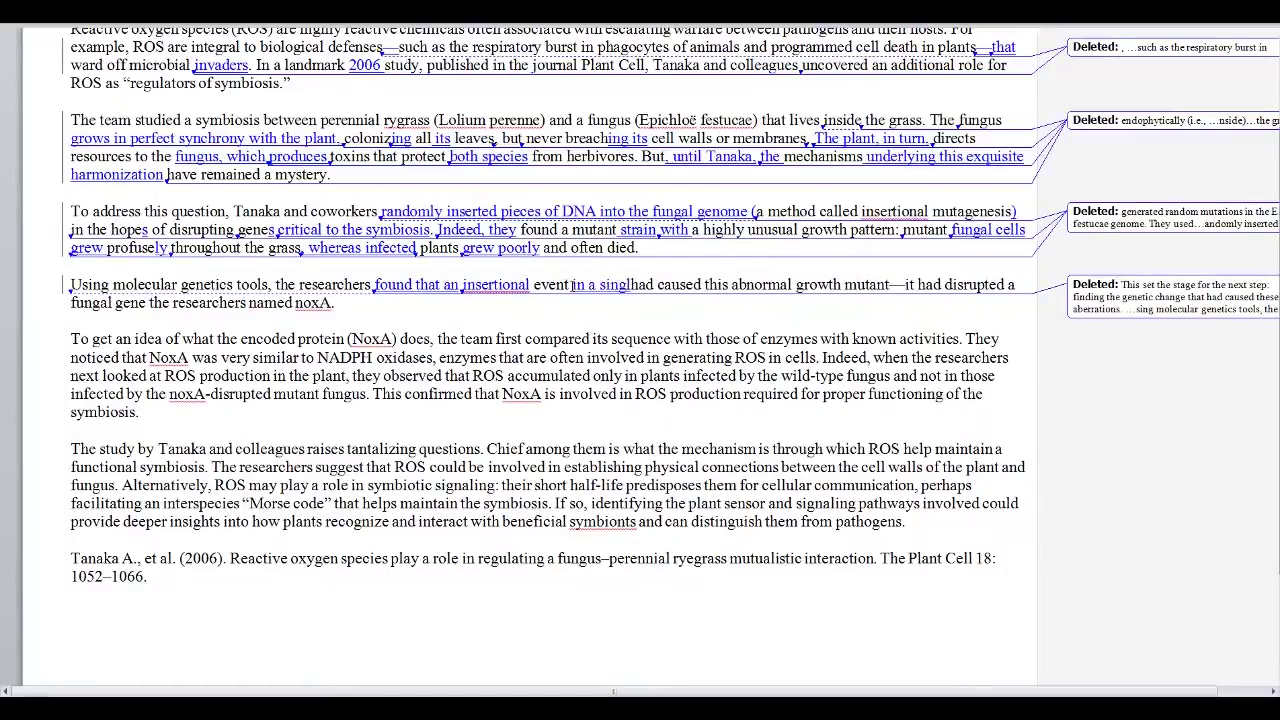
{"action": "type", "text": "gene"}
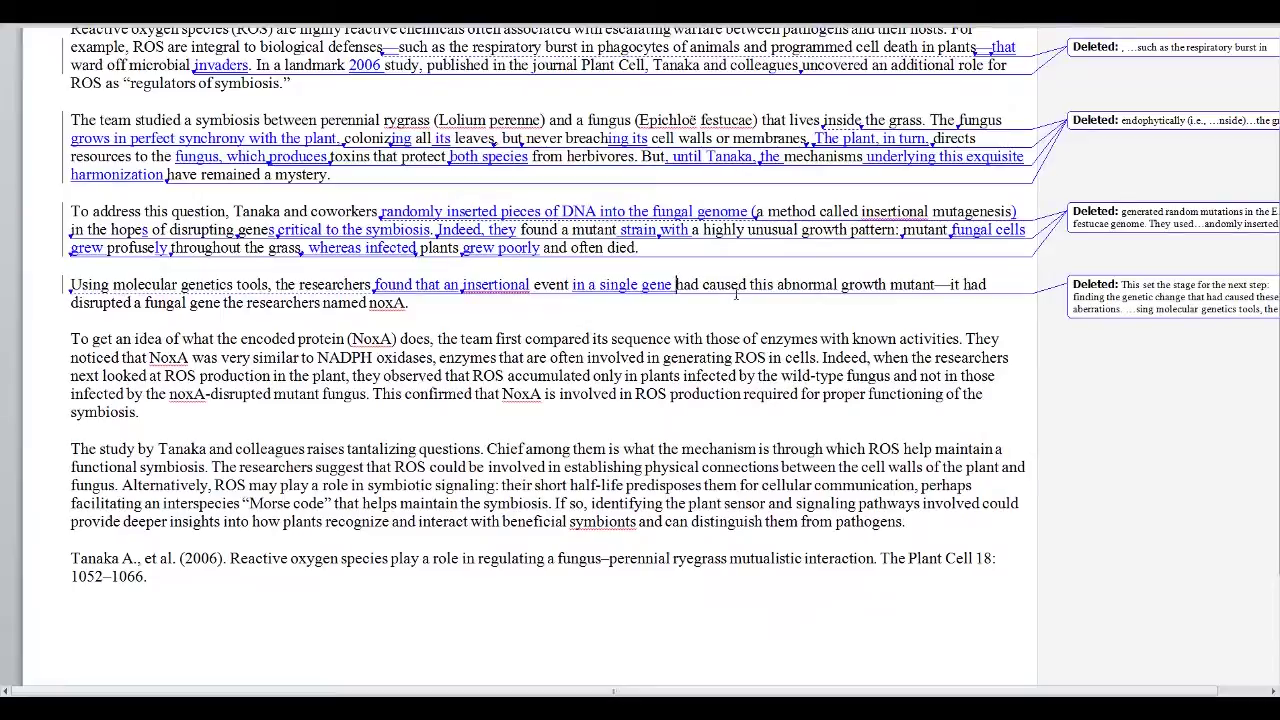
{"action": "left_click_drag", "start_coordinate": [750, 284], "coordinate": [934, 285]}
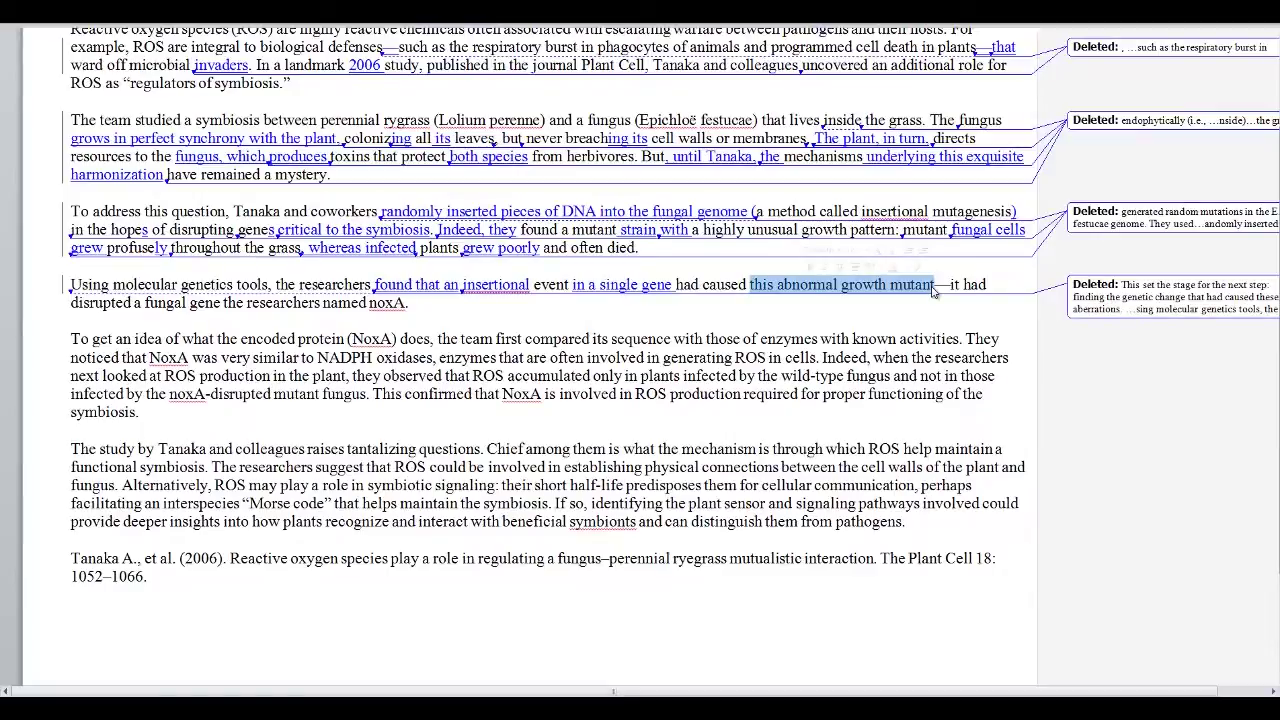
{"action": "type", "text": "the aberrant gr"}
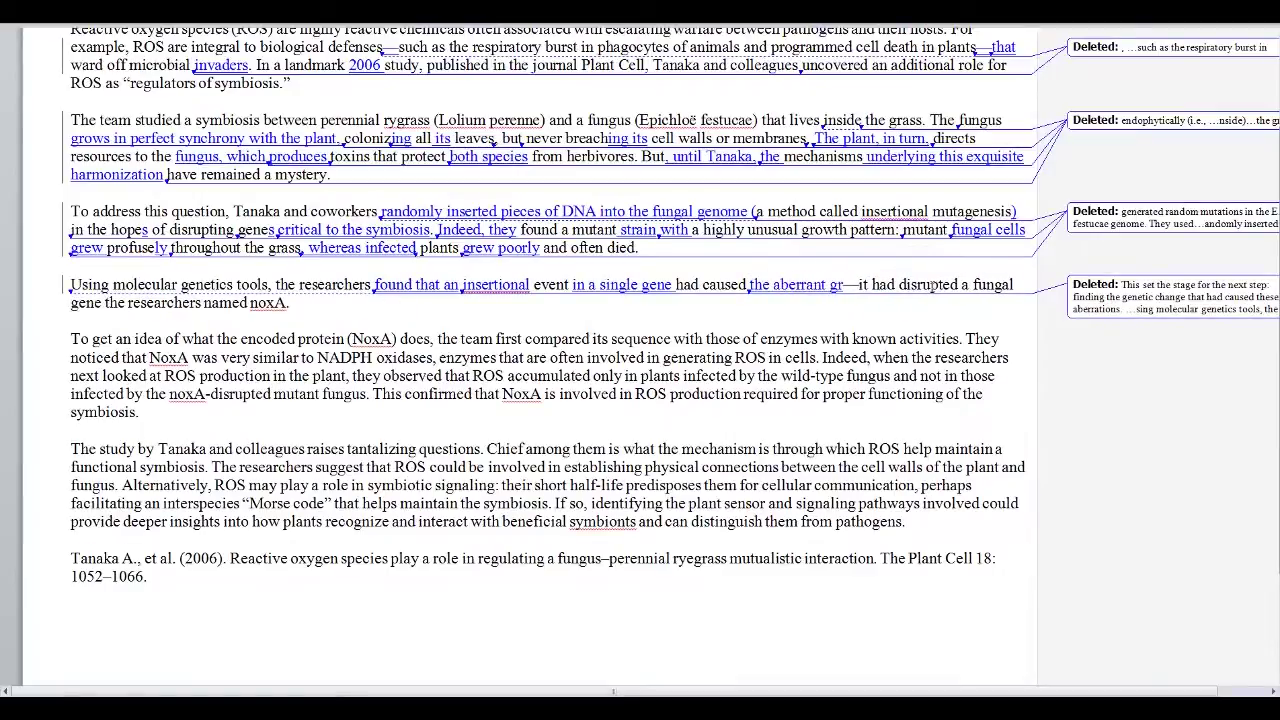
{"action": "type", "text": "owth."}
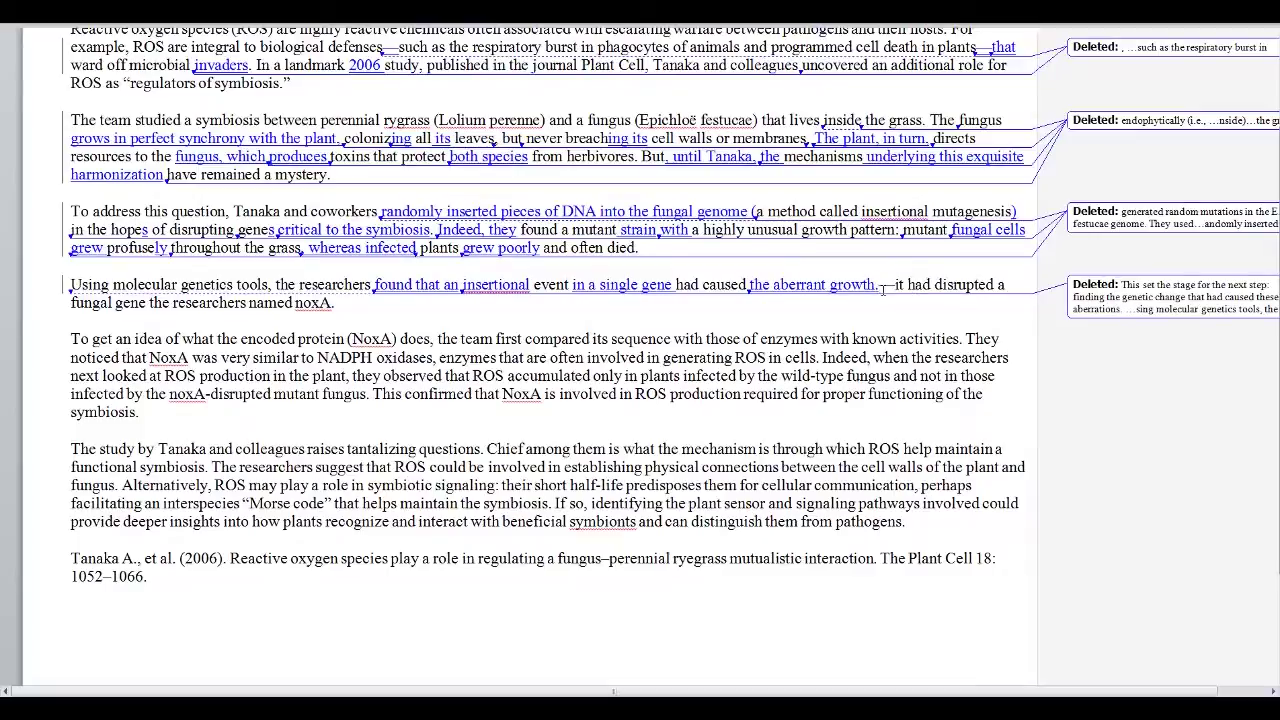
Step: Replace "—it had disrupted a fungal gene the researchers named noxA" with the separate sentence "The researchers named the gene noxA."
{"action": "left_click_drag", "start_coordinate": [882, 285], "coordinate": [155, 310]}
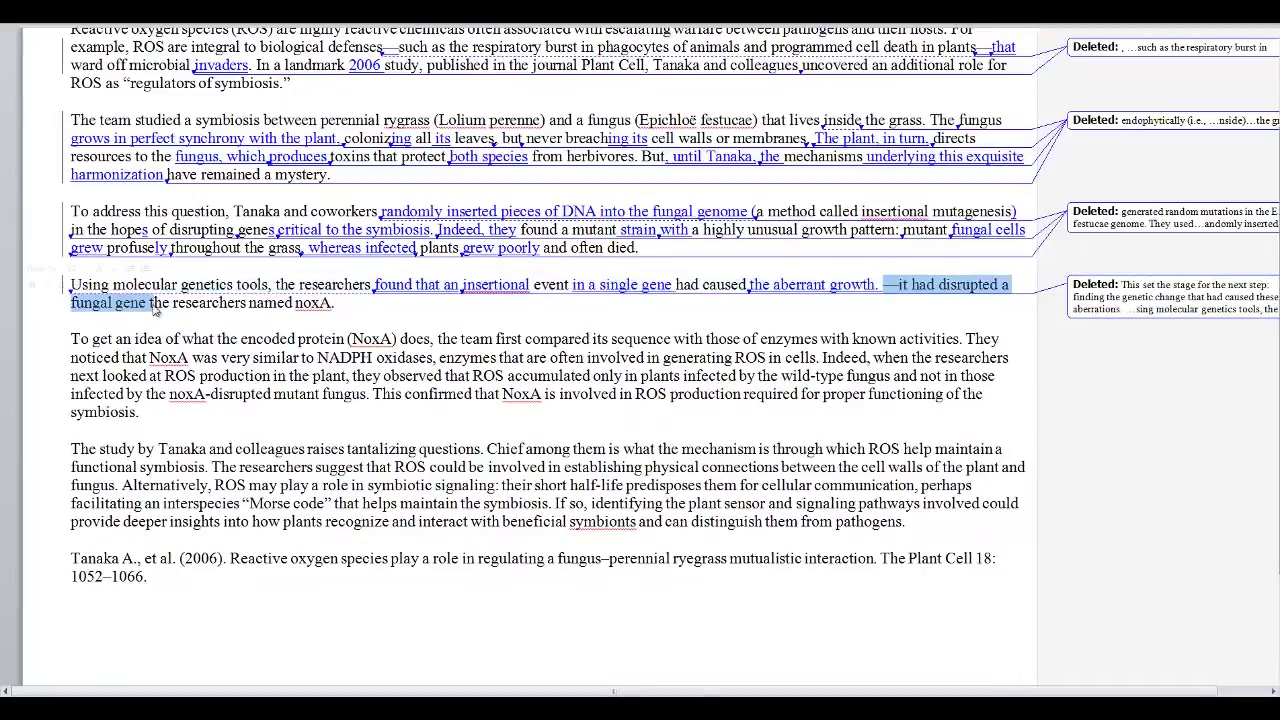
{"action": "type", "text": "The"}
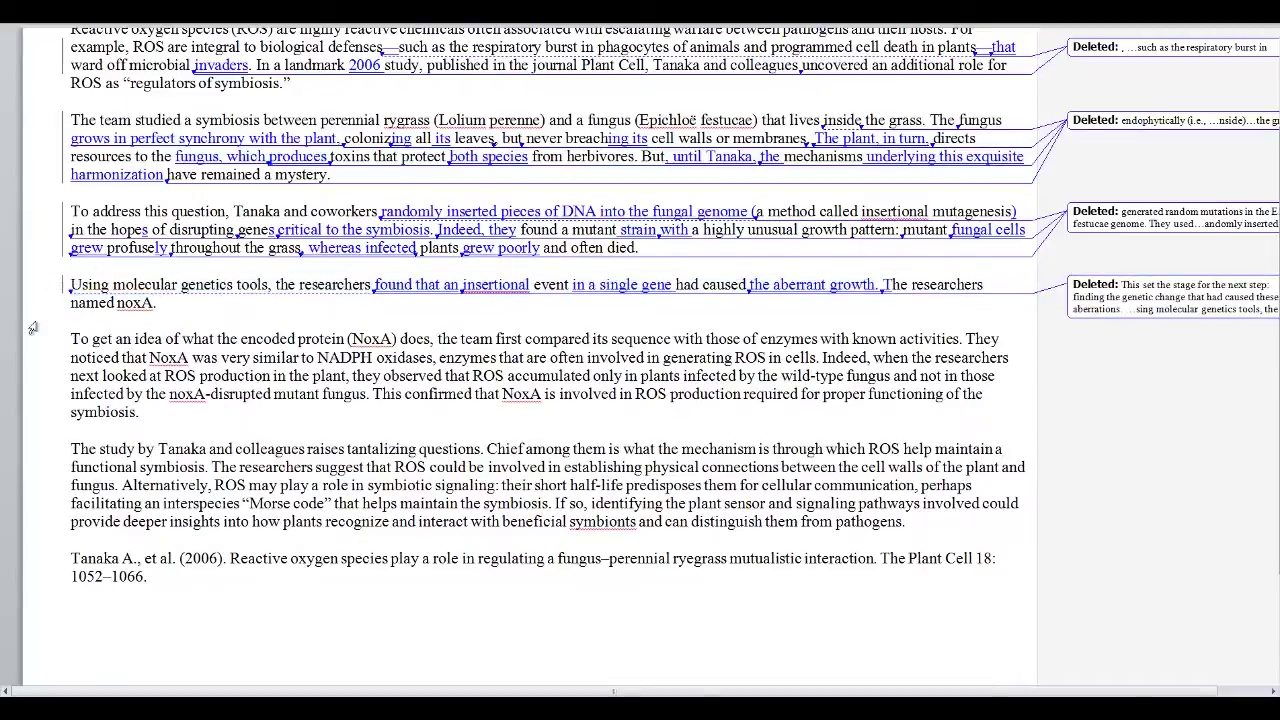
{"action": "left_click", "coordinate": [117, 304]}
{"action": "type", "text": "the gene"}
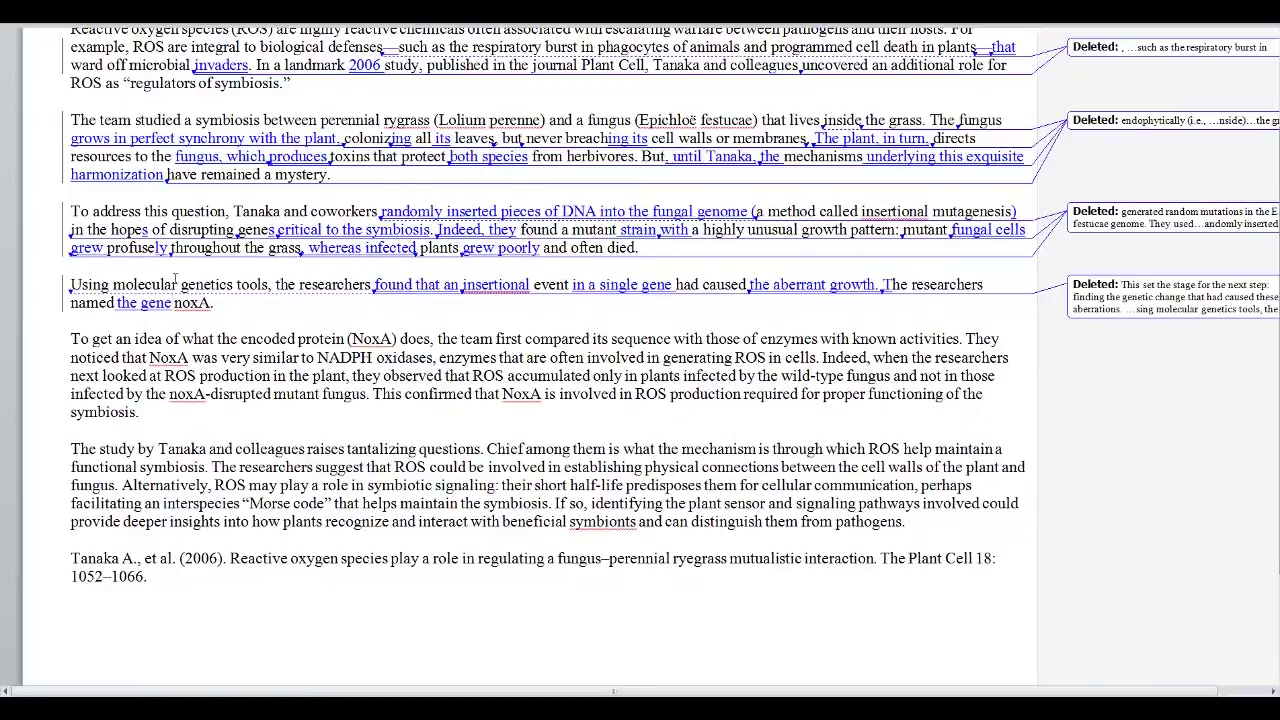
{"action": "left_click_drag", "start_coordinate": [147, 280], "coordinate": [72, 338]}
{"action": "triple_click", "coordinate": [72, 338]}
{"action": "left_click", "coordinate": [146, 412]}
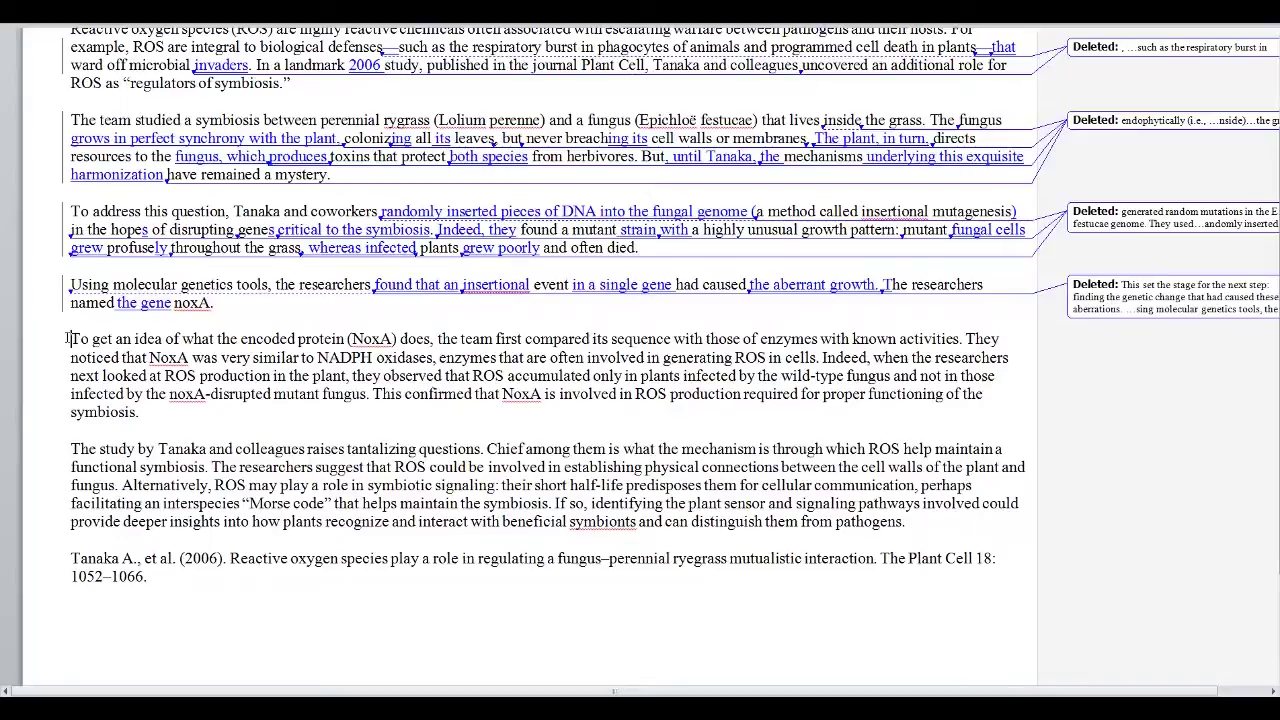
Step: Replace "To get an idea of what the encoded protein (NoxA) does, the team first" with "When they" and merge its paragraph into the preceding one
{"action": "left_click_drag", "start_coordinate": [67, 338], "coordinate": [440, 340]}
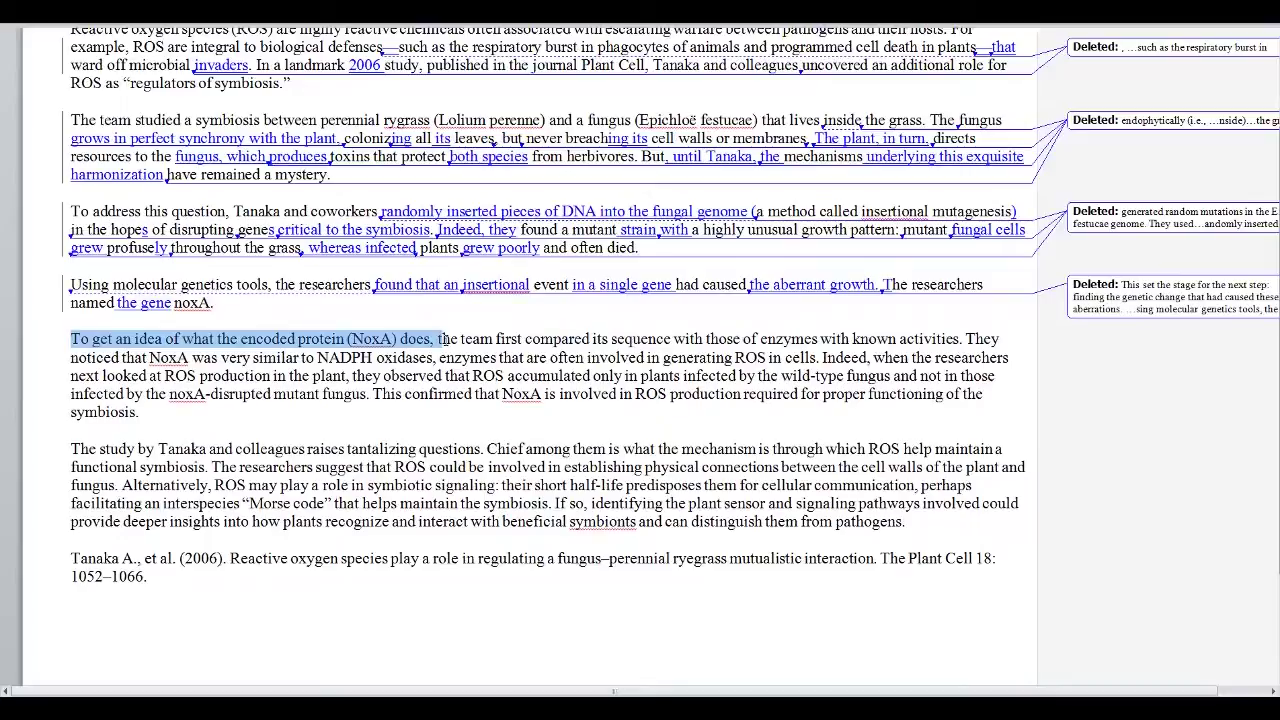
{"action": "left_click_drag", "start_coordinate": [440, 340], "coordinate": [522, 342]}
{"action": "type", "text": "When they"}
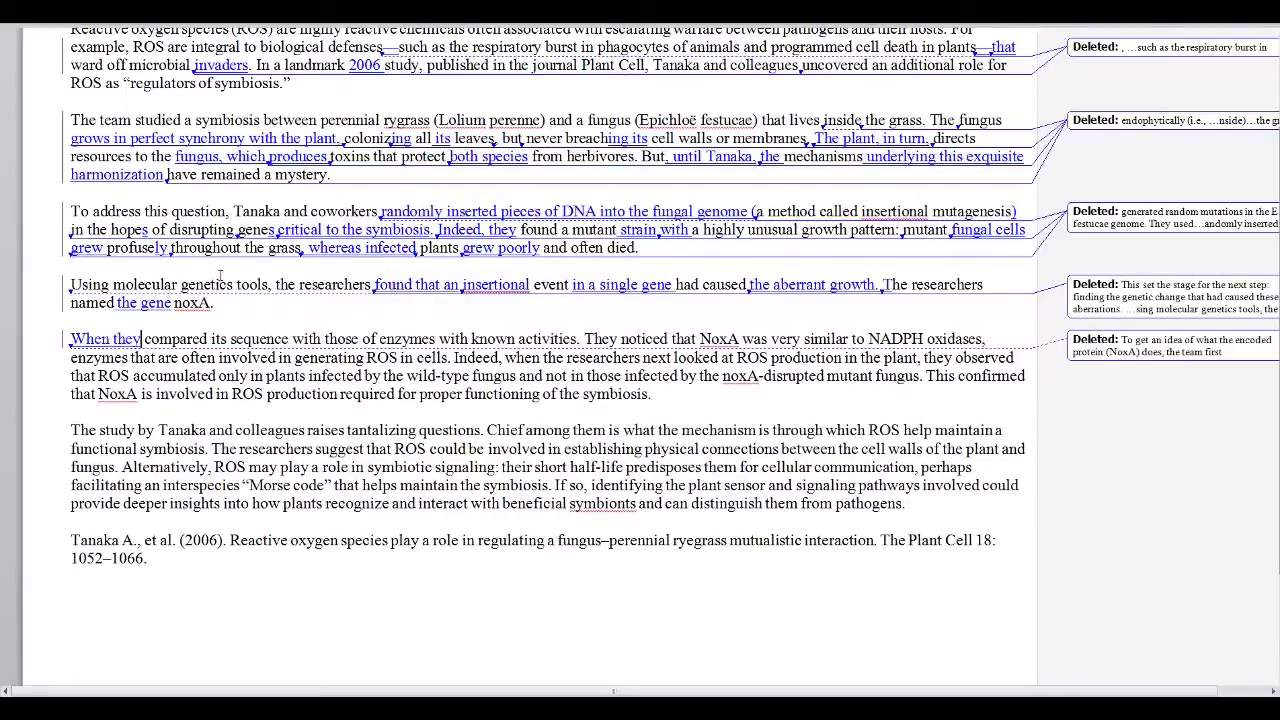
{"action": "key", "text": "Home"}
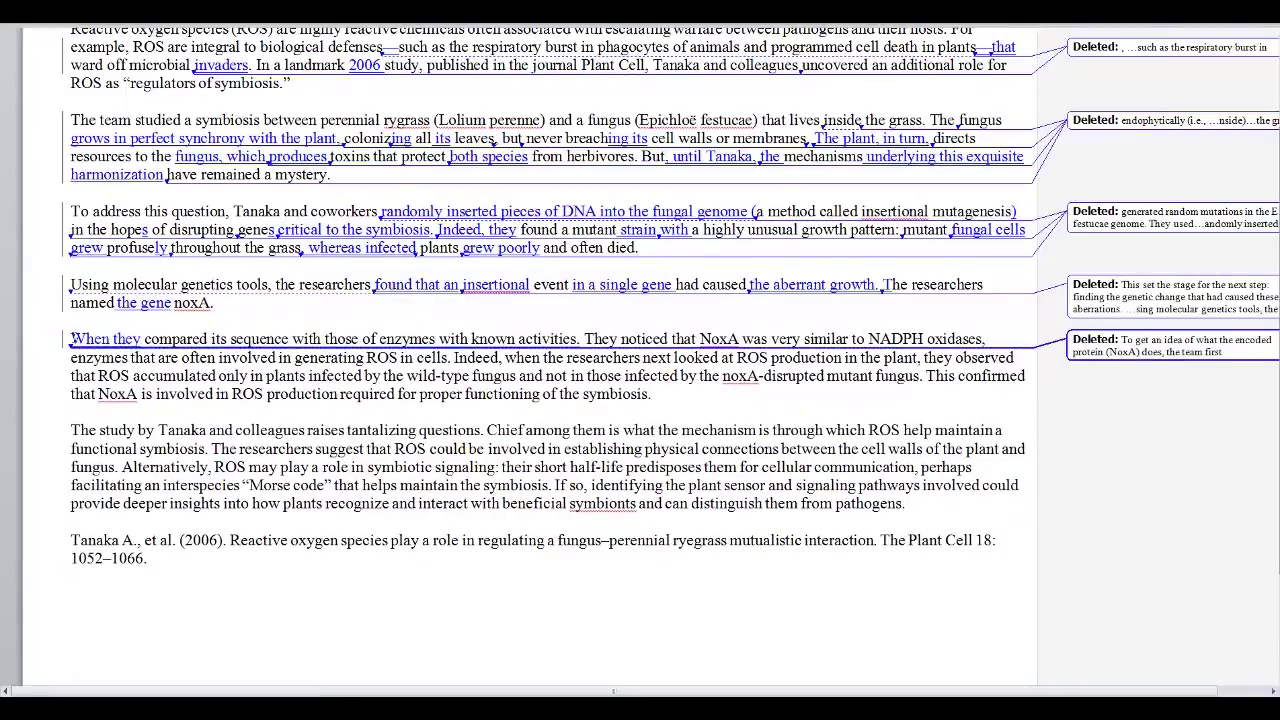
{"action": "key", "text": "BackSpace"}
{"action": "key", "text": "BackSpace"}
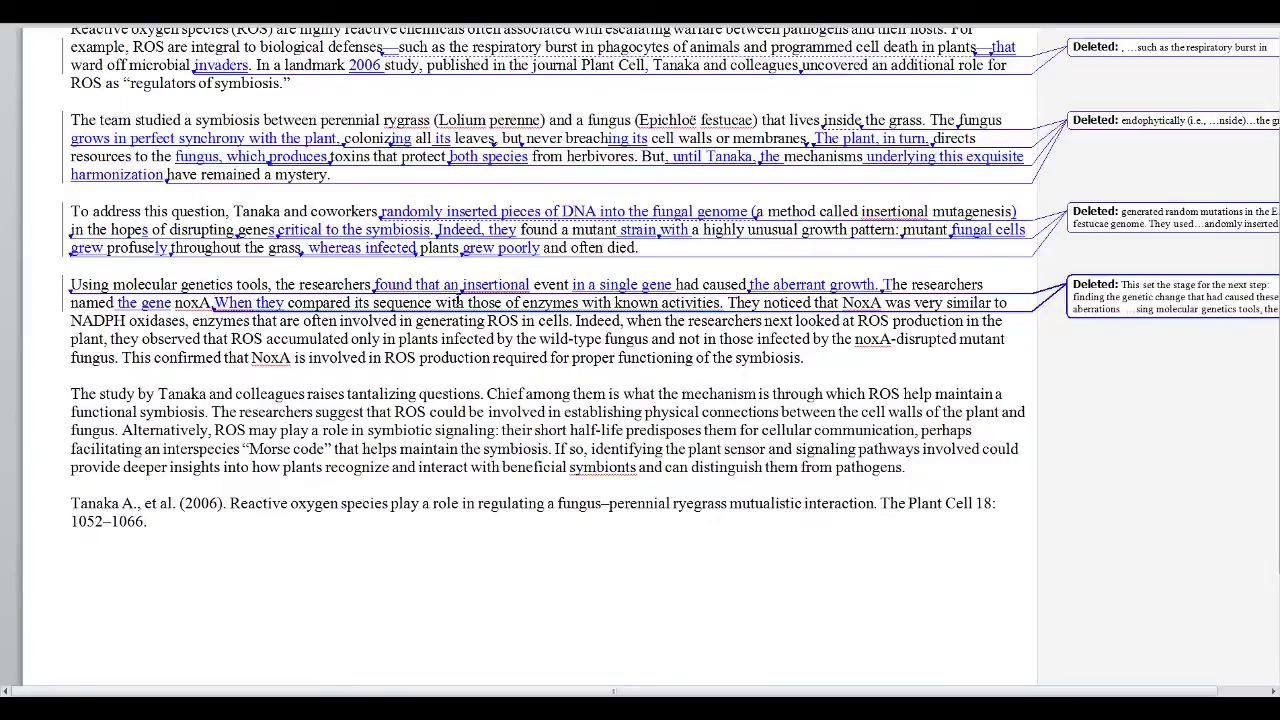
Step: Join the two sentences after "known activities" with ", they noticed" and shorten the ending to "enzymes that generate ROS."
{"action": "left_click_drag", "start_coordinate": [722, 302], "coordinate": [737, 302]}
{"action": "type", "text": ", t"}
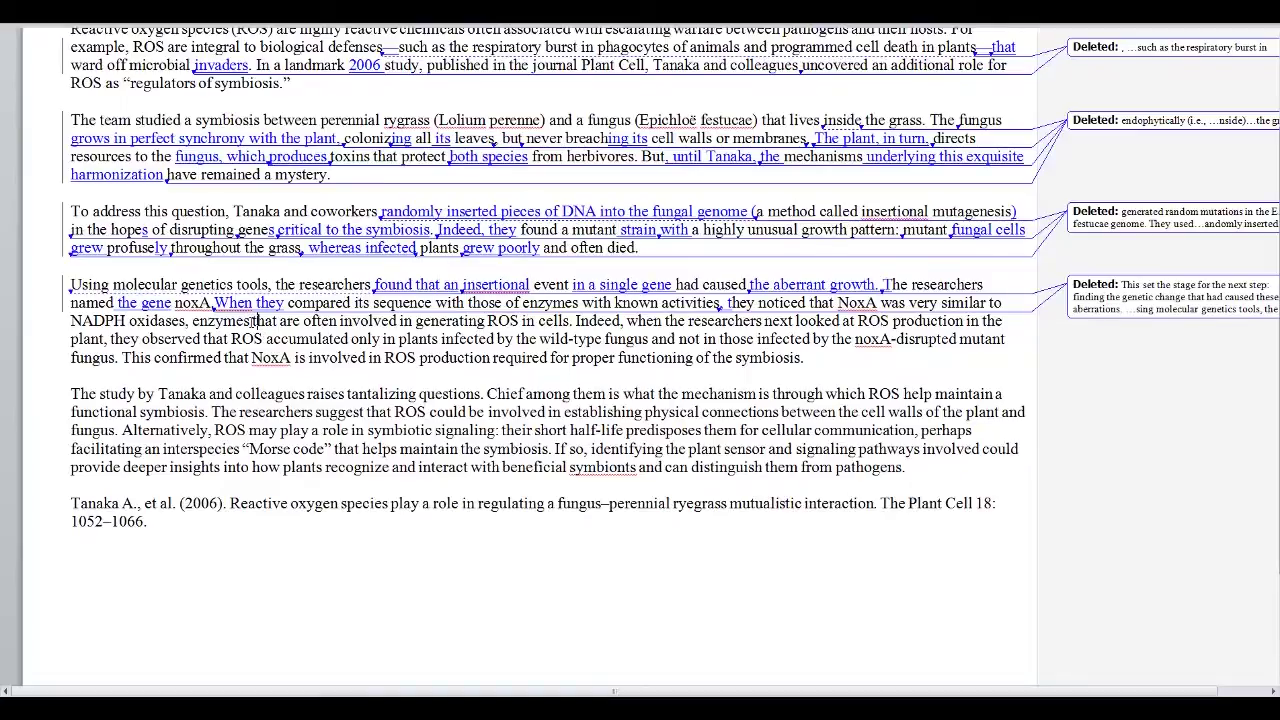
{"action": "left_click_drag", "start_coordinate": [281, 321], "coordinate": [486, 321]}
{"action": "type", "text": "generate"}
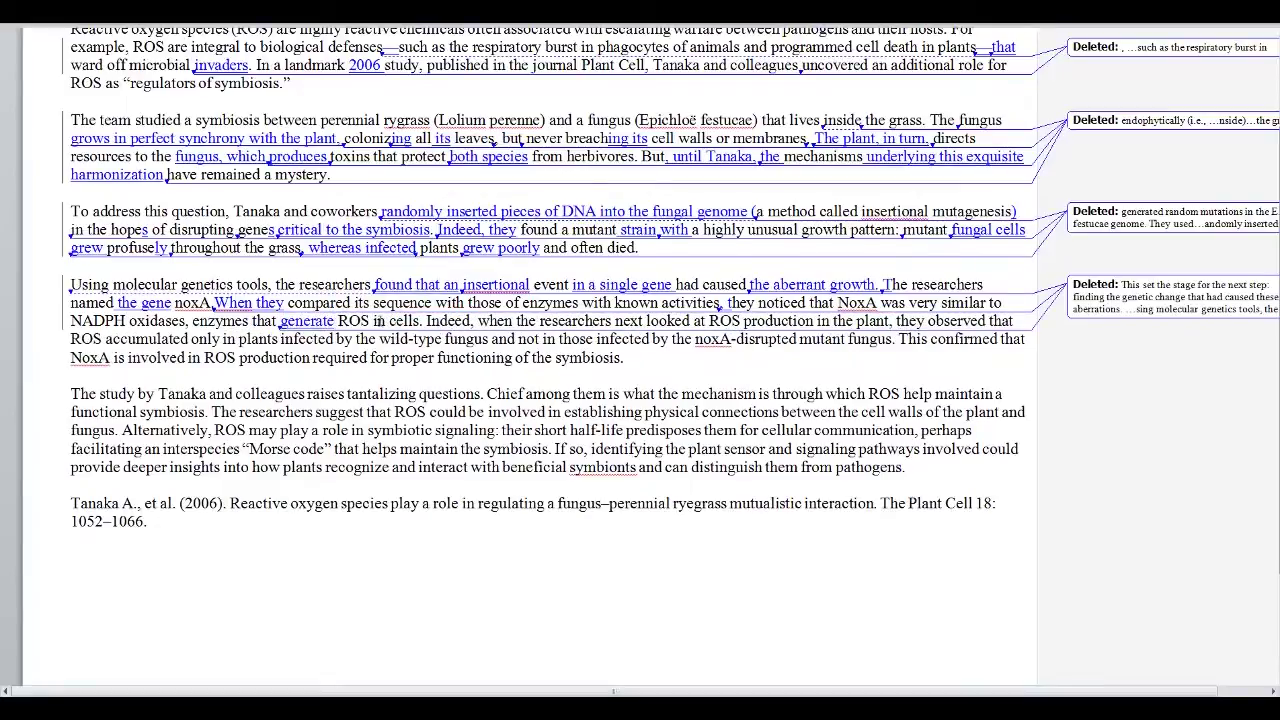
{"action": "left_click_drag", "start_coordinate": [371, 321], "coordinate": [424, 321]}
{"action": "key", "text": "BackSpace"}
{"action": "type", "text": "."}
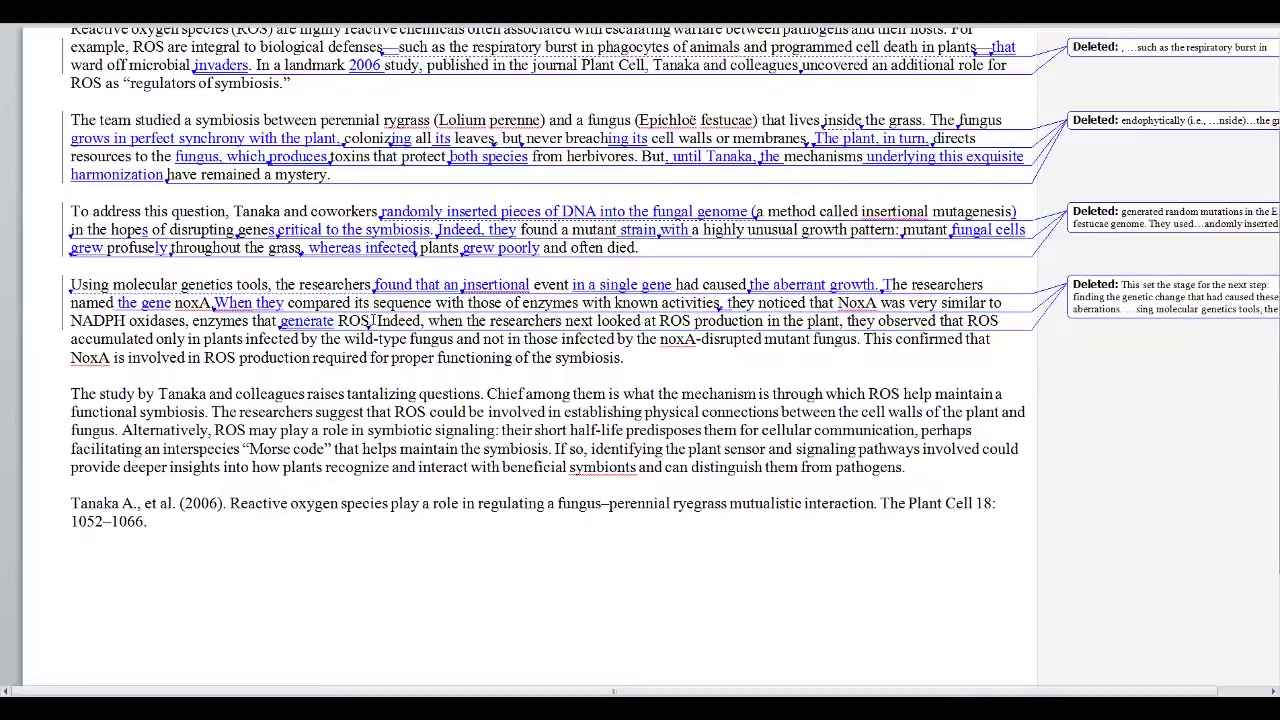
Step: Start a new paragraph at "Indeed" and reword its opening up to "that ROS" as "Further testing revealed"
{"action": "key", "text": "Return"}
{"action": "key", "text": "Return"}
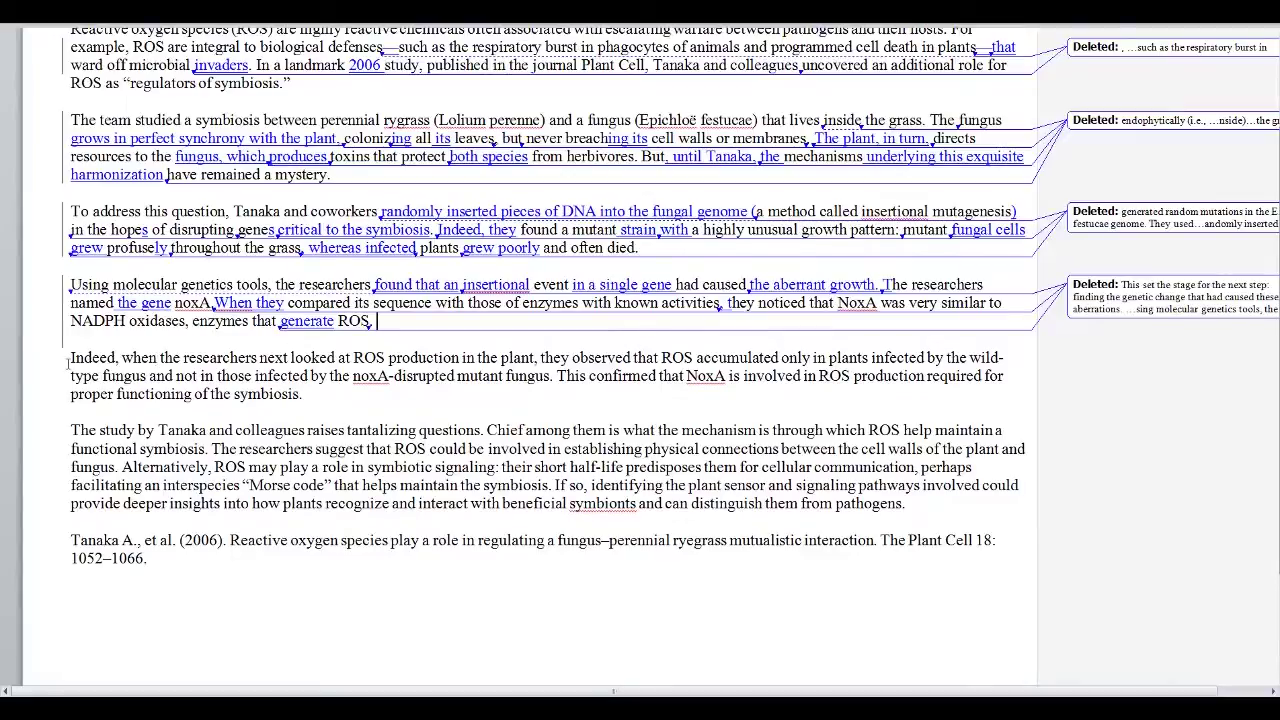
{"action": "left_click_drag", "start_coordinate": [68, 362], "coordinate": [572, 361]}
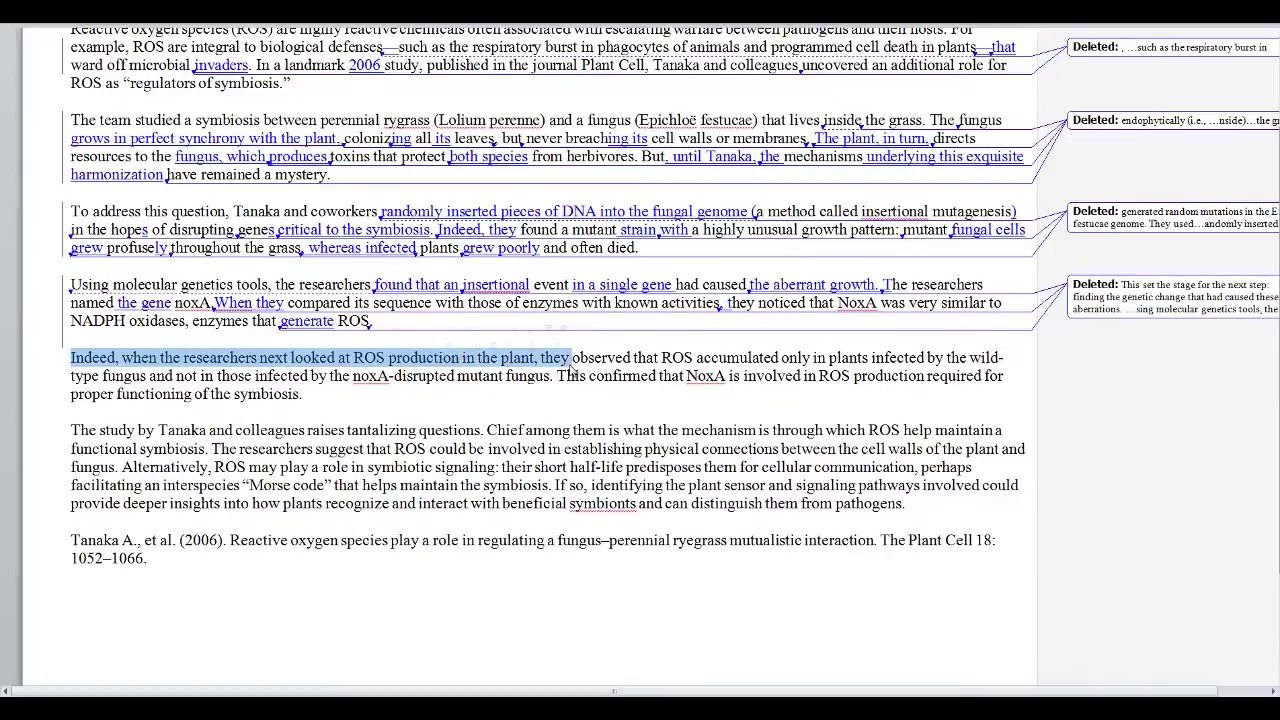
{"action": "key", "text": "Delete"}
{"action": "type", "text": "Further t"}
{"action": "type", "text": "esting reve"}
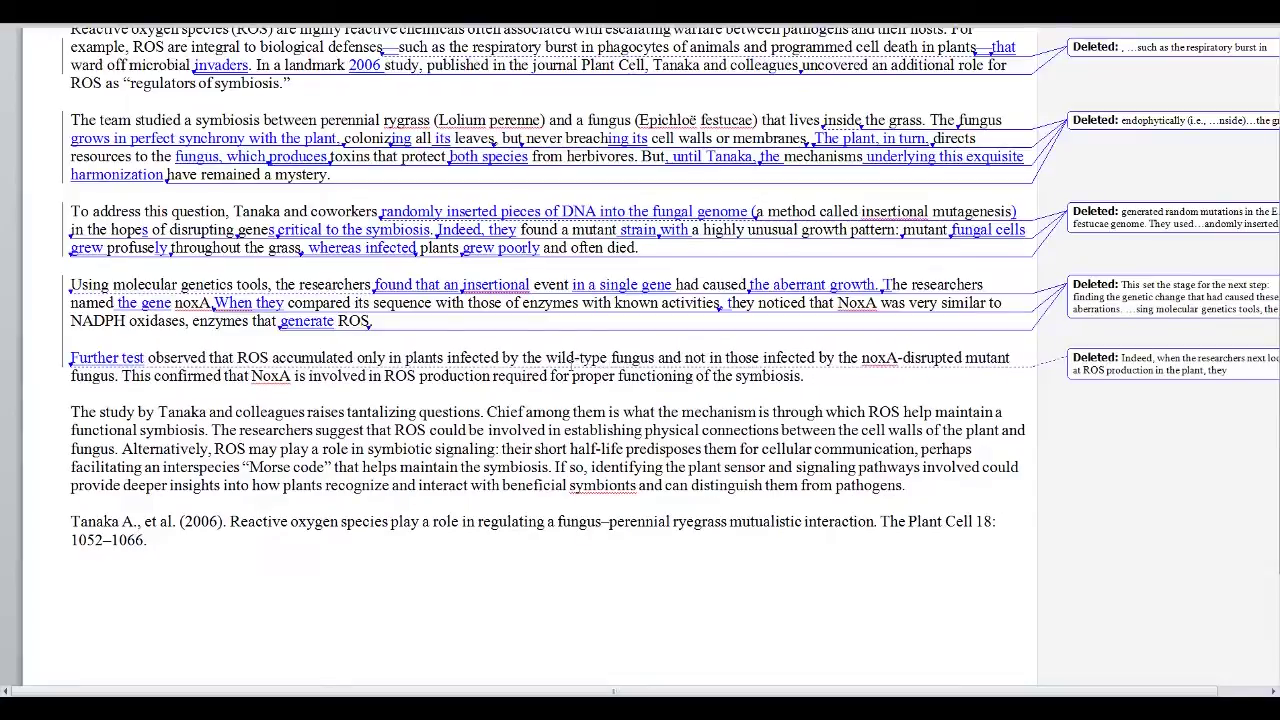
{"action": "type", "text": "d"}
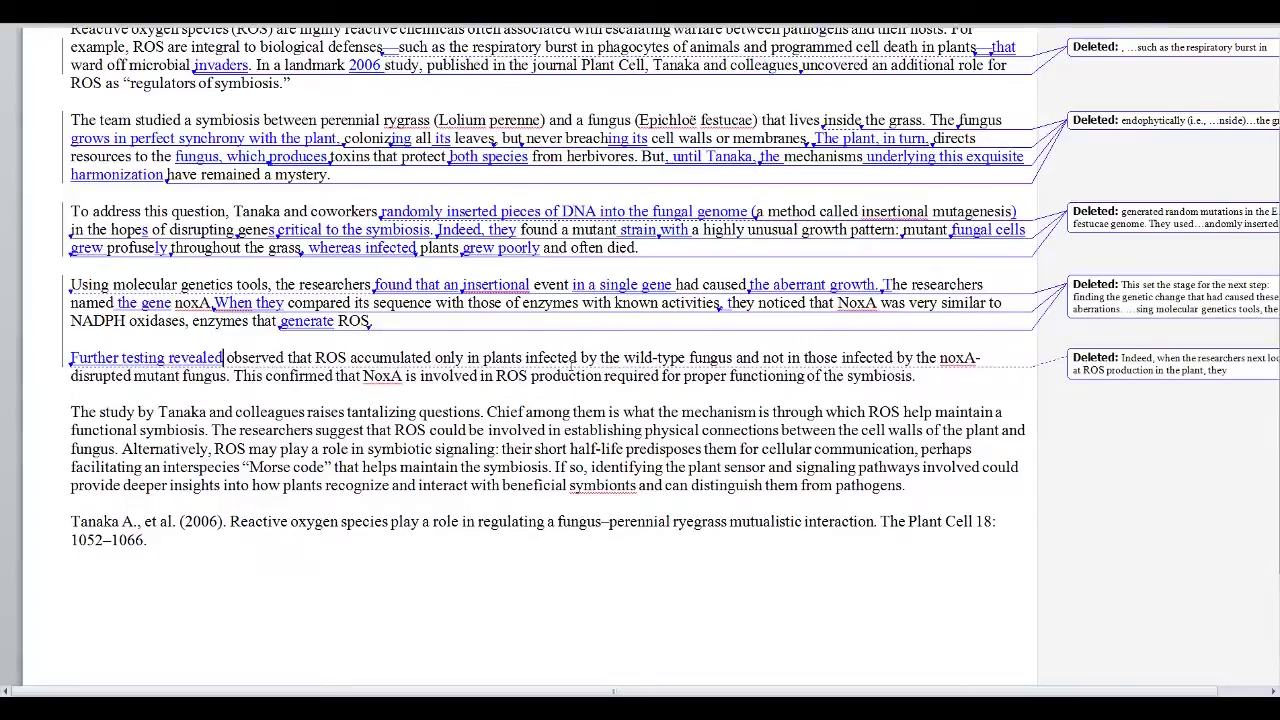
{"action": "double_click", "coordinate": [262, 360]}
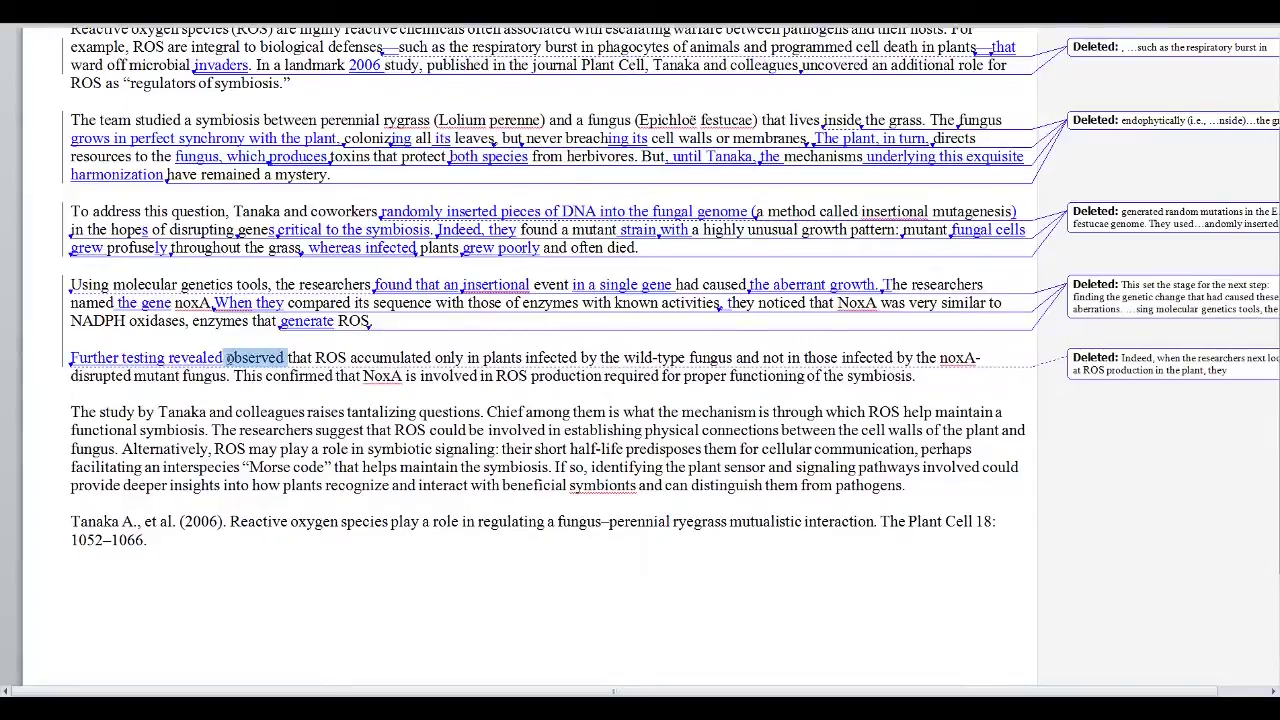
{"action": "key", "text": "Delete"}
Step: Change "accumulated only" to "accumulates" in the "Further testing revealed" sentence
{"action": "left_click", "coordinate": [371, 357]}
{"action": "key", "text": "BackSpace"}
{"action": "type", "text": "s"}
{"action": "left_click_drag", "start_coordinate": [372, 357], "coordinate": [403, 360]}
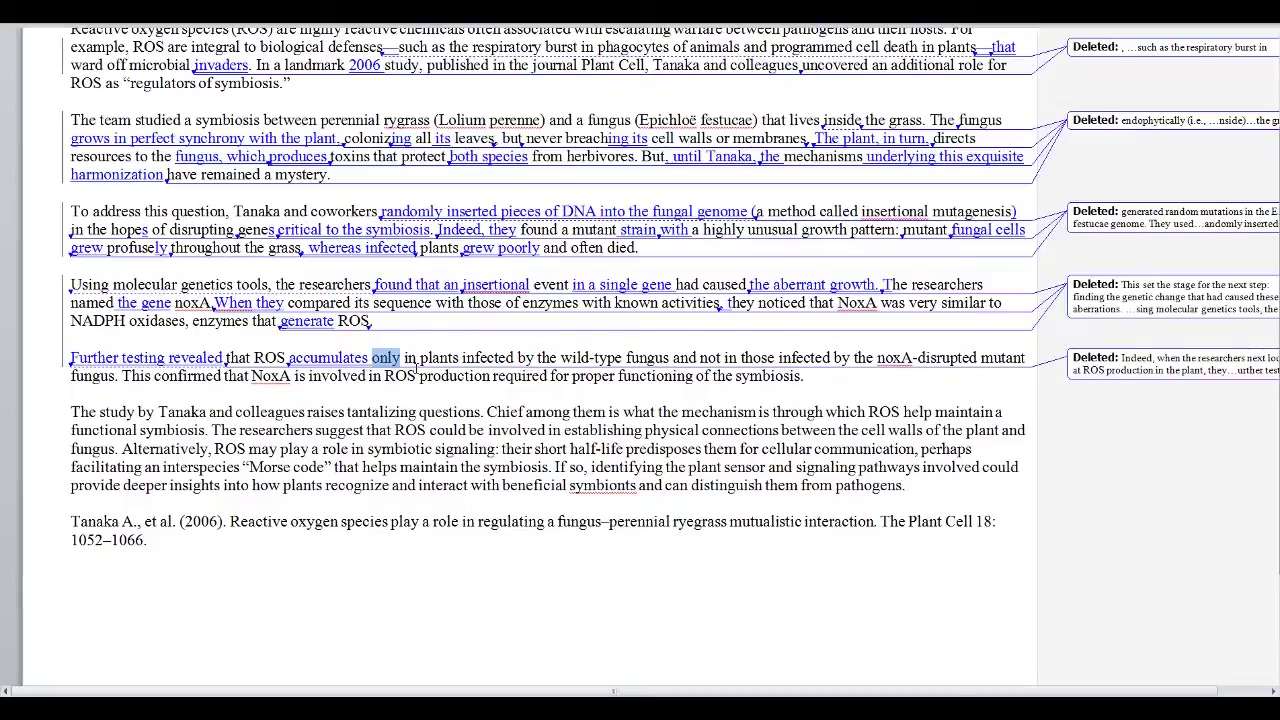
{"action": "key", "text": "Delete"}
Step: Change "and not in those" after "wild-type fungus" to ", but not those"
{"action": "left_click", "coordinate": [640, 357]}
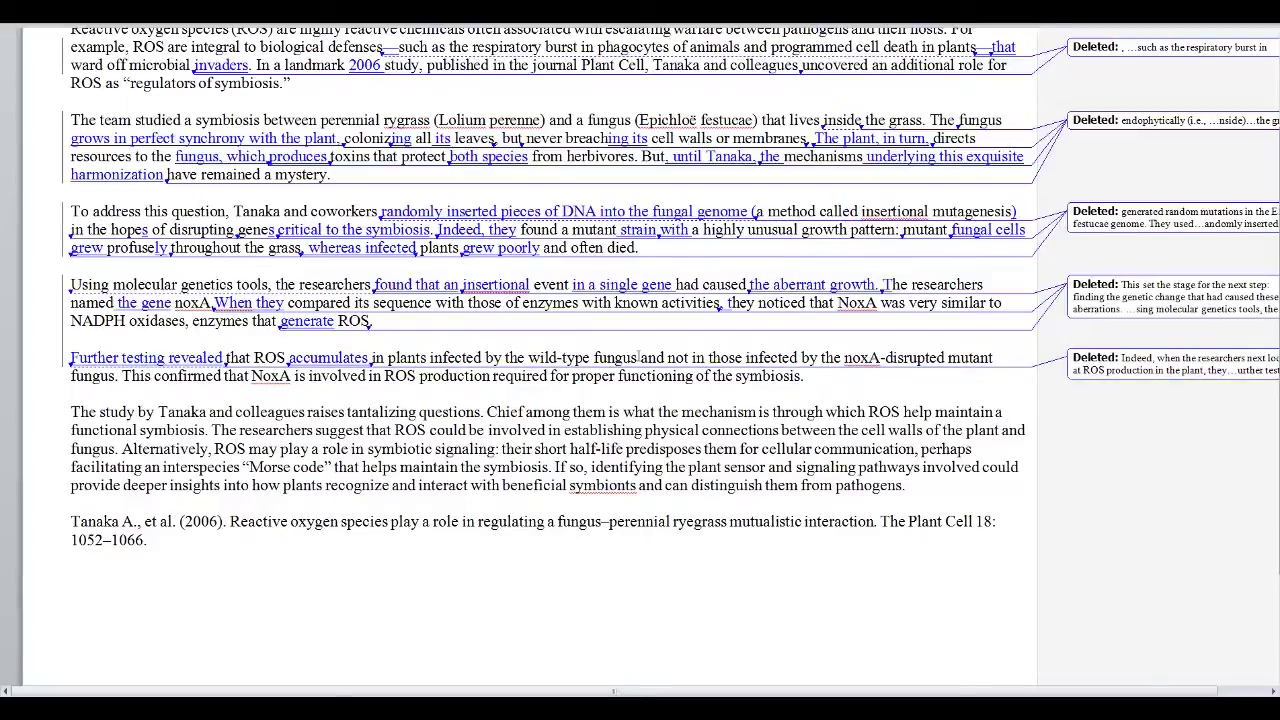
{"action": "type", "text": ", b"}
{"action": "key", "text": "Delete"}
{"action": "key", "text": "Delete"}
{"action": "key", "text": "Delete"}
{"action": "key", "text": "Delete"}
{"action": "type", "text": "ut"}
{"action": "key", "text": "ctrl+Right"}
{"action": "key", "text": "ctrl+Right"}
{"action": "key", "text": "shift+Right"}
{"action": "key", "text": "shift+Right"}
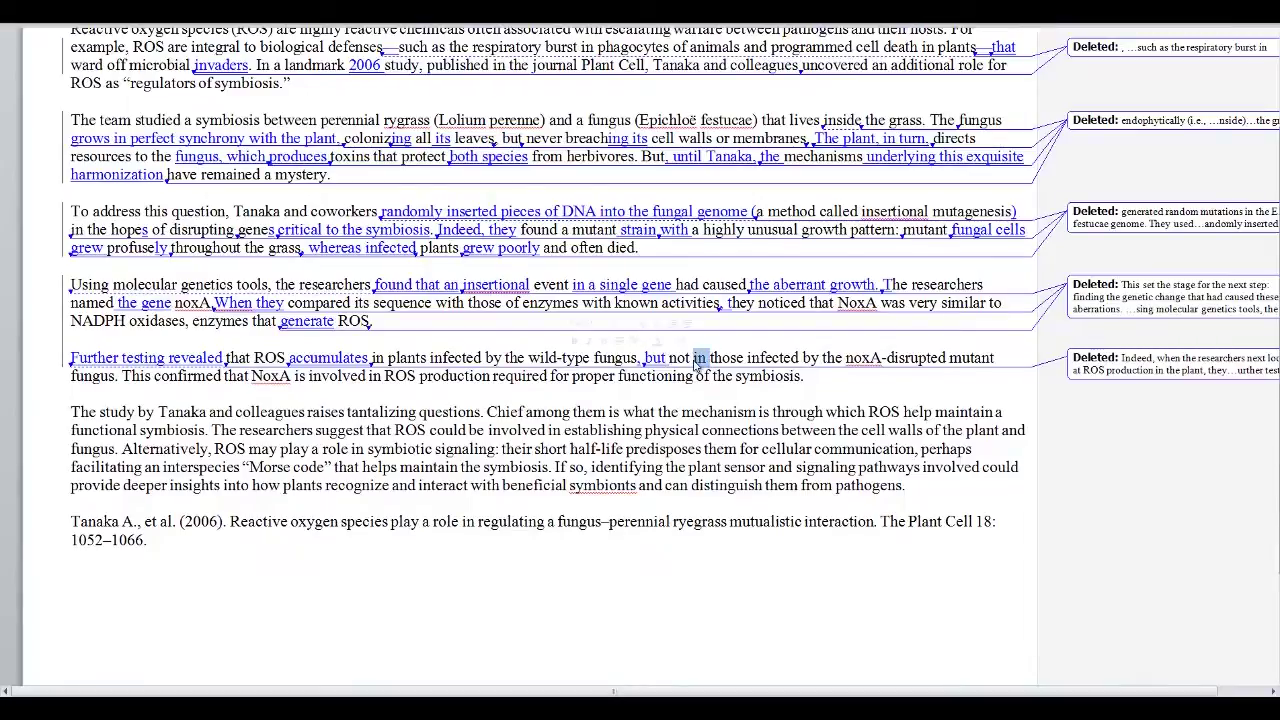
{"action": "key", "text": "Delete"}
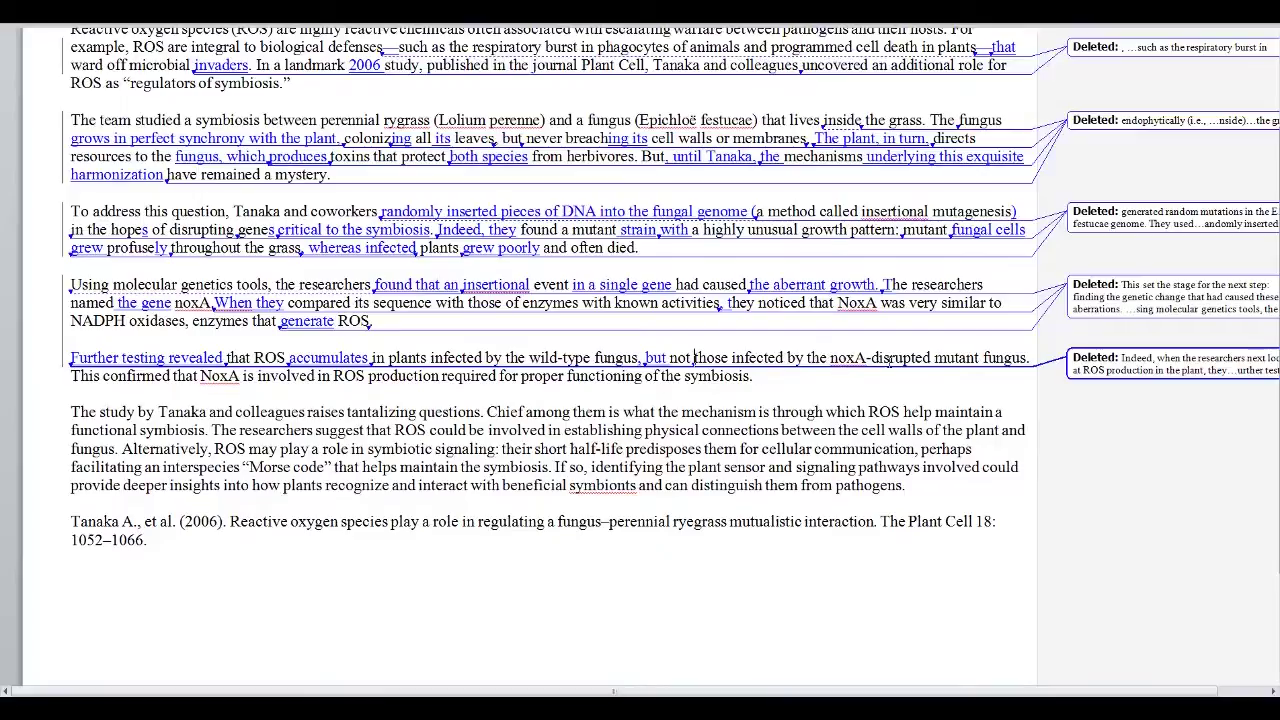
Step: Shorten "noxA-disrupted mutant fungus" at the sentence's end to "noxA mutants"
{"action": "left_click", "coordinate": [871, 358]}
{"action": "key", "text": "BackSpace"}
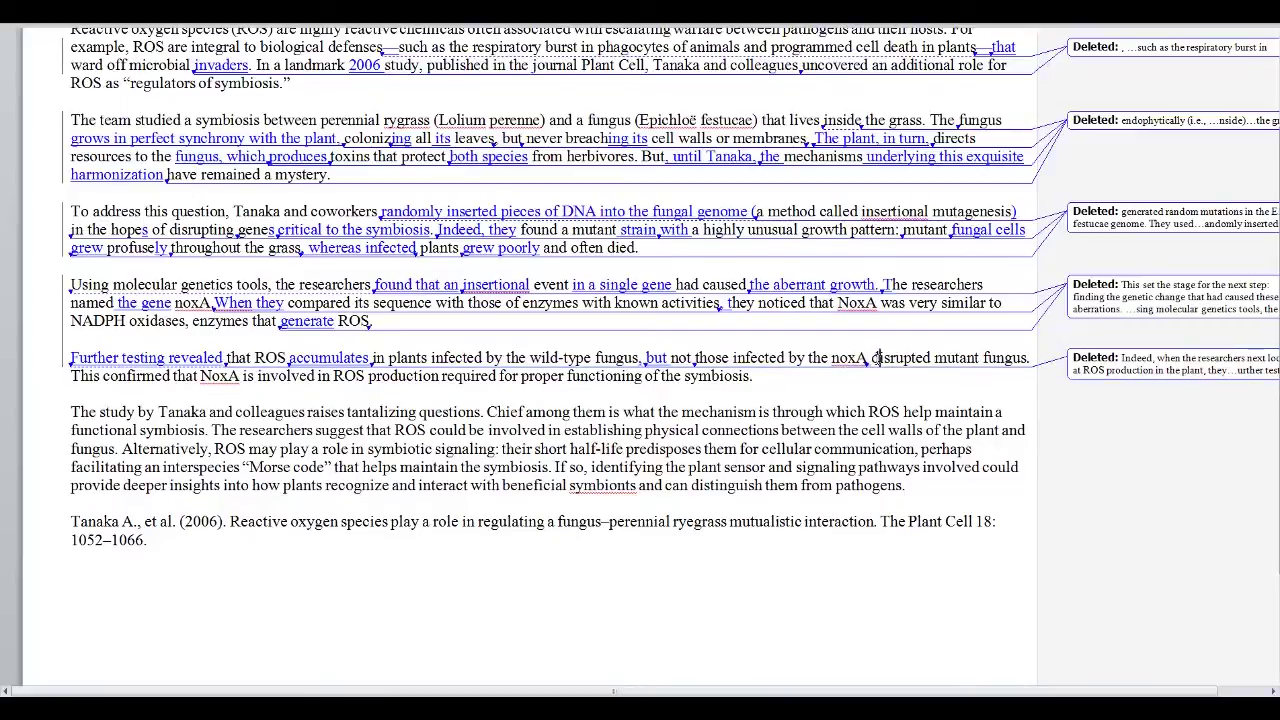
{"action": "left_click_drag", "start_coordinate": [873, 358], "coordinate": [1012, 360]}
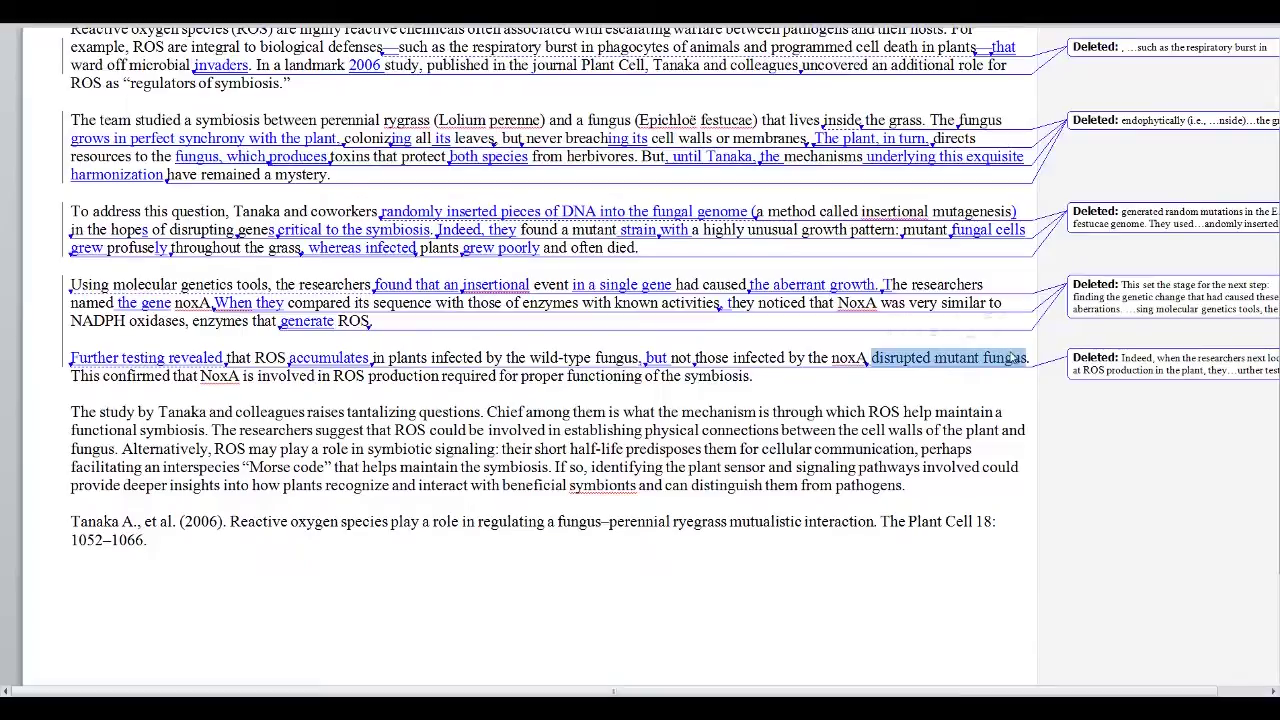
{"action": "type", "text": "mutants"}
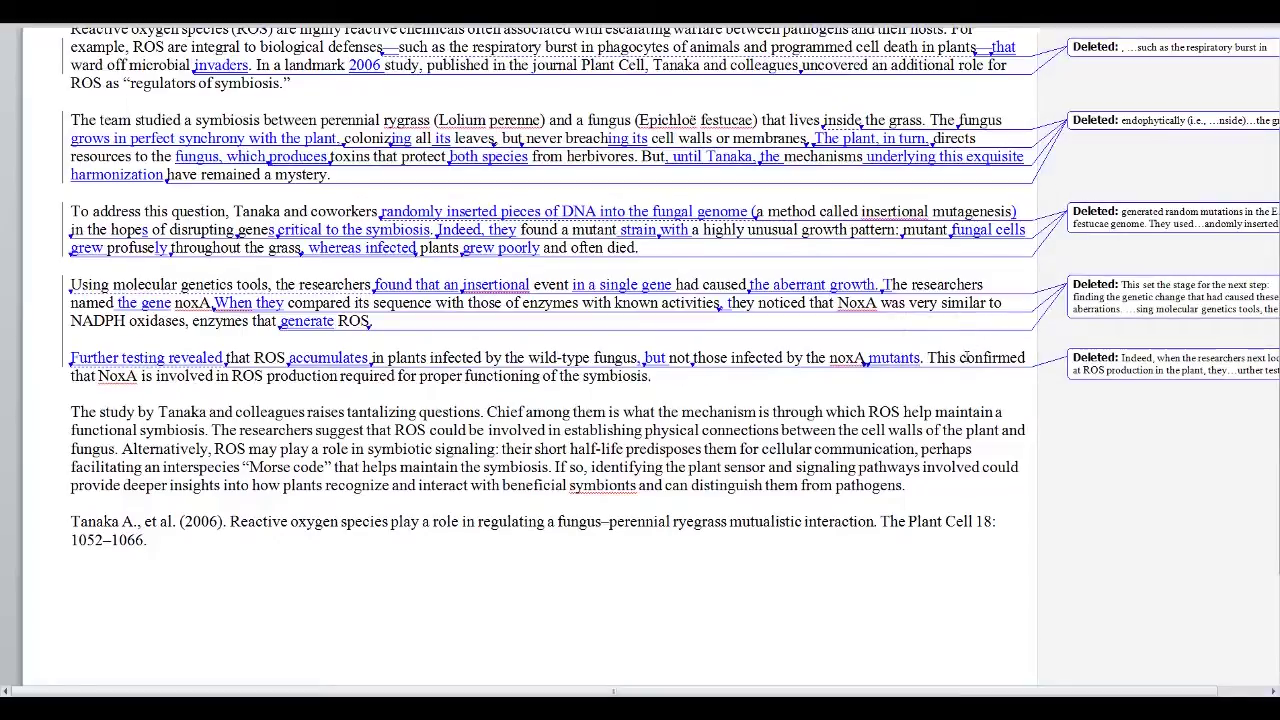
Step: Replace "This confirmed that" after "noxA mutants" with "The scientists concluded that"
{"action": "left_click_drag", "start_coordinate": [941, 360], "coordinate": [957, 360]}
{"action": "type", "text": "e scietn"}
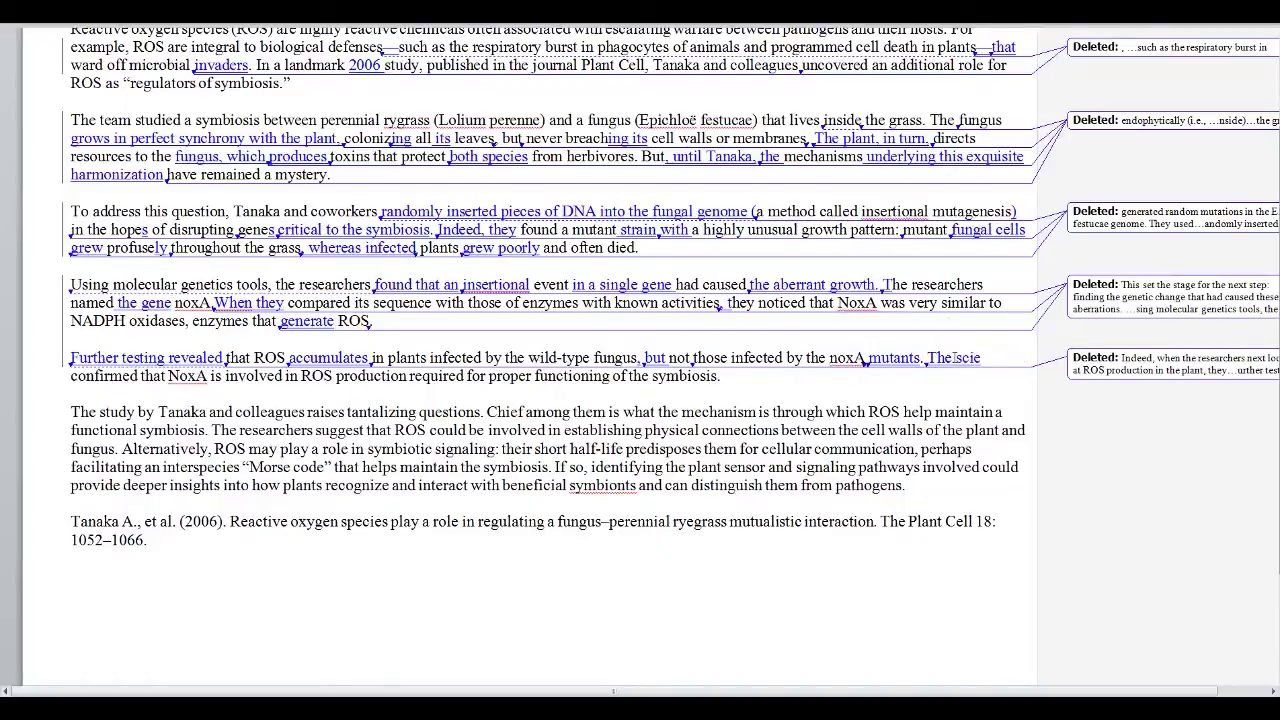
{"action": "key", "text": "BackSpace"}
{"action": "key", "text": "BackSpace"}
{"action": "type", "text": "ntists"}
{"action": "type", "text": " concluded"}
{"action": "type", "text": " that"}
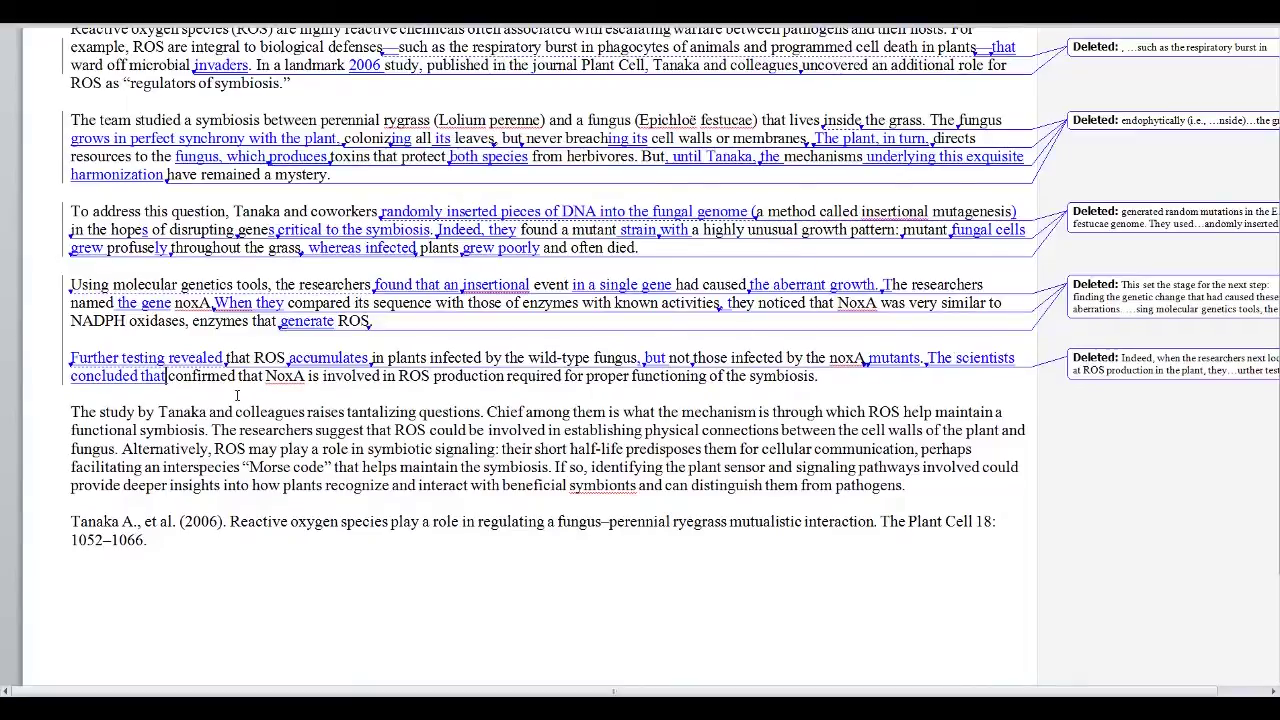
{"action": "left_click_drag", "start_coordinate": [236, 376], "coordinate": [170, 374]}
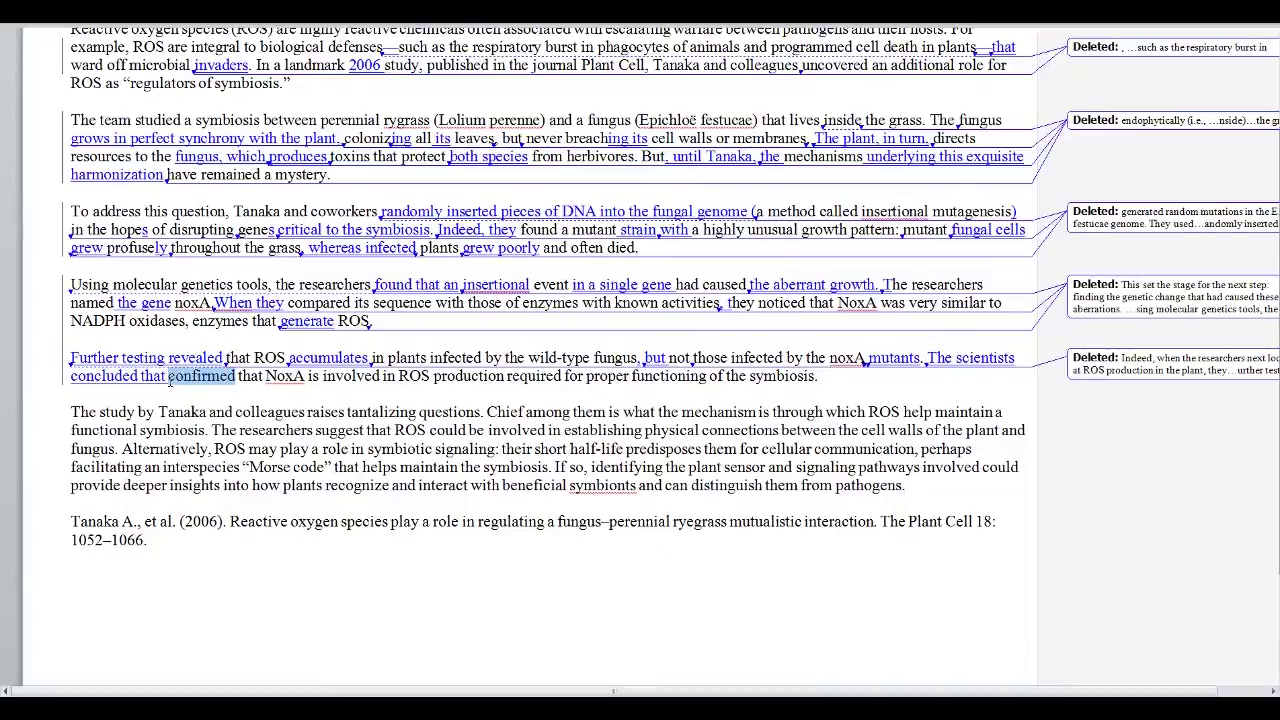
{"action": "left_click_drag", "start_coordinate": [264, 376], "coordinate": [189, 380]}
{"action": "key", "text": "Delete"}
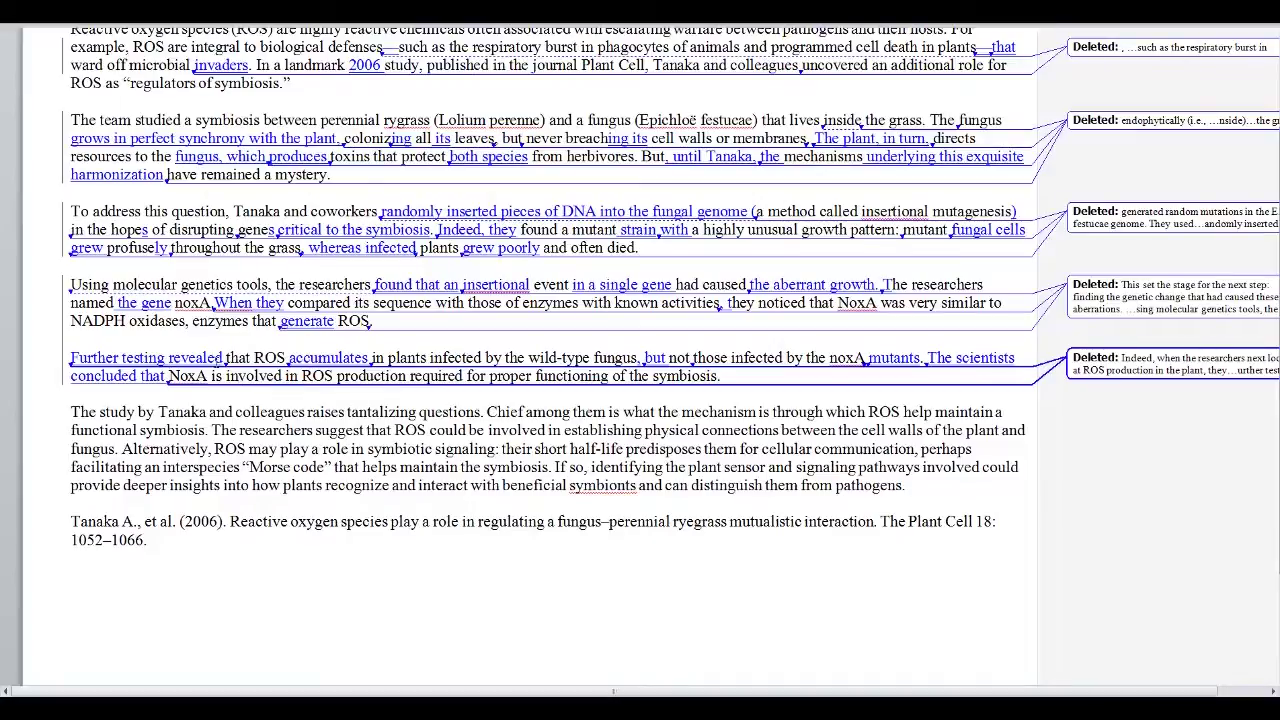
Step: Reword the conclusion about NoxA and ROS production so that it reads "ROS is a critical player in the symbiosis"
{"action": "left_click_drag", "start_coordinate": [169, 376], "coordinate": [300, 376]}
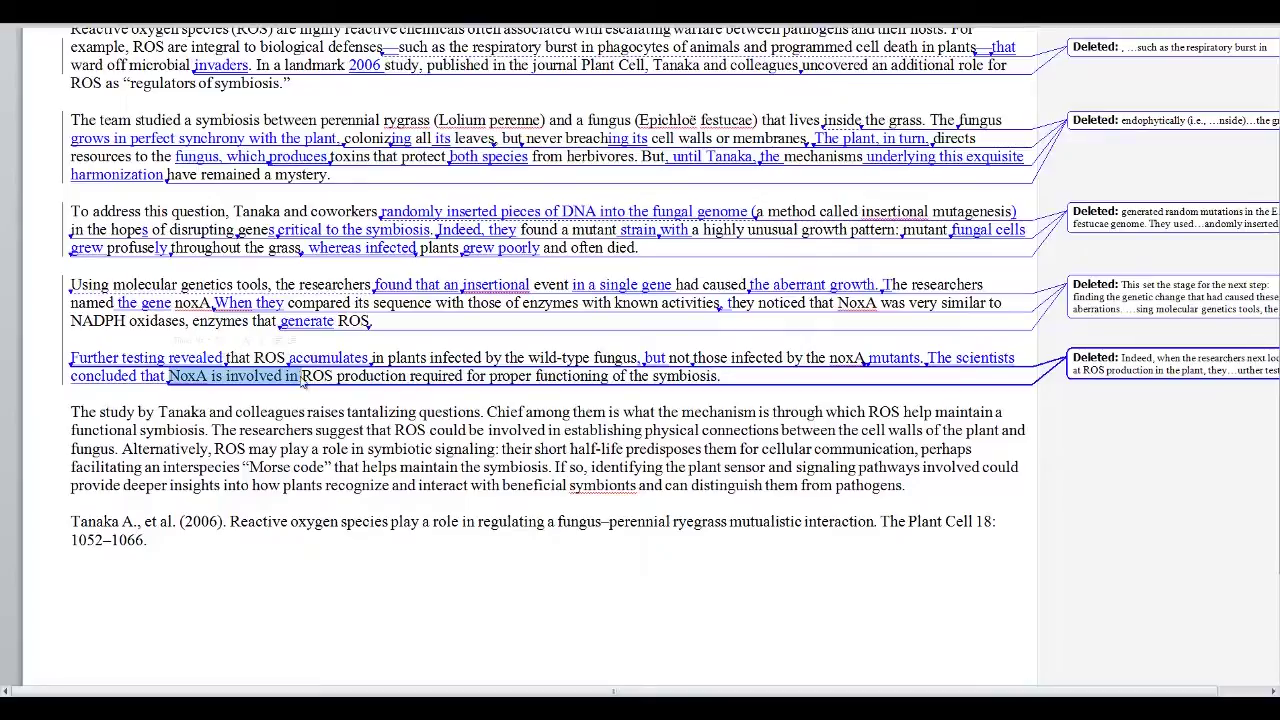
{"action": "key", "text": "Delete"}
{"action": "left_click_drag", "start_coordinate": [203, 376], "coordinate": [518, 376]}
{"action": "key", "text": "Delete"}
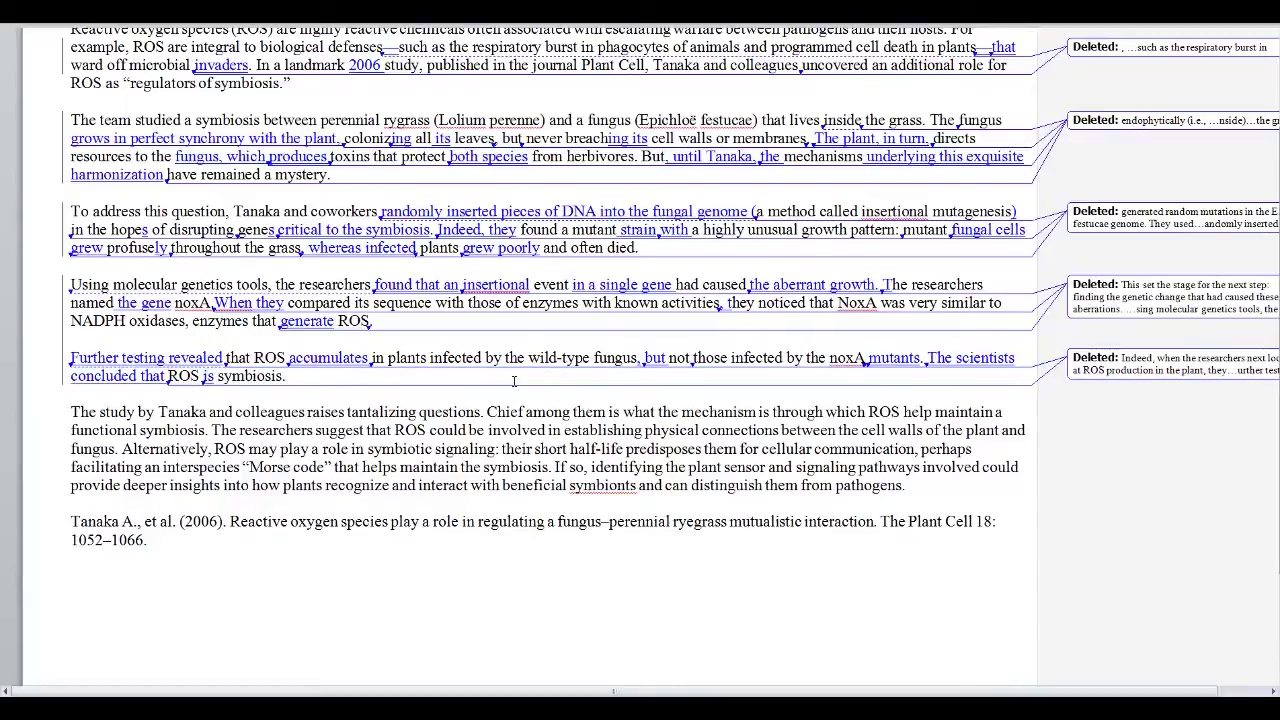
{"action": "type", "text": "is the"}
{"action": "key", "text": "BackSpace"}
{"action": "key", "text": "BackSpace"}
{"action": "key", "text": "BackSpace"}
{"action": "key", "text": "BackSpace"}
{"action": "type", "text": "a critical "}
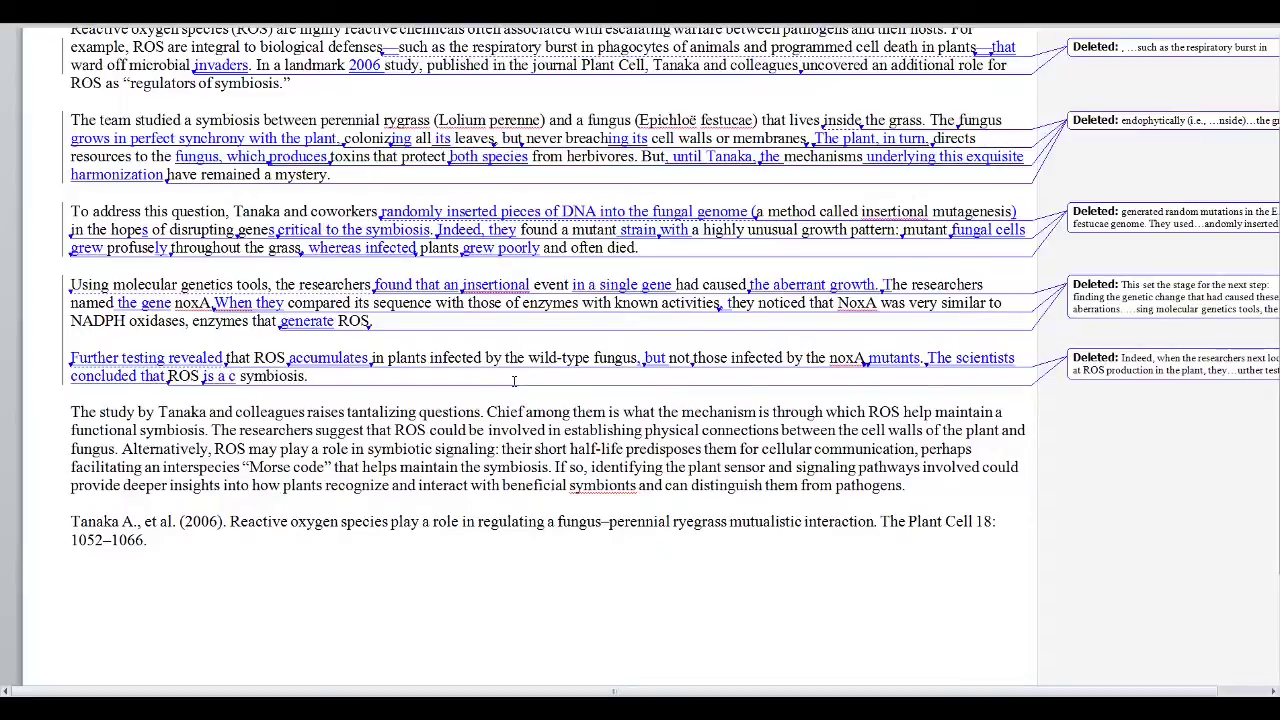
{"action": "type", "text": "play"}
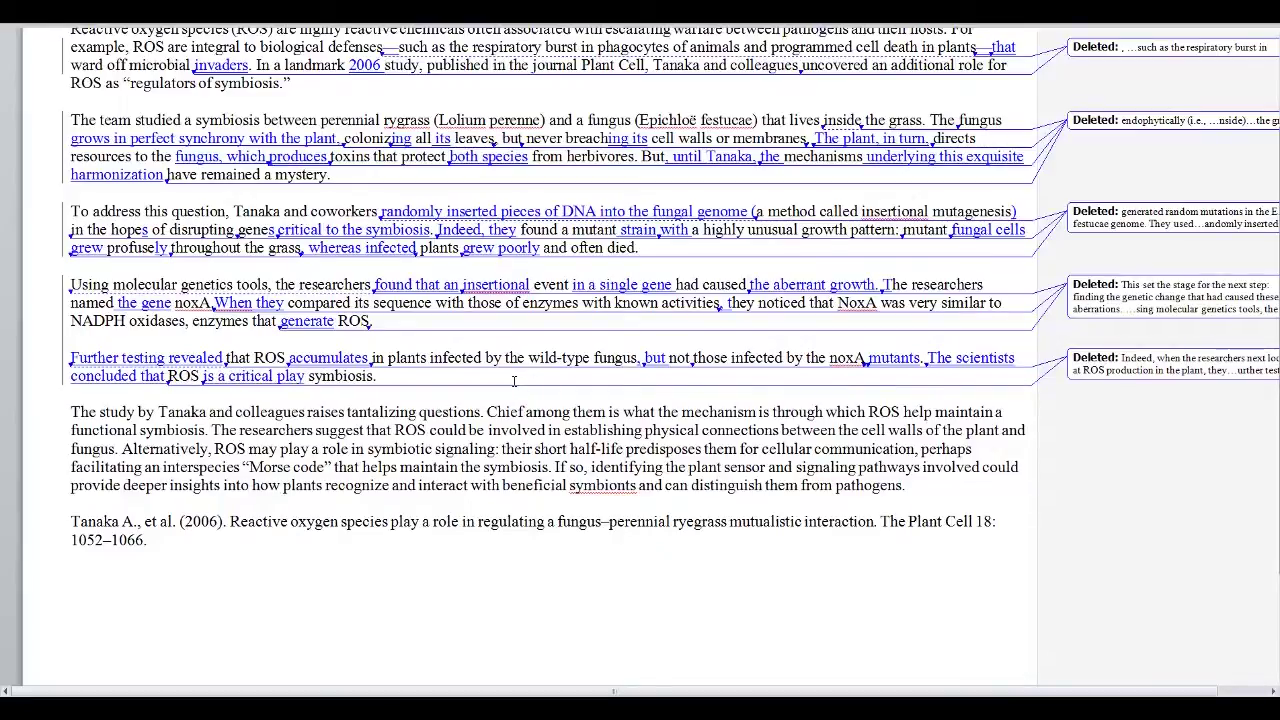
{"action": "type", "text": "er in the"}
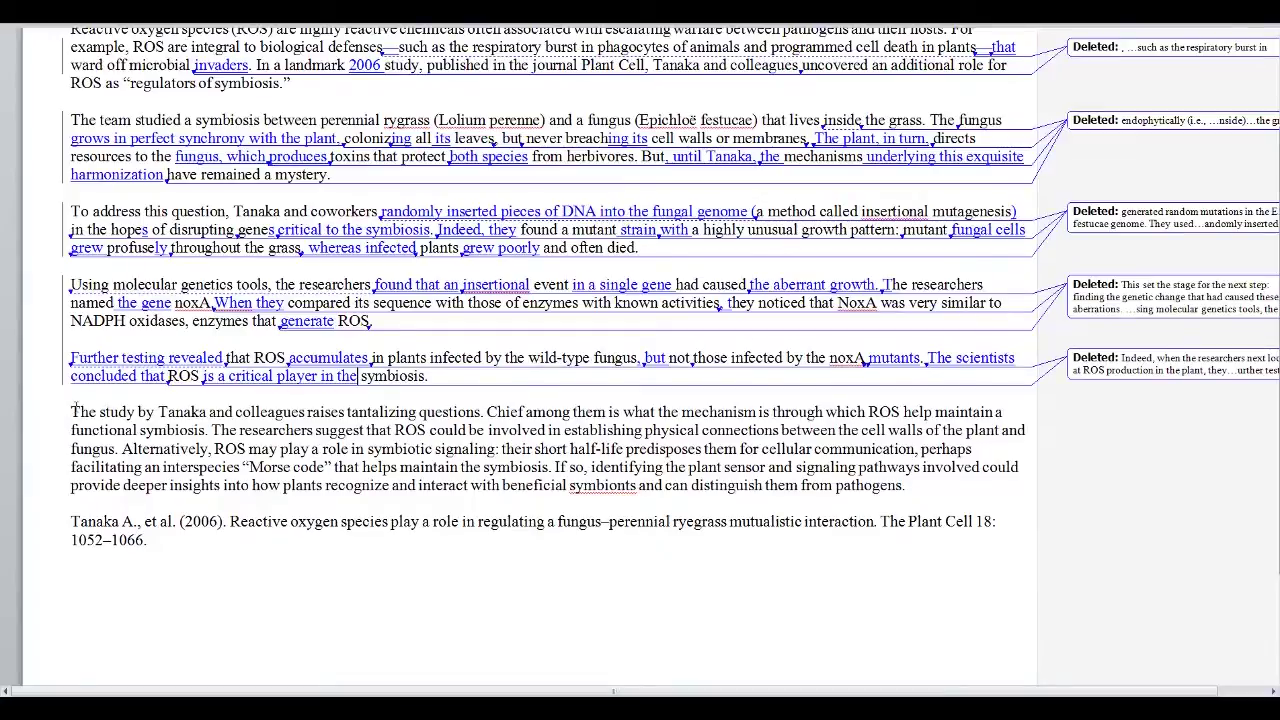
Step: Replace the final paragraph's first two sentences, through "functional symbiosis", with "How ROS enables symbiosis remains an open question"
{"action": "left_click_drag", "start_coordinate": [72, 411], "coordinate": [204, 430]}
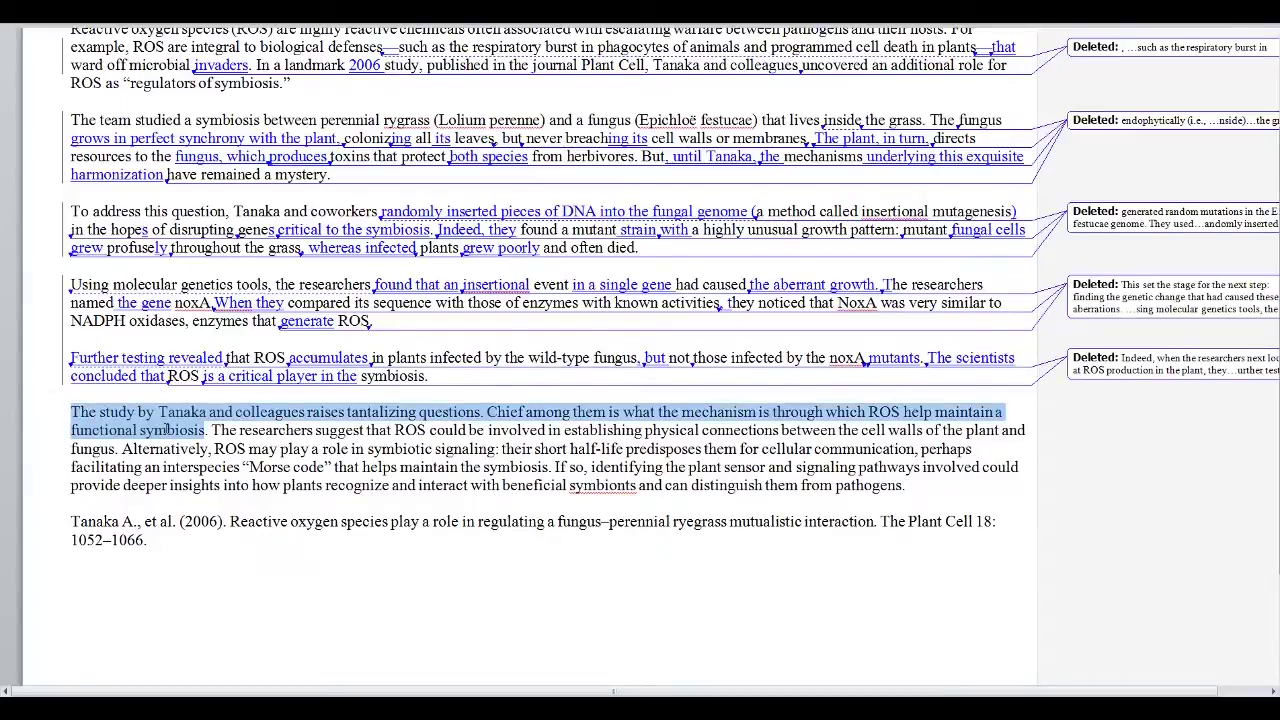
{"action": "type", "text": "How ROS enab"}
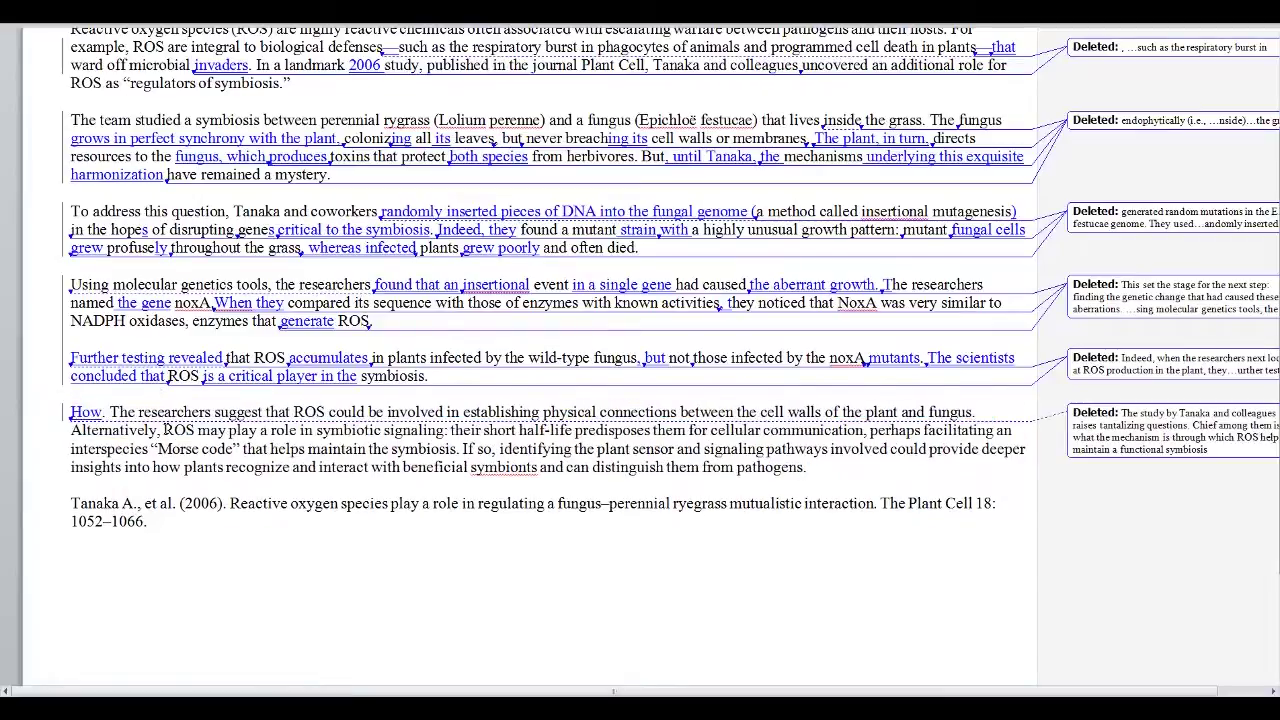
{"action": "type", "text": "les symbios"}
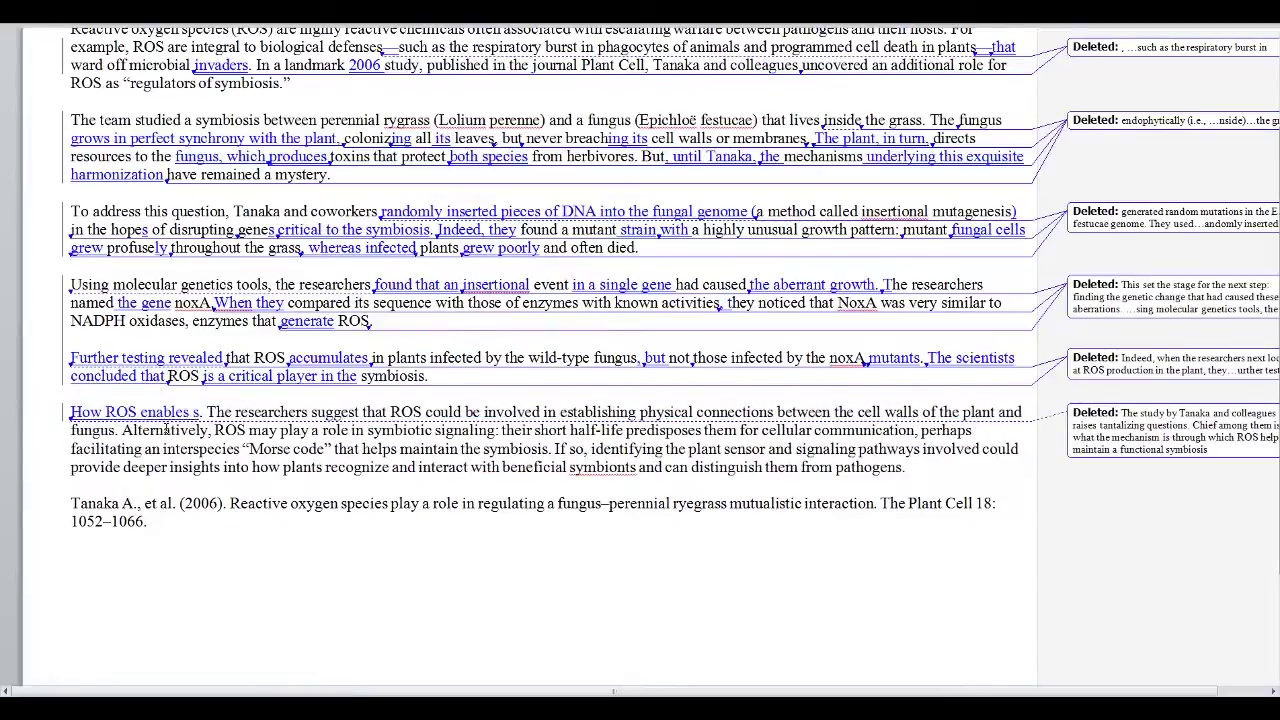
{"action": "type", "text": "is remains "}
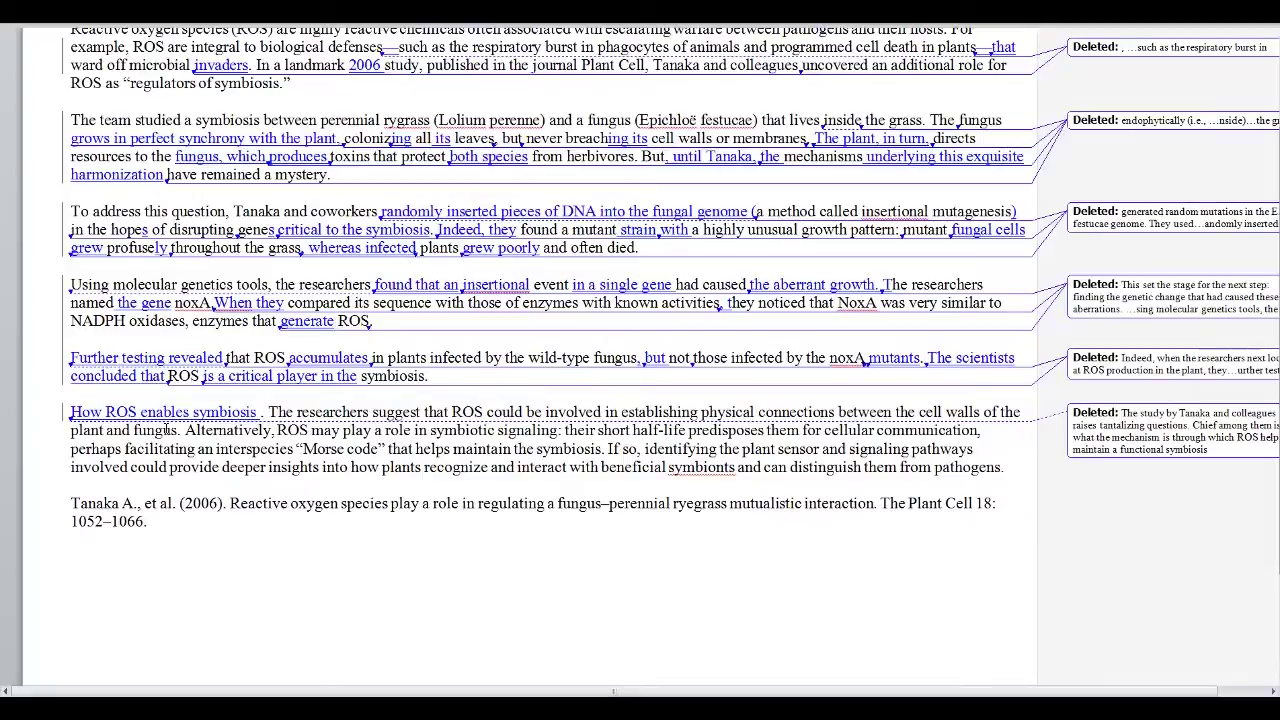
{"action": "type", "text": "an open question"}
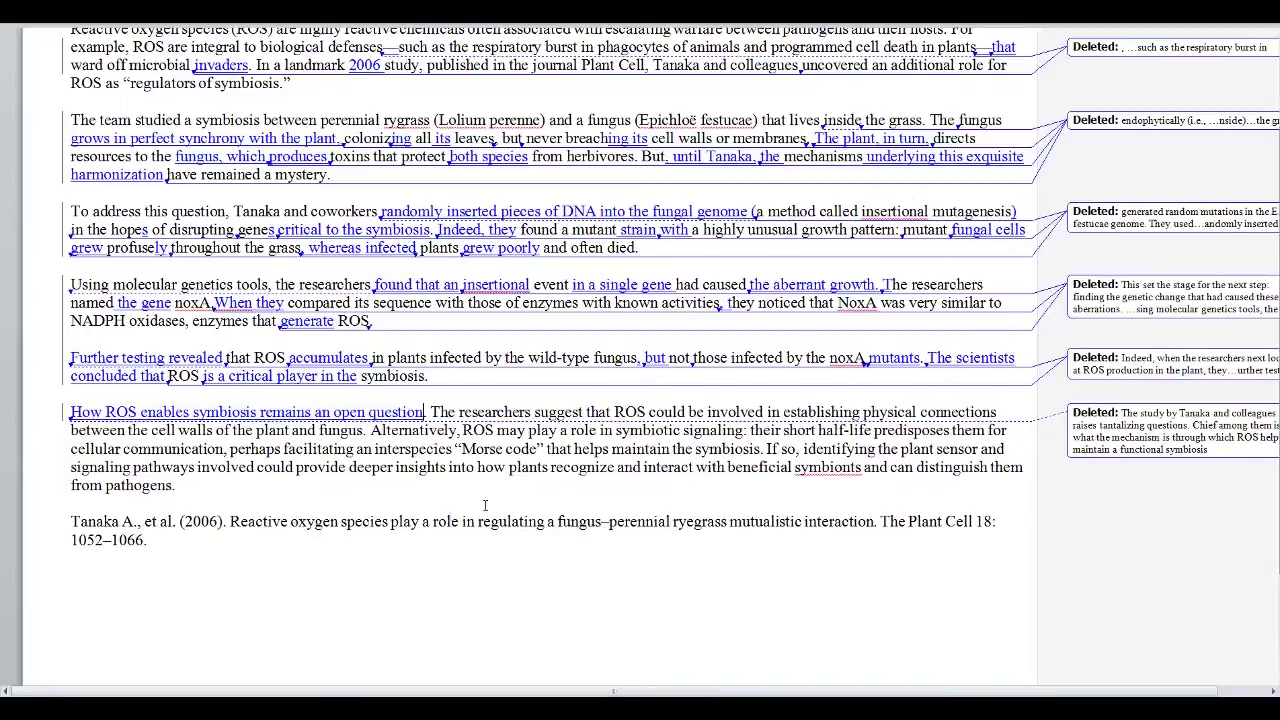
Step: Change "The researchers suggest" to the lead author's surname plus "'s team speculated", and change "could" after "ROS" to "may"
{"action": "left_click_drag", "start_coordinate": [431, 411], "coordinate": [532, 412]}
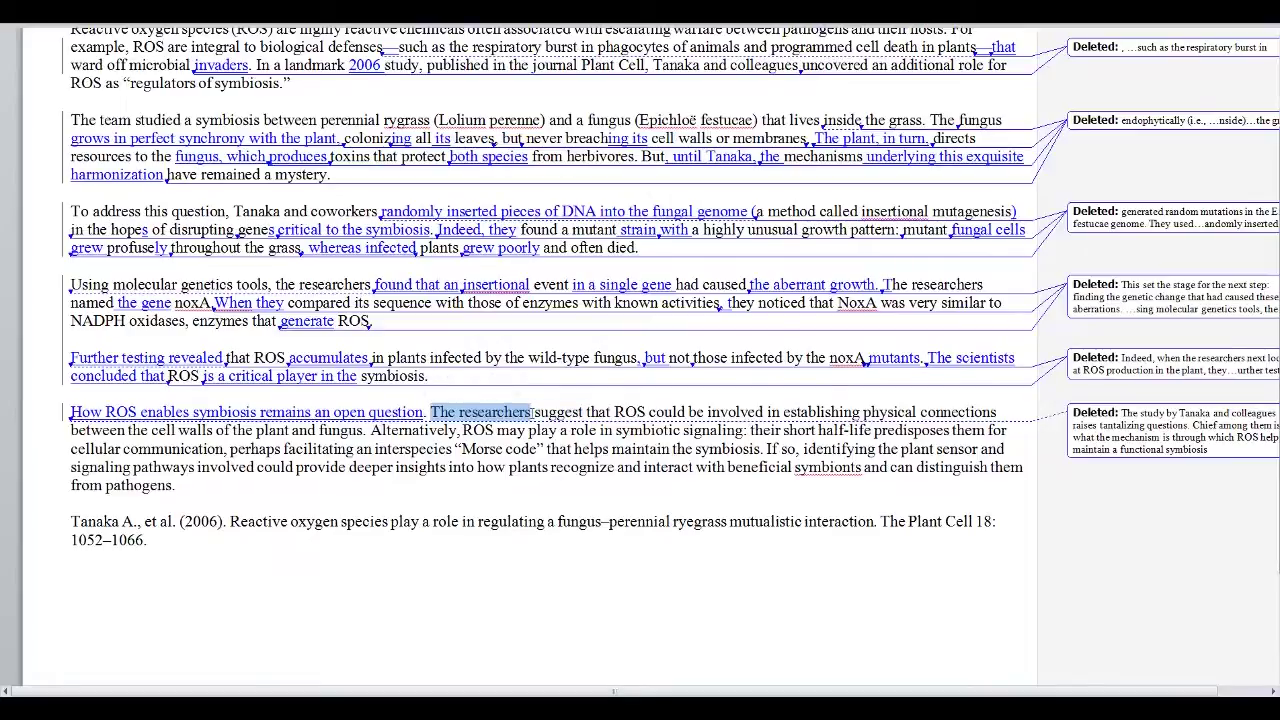
{"action": "type", "text": "Tanaka"}
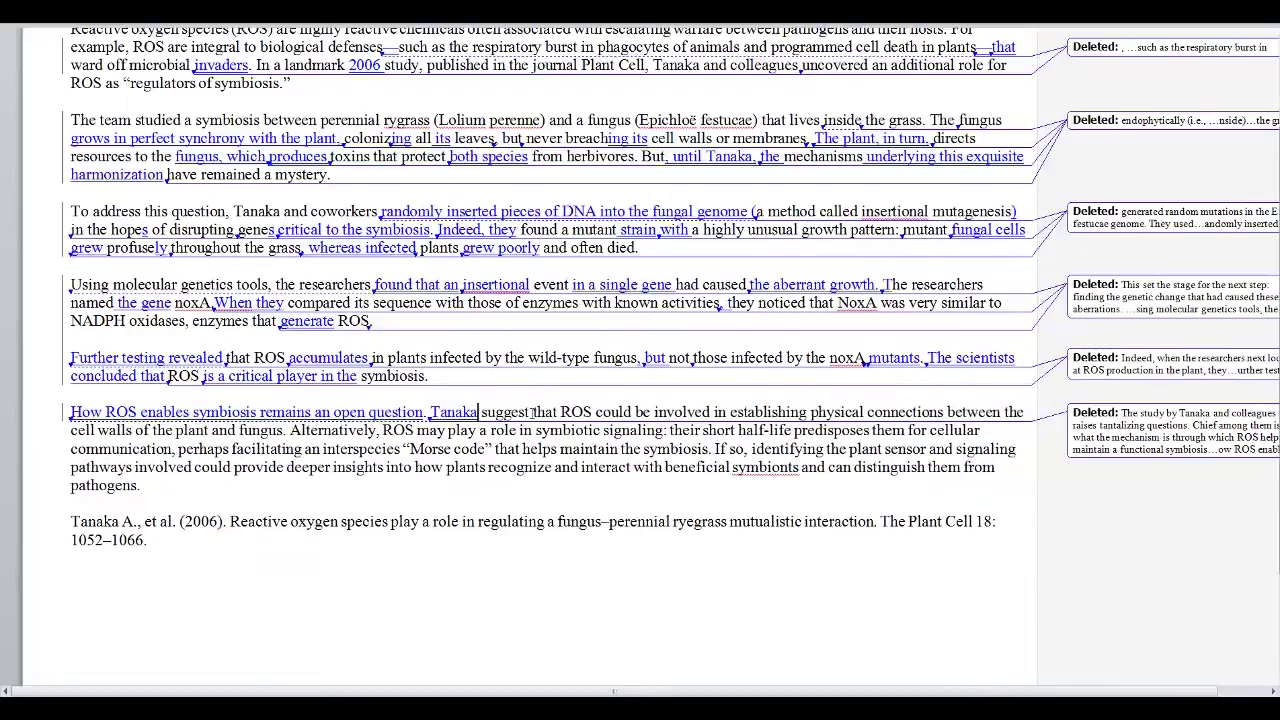
{"action": "type", "text": "'s team"}
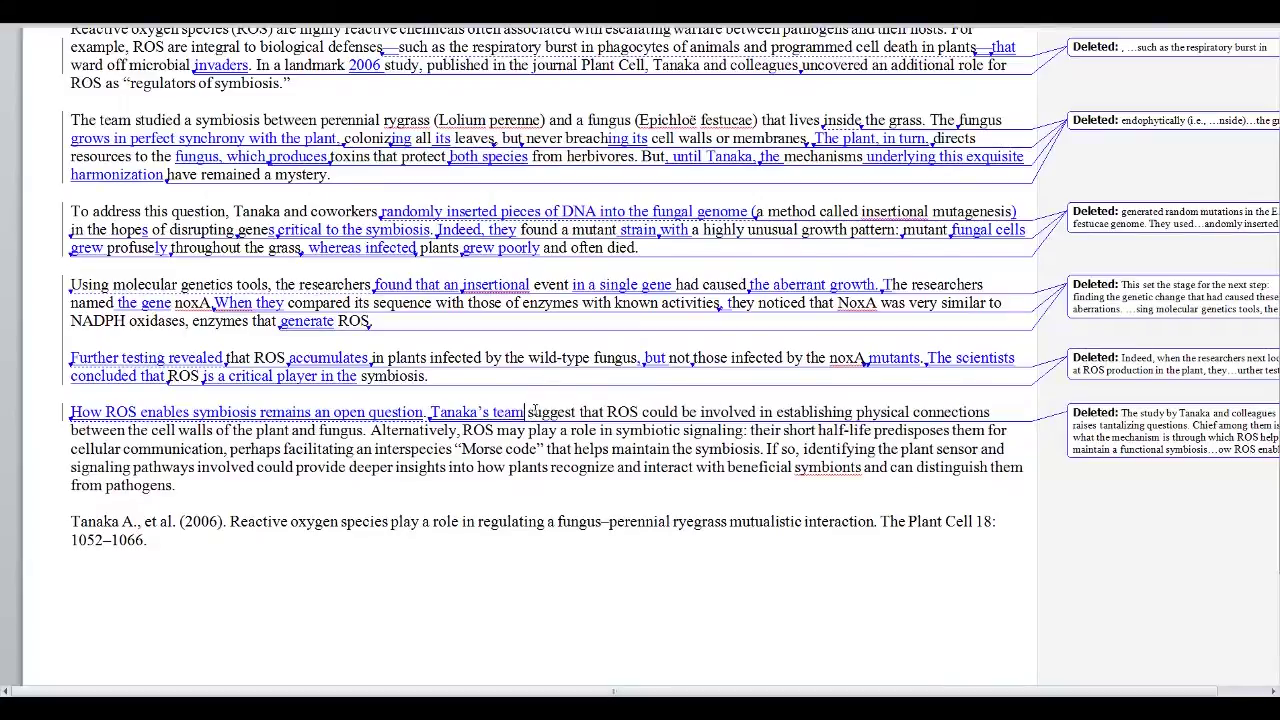
{"action": "left_click_drag", "start_coordinate": [528, 412], "coordinate": [578, 418]}
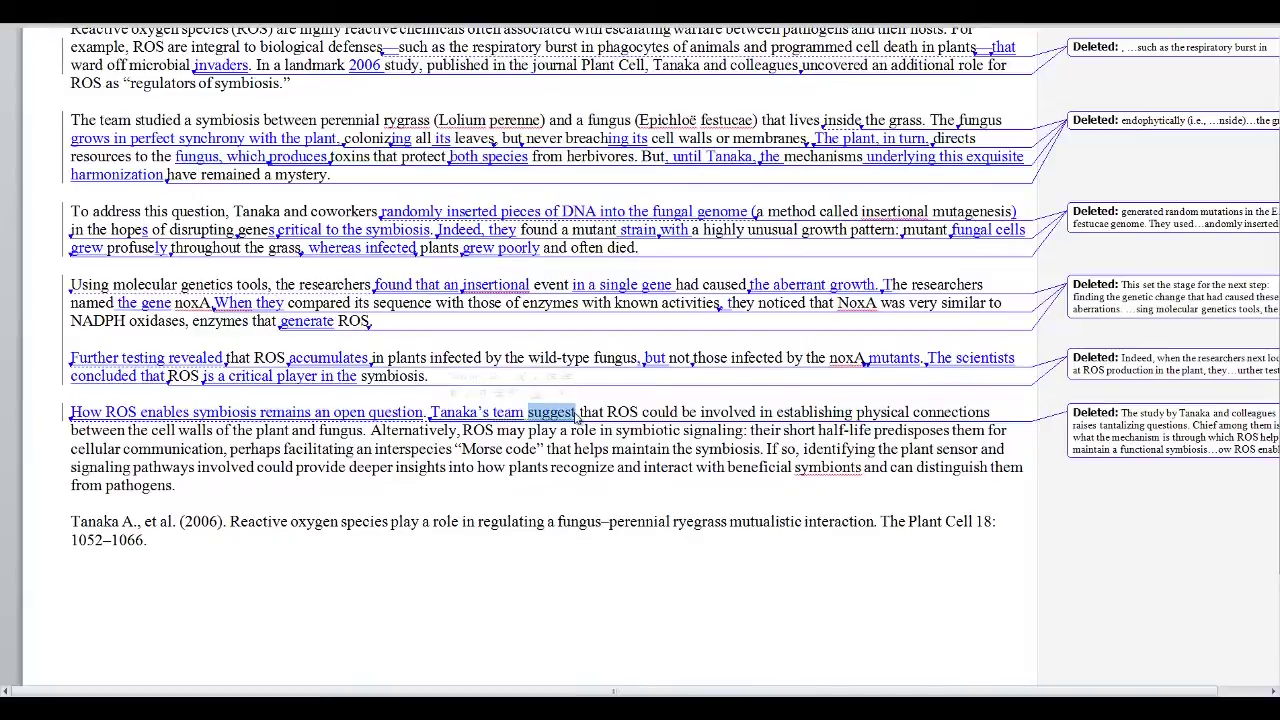
{"action": "type", "text": "speculate"}
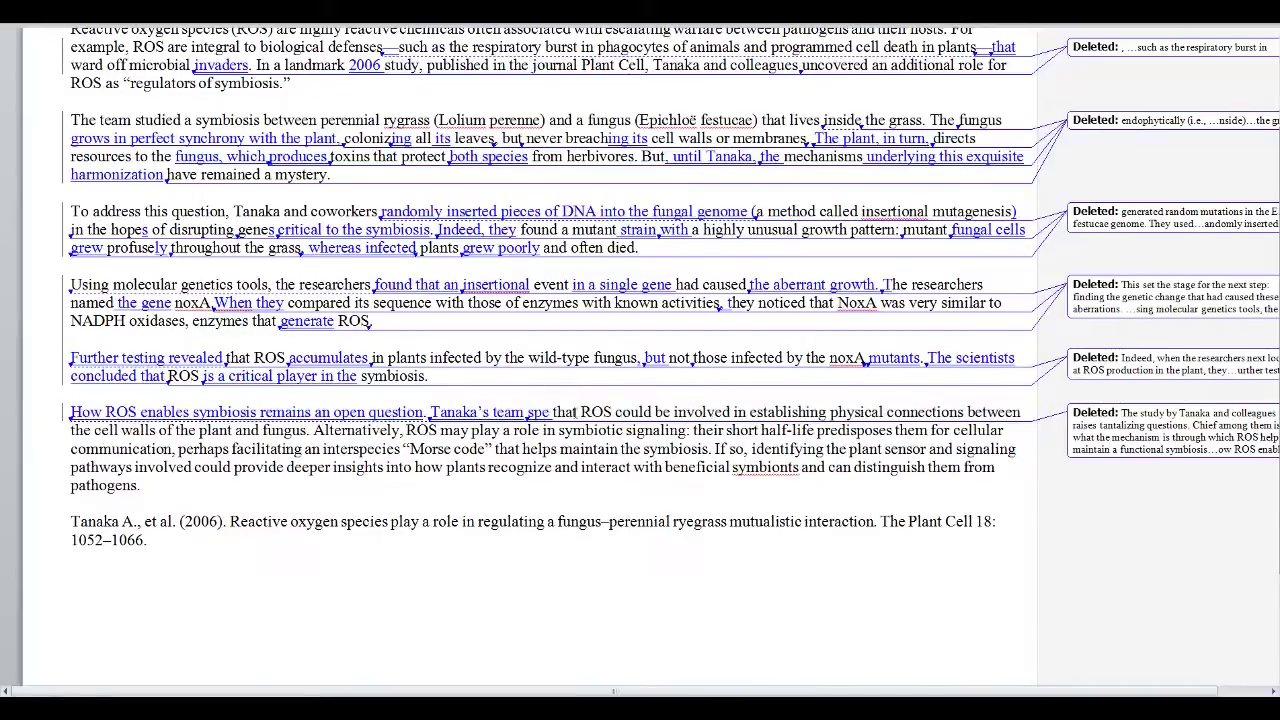
{"action": "type", "text": "d"}
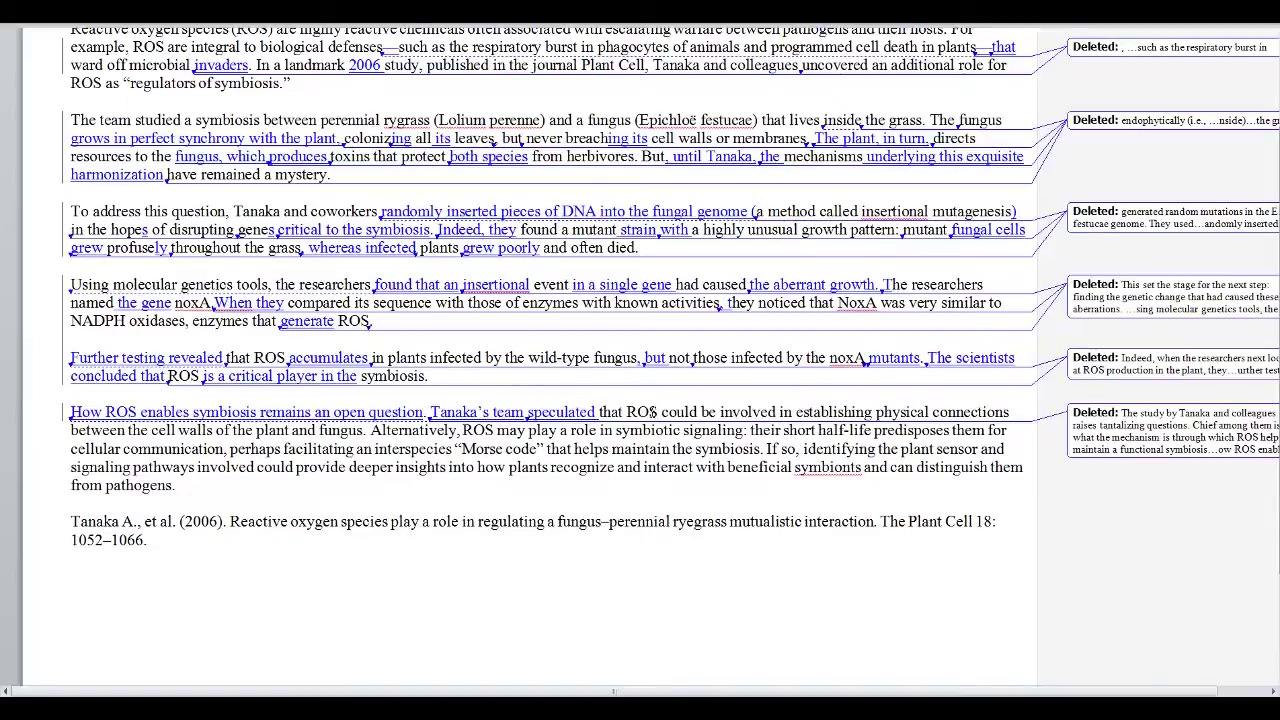
{"action": "left_click_drag", "start_coordinate": [661, 412], "coordinate": [700, 412]}
{"action": "type", "text": "may"}
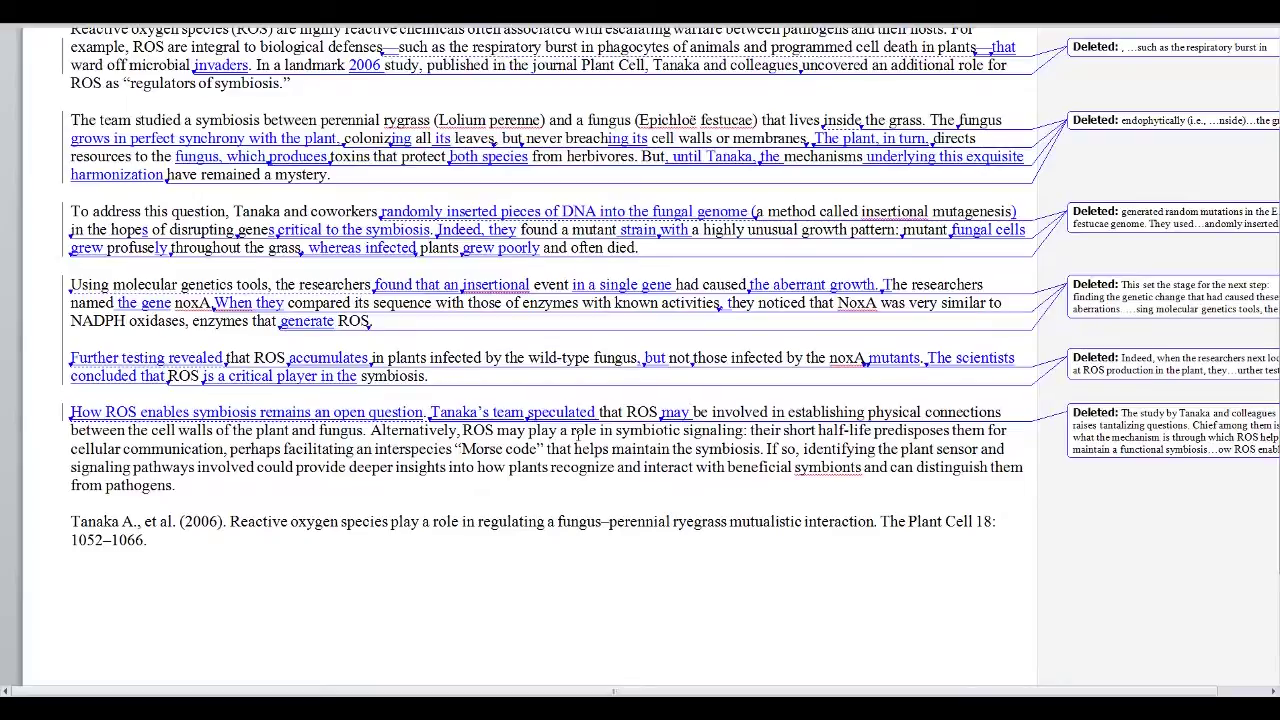
Step: Replace "predisposes them for cellular communication, perhaps facilitating" after "their short half-life" with "makes them perfect candidates for"
{"action": "left_click", "coordinate": [745, 430]}
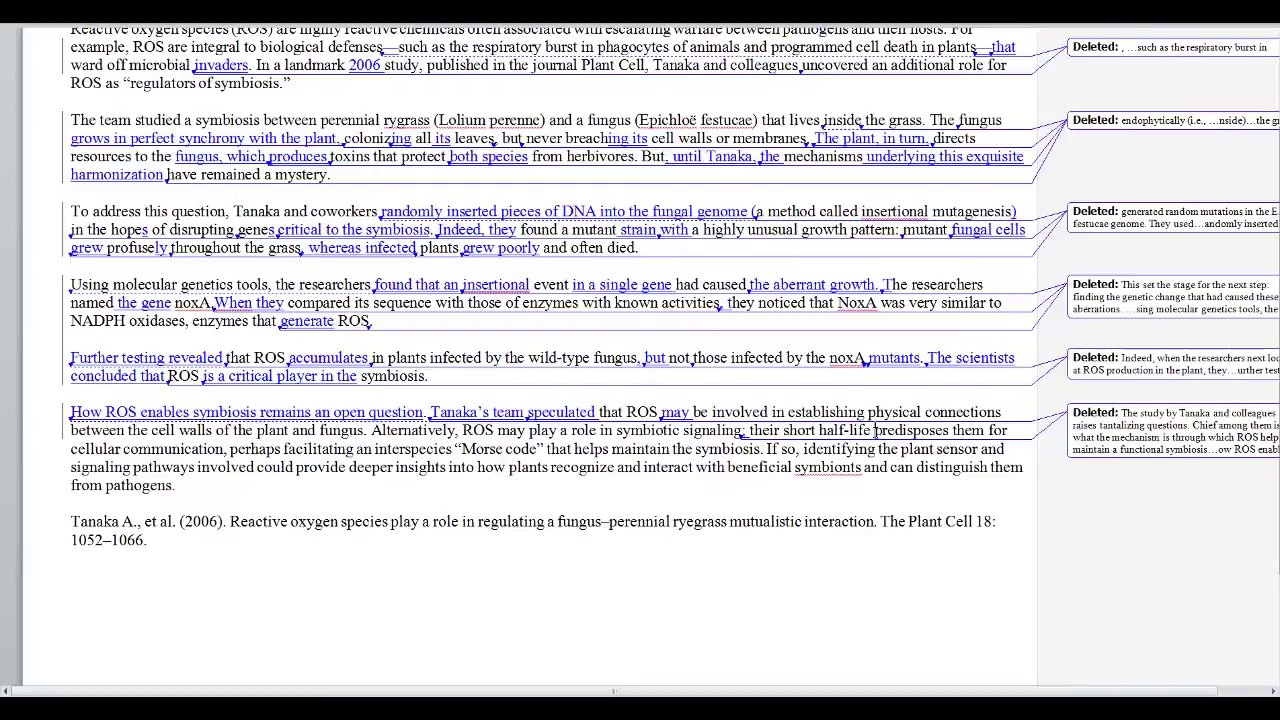
{"action": "left_click_drag", "start_coordinate": [876, 430], "coordinate": [346, 450]}
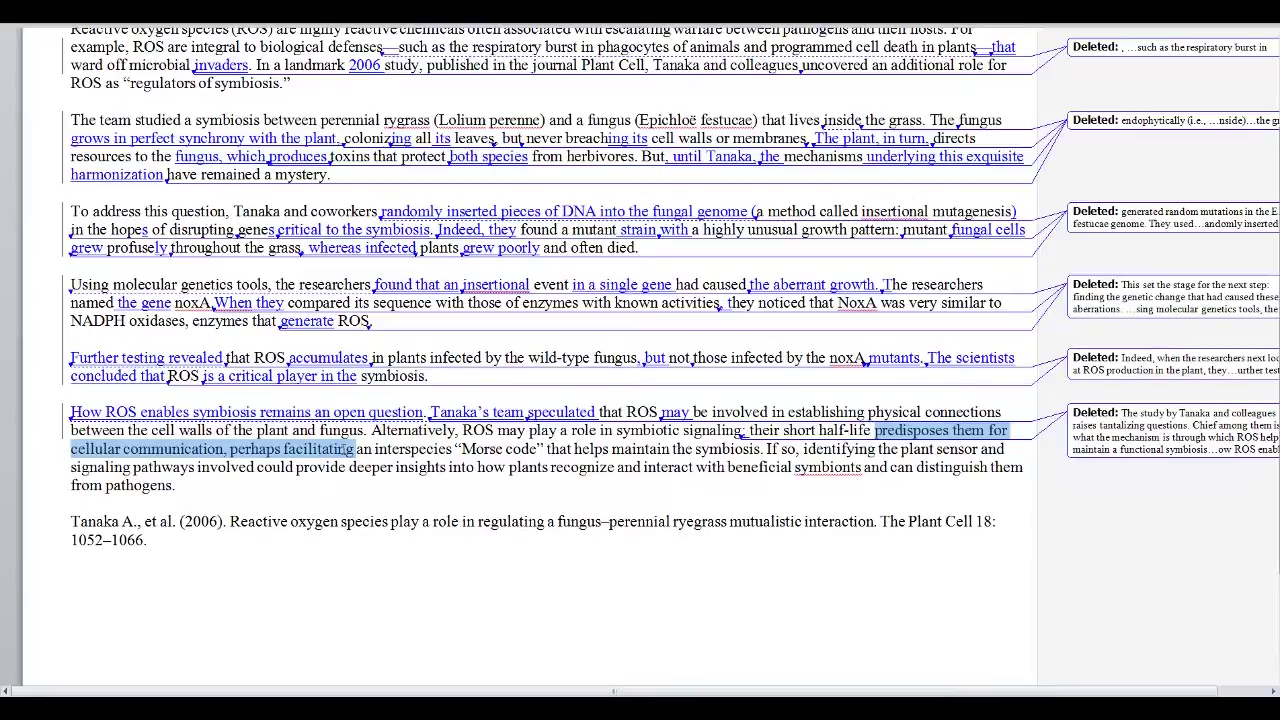
{"action": "left_click_drag", "start_coordinate": [346, 450], "coordinate": [343, 450]}
{"action": "key", "text": "Delete"}
{"action": "type", "text": "makes them "}
{"action": "type", "text": "perfect "}
{"action": "type", "text": "candidates"}
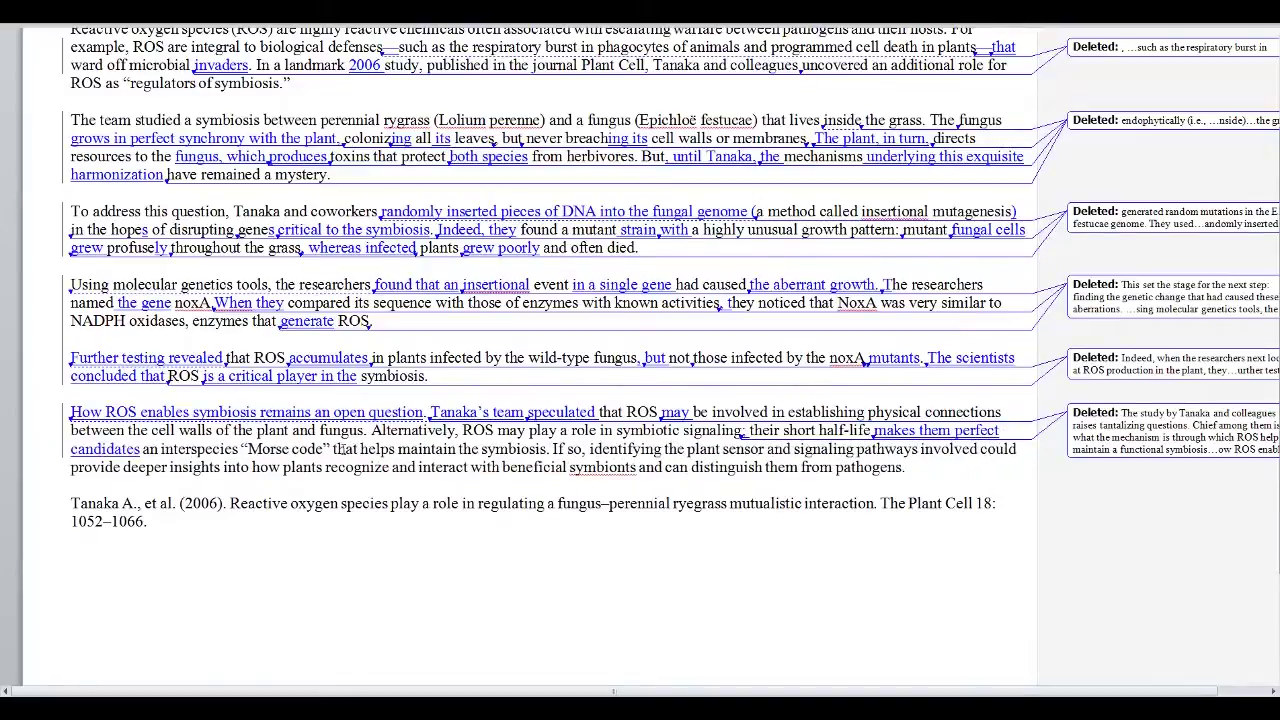
{"action": "type", "text": " for"}
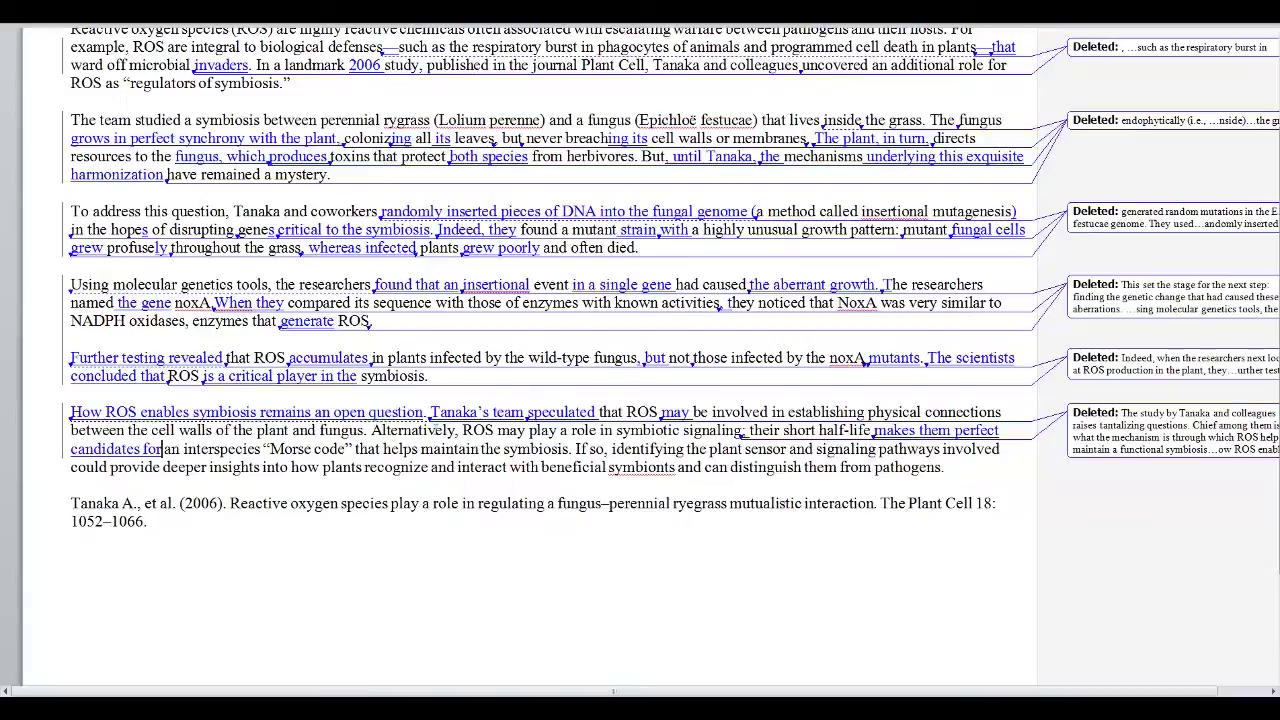
Step: Add a comma inside the quotation marks after "Morse code" and delete "that helps maintain the symbiosis"
{"action": "left_click", "coordinate": [346, 449]}
{"action": "type", "text": ","}
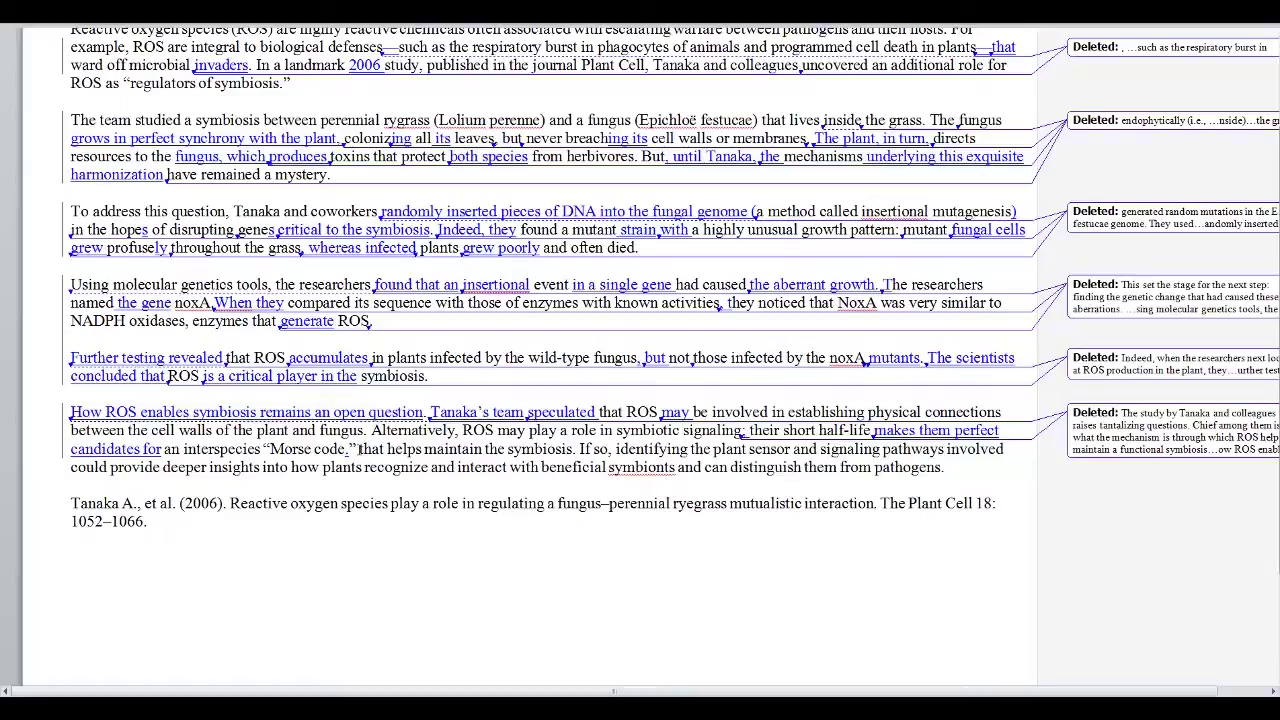
{"action": "left_click_drag", "start_coordinate": [360, 449], "coordinate": [584, 451]}
{"action": "key", "text": "Delete"}
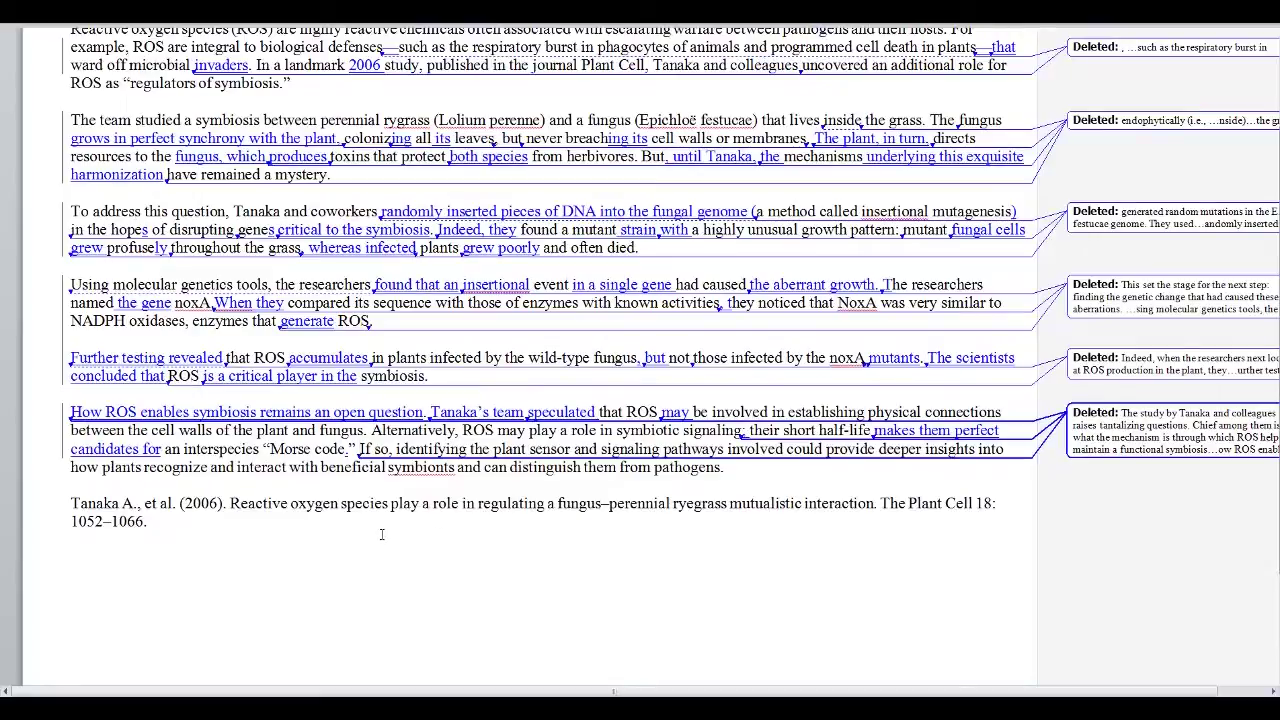
Step: In the "If so" sentence, replace "identifying the plant sensor and signaling pathways involved" with "breaking the code" and delete "can" before "distinguish"
{"action": "key", "text": "Right"}
{"action": "key", "text": "Right"}
{"action": "key", "text": "Right"}
{"action": "key", "text": "Right"}
{"action": "key", "text": "Right"}
{"action": "key", "text": "Right"}
{"action": "key", "text": "Right"}
{"action": "key", "text": "Right"}
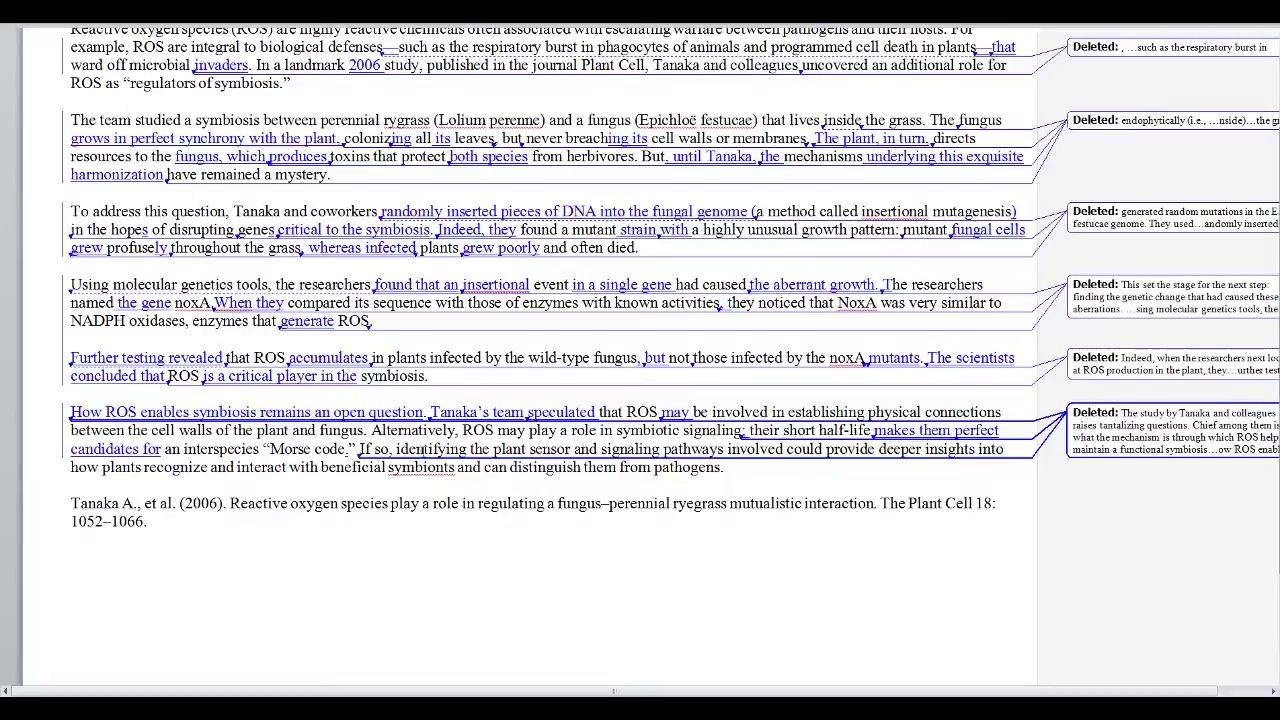
{"action": "left_click_drag", "start_coordinate": [396, 449], "coordinate": [787, 448]}
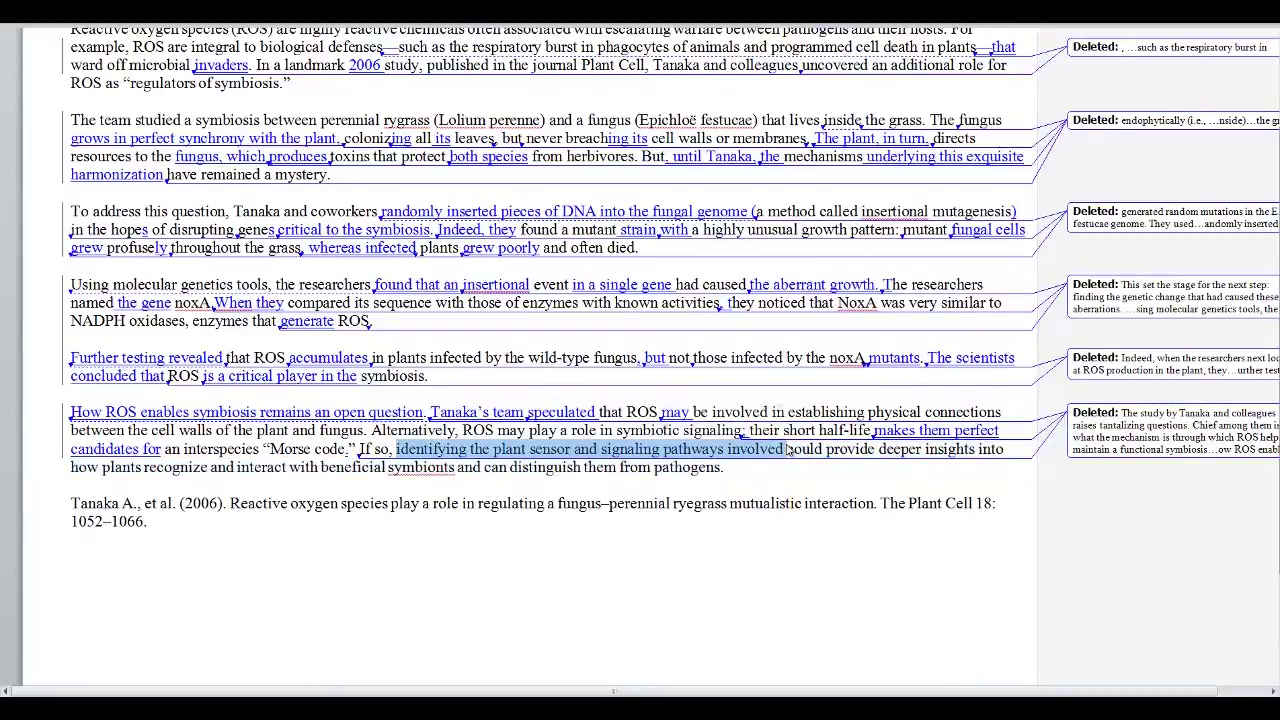
{"action": "type", "text": "breakintg"}
{"action": "key", "text": "BackSpace"}
{"action": "key", "text": "BackSpace"}
{"action": "type", "text": "g the code"}
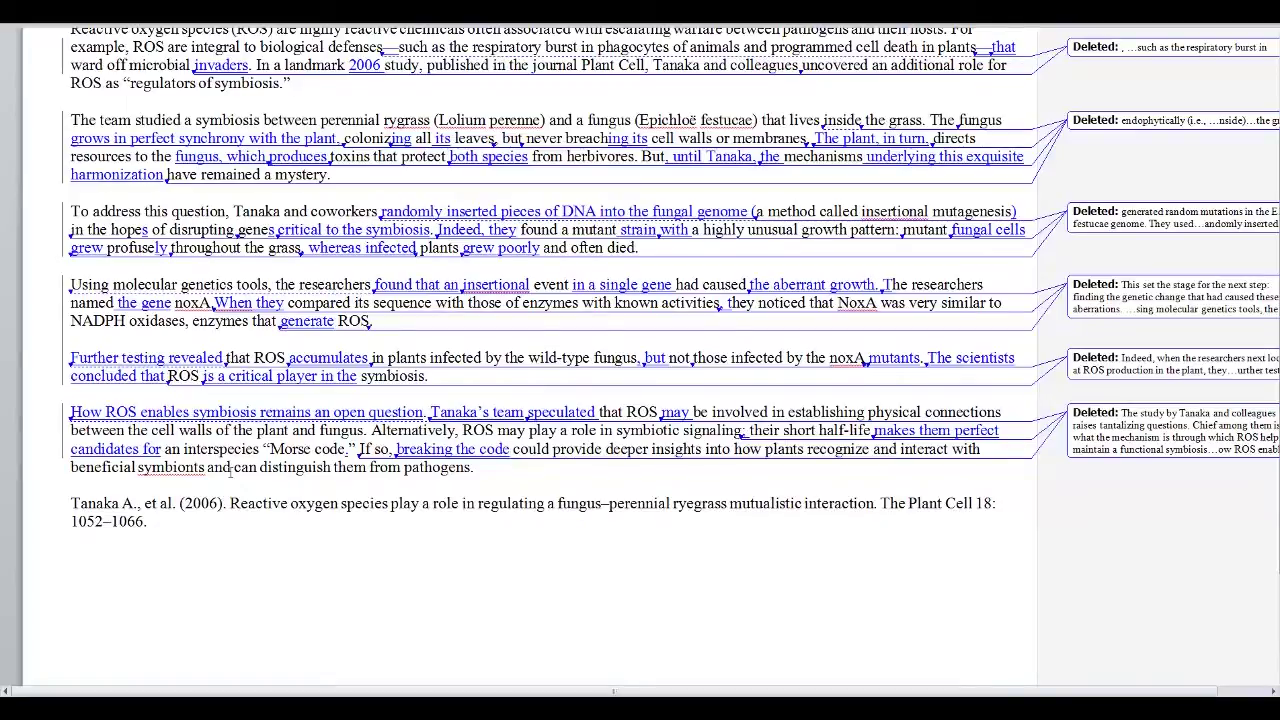
{"action": "left_click_drag", "start_coordinate": [235, 466], "coordinate": [260, 467]}
{"action": "key", "text": "Delete"}
Step: Start a new closing paragraph before the reference with the lead author's surname plus "'s paper fundamentally changed scientists"
{"action": "left_click", "coordinate": [577, 472]}
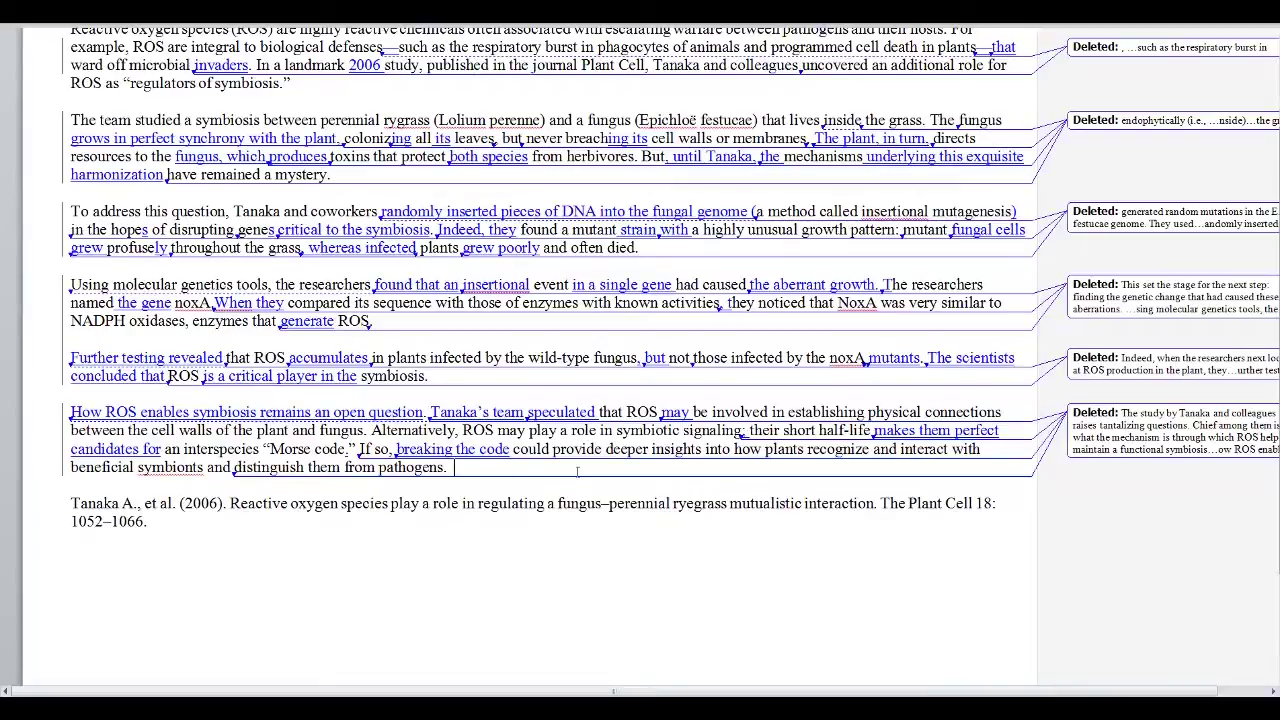
{"action": "key", "text": "Return"}
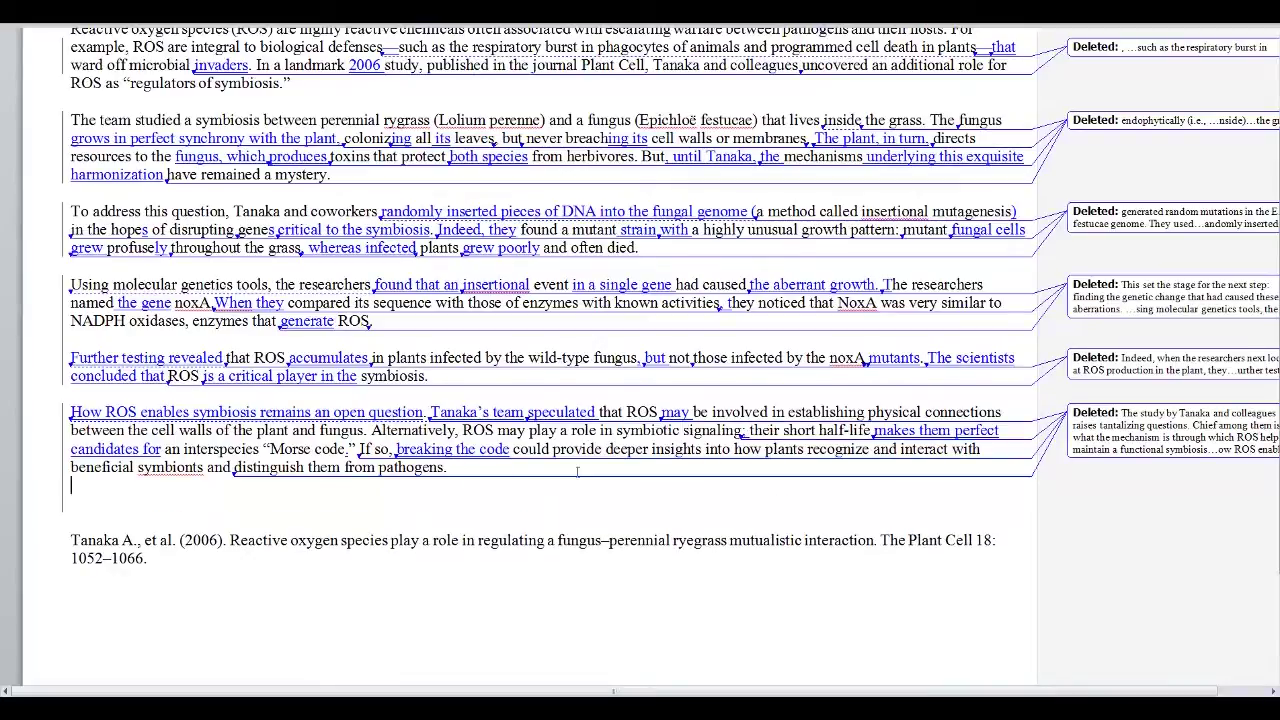
{"action": "key", "text": "Return"}
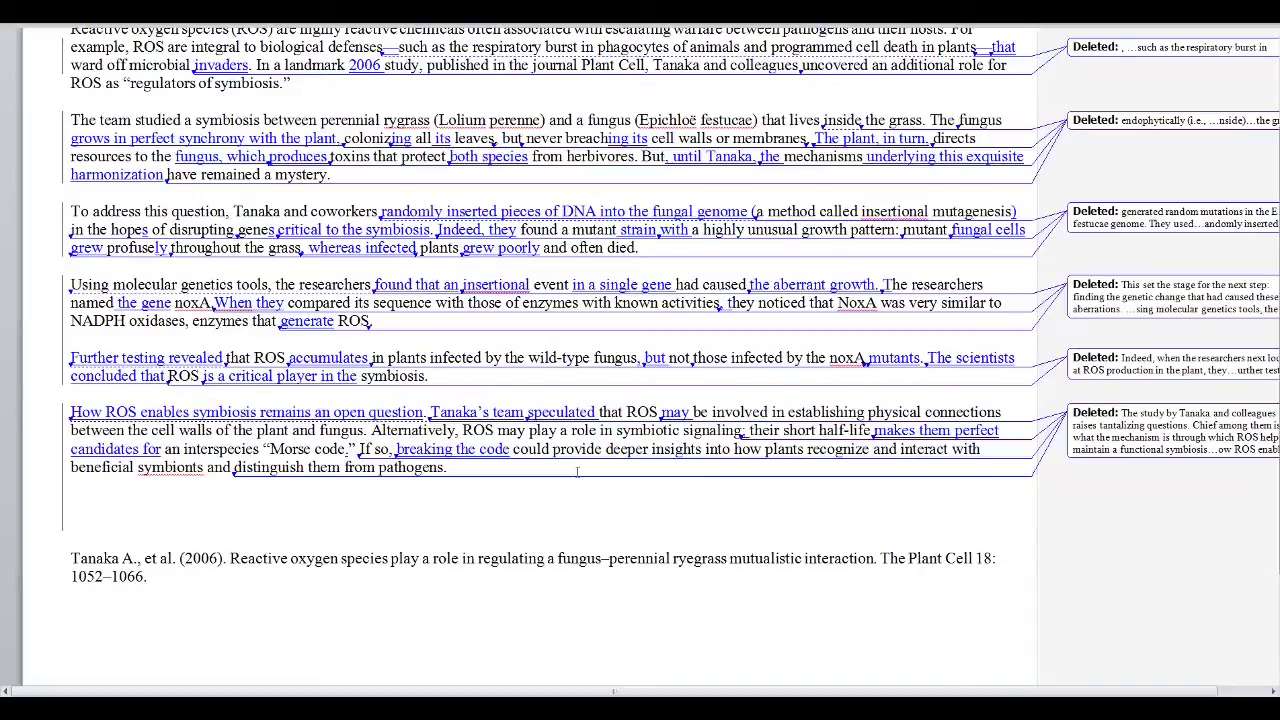
{"action": "type", "text": "Tanakas"}
{"action": "key", "text": "BackSpace"}
{"action": "type", "text": "'s paper fundamentally changed scientists"}
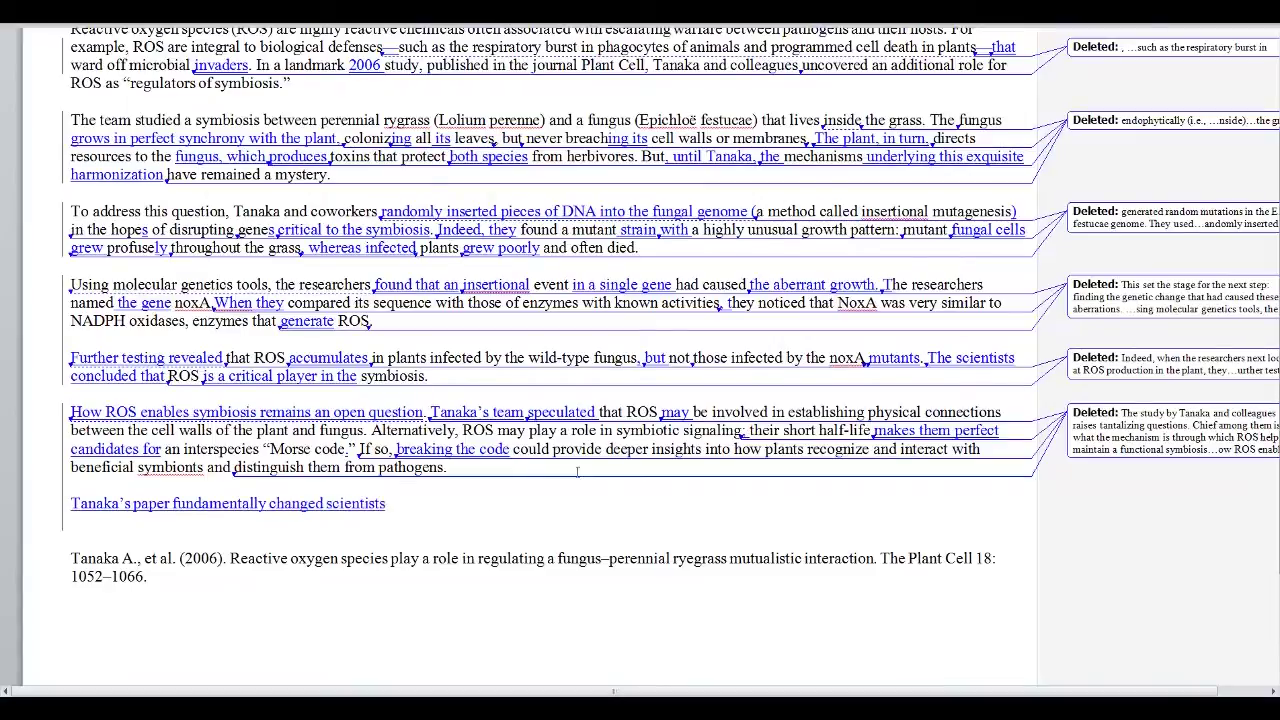